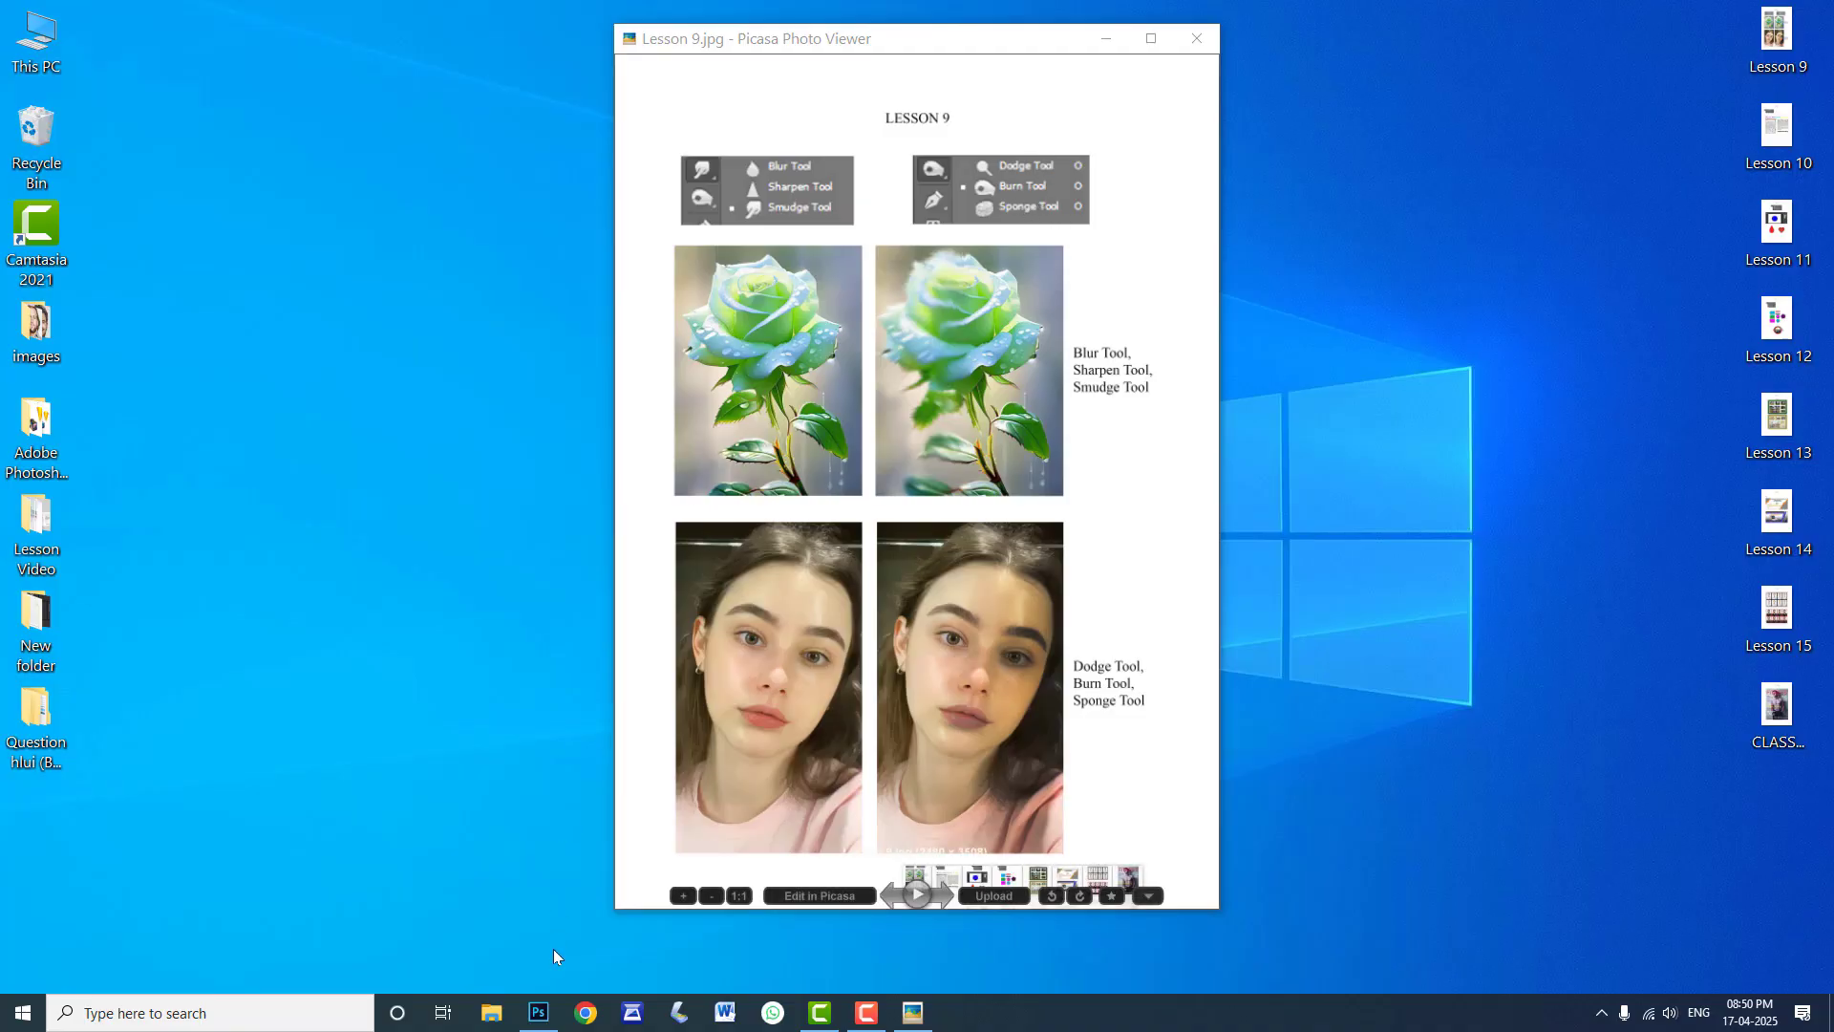
Switch to Photoshop and open the green rose image 8239fd21e94c415f4cac78ad20ea948c.jpg from the Photosop tutorial folder under WORK (D:) > PICTURE
{"action": "left_click", "coordinate": [535, 1010]}
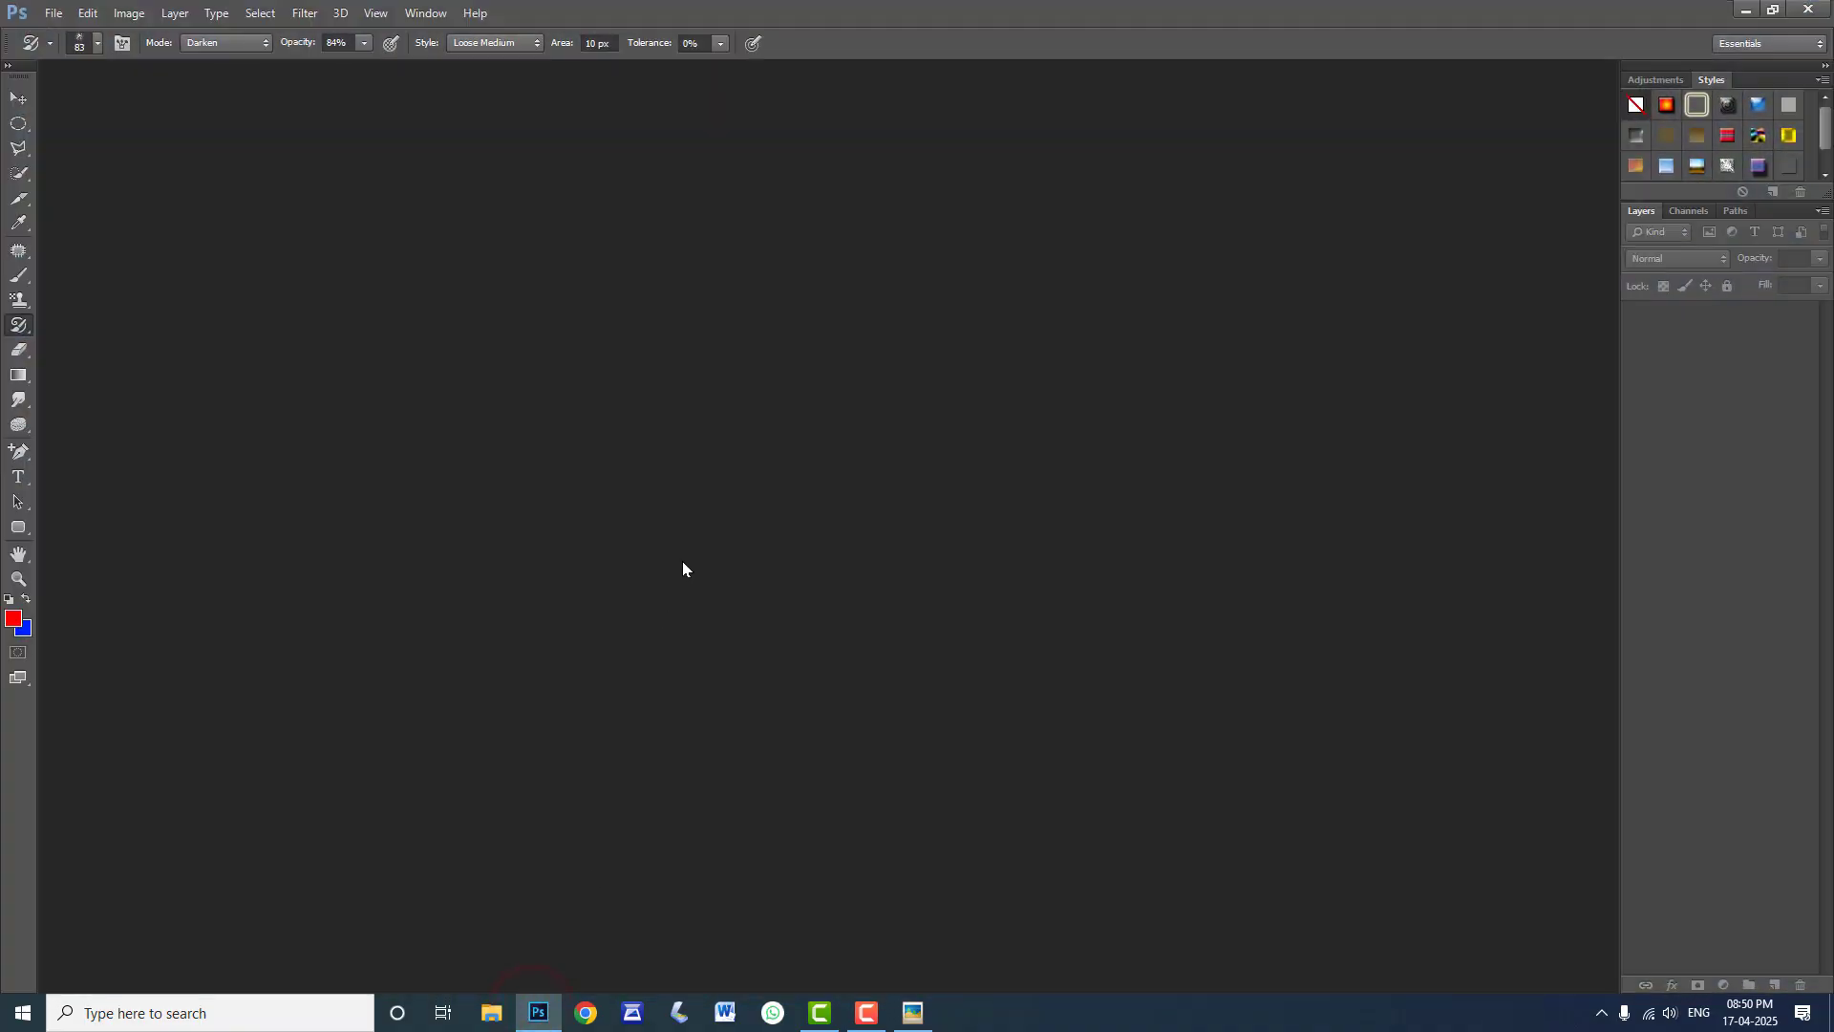
{"action": "double_click", "coordinate": [694, 565]}
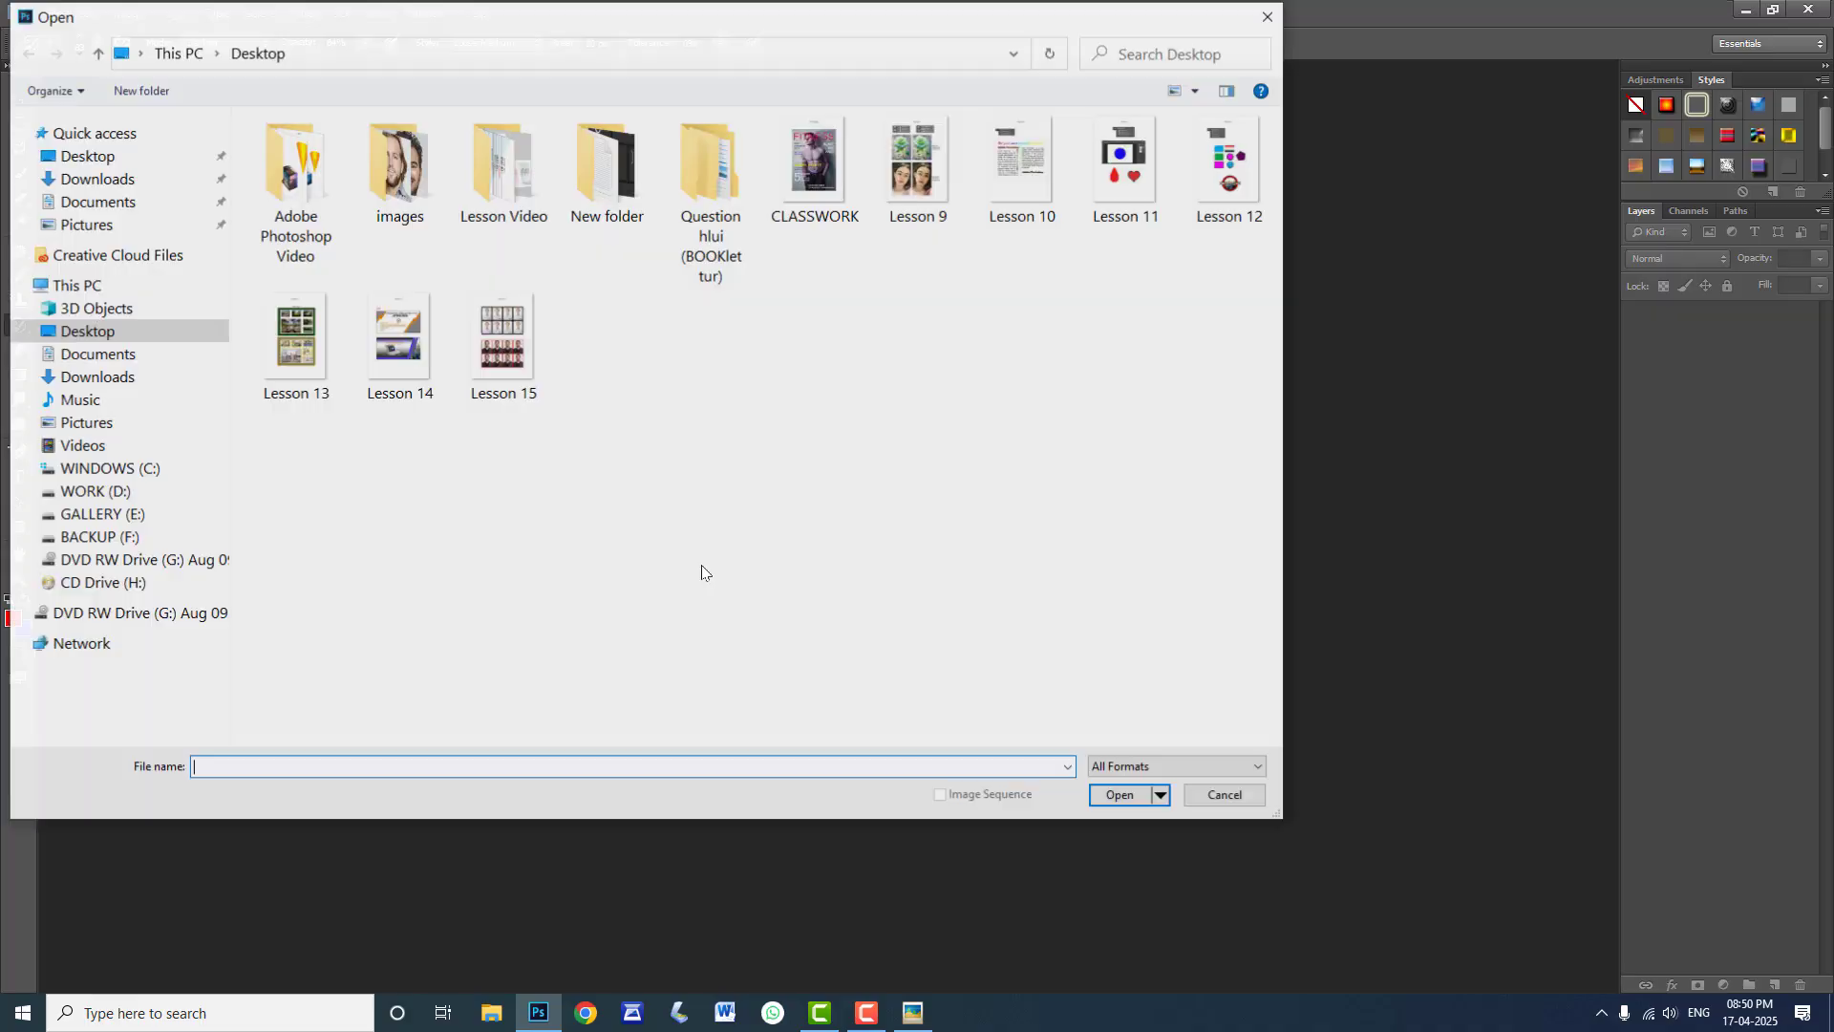
{"action": "left_click", "coordinate": [92, 497]}
{"action": "double_click", "coordinate": [1214, 491]}
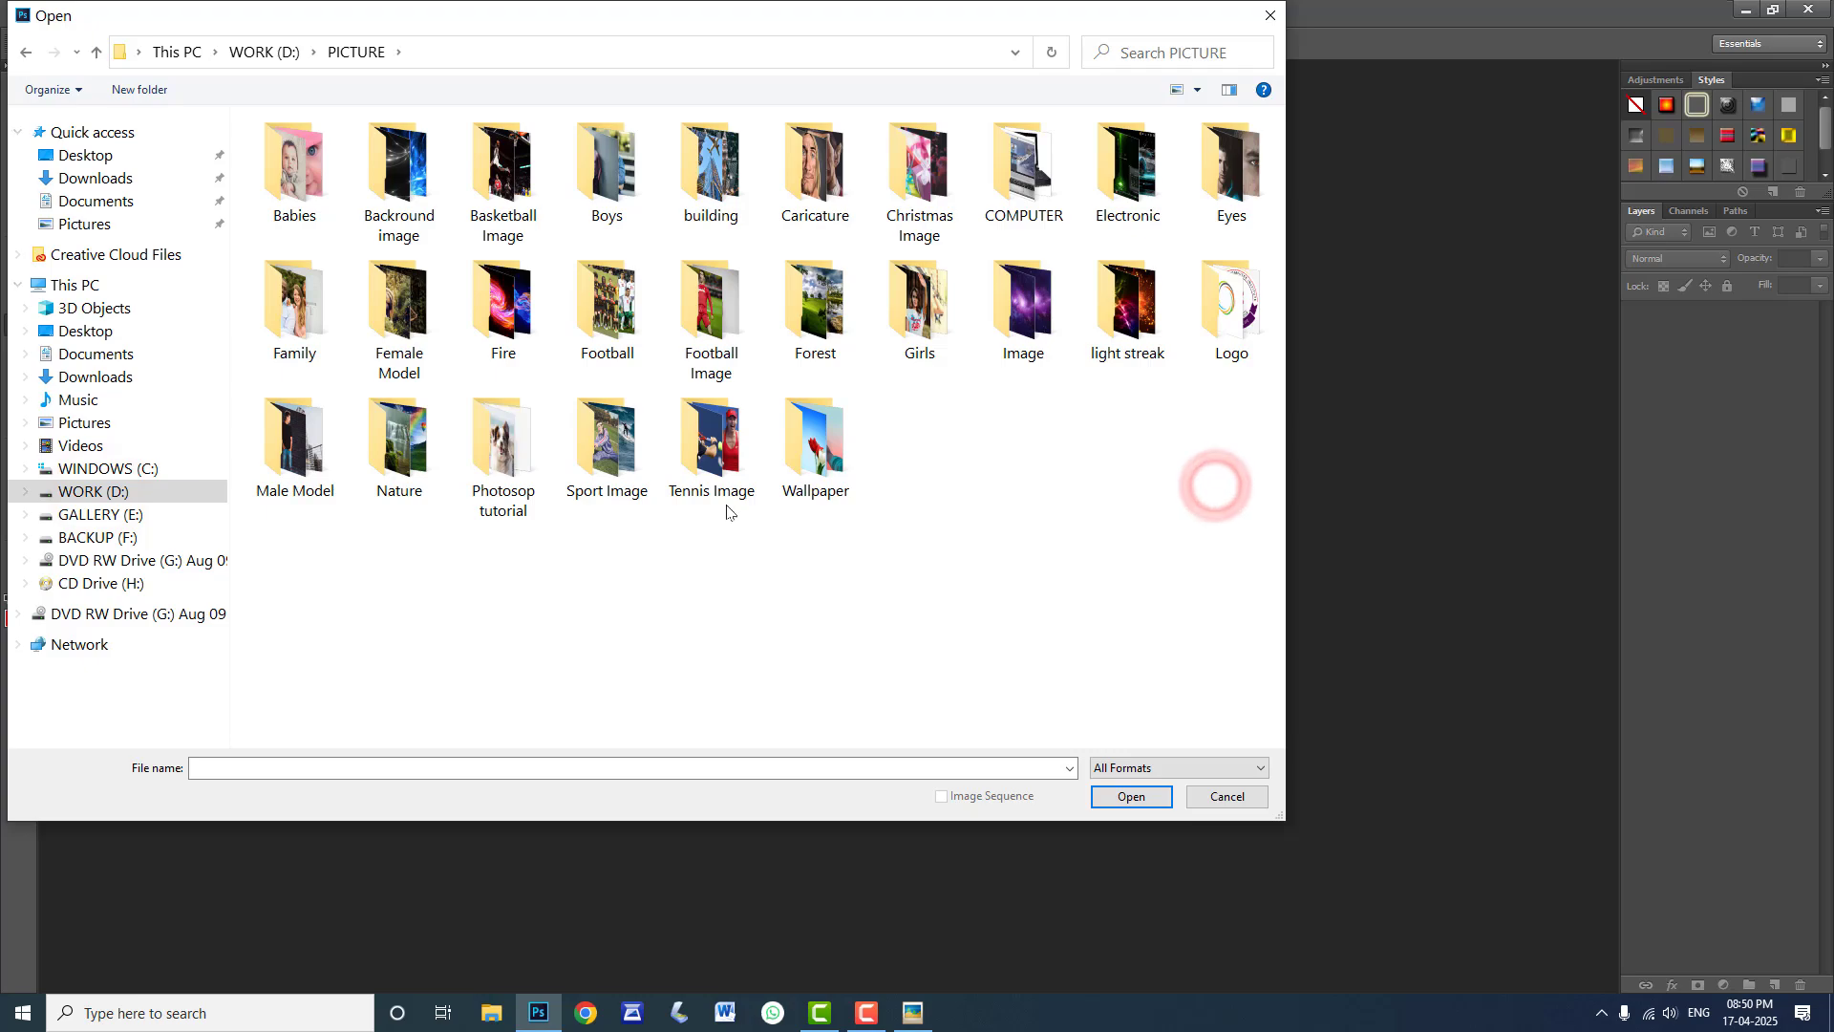
{"action": "double_click", "coordinate": [509, 455]}
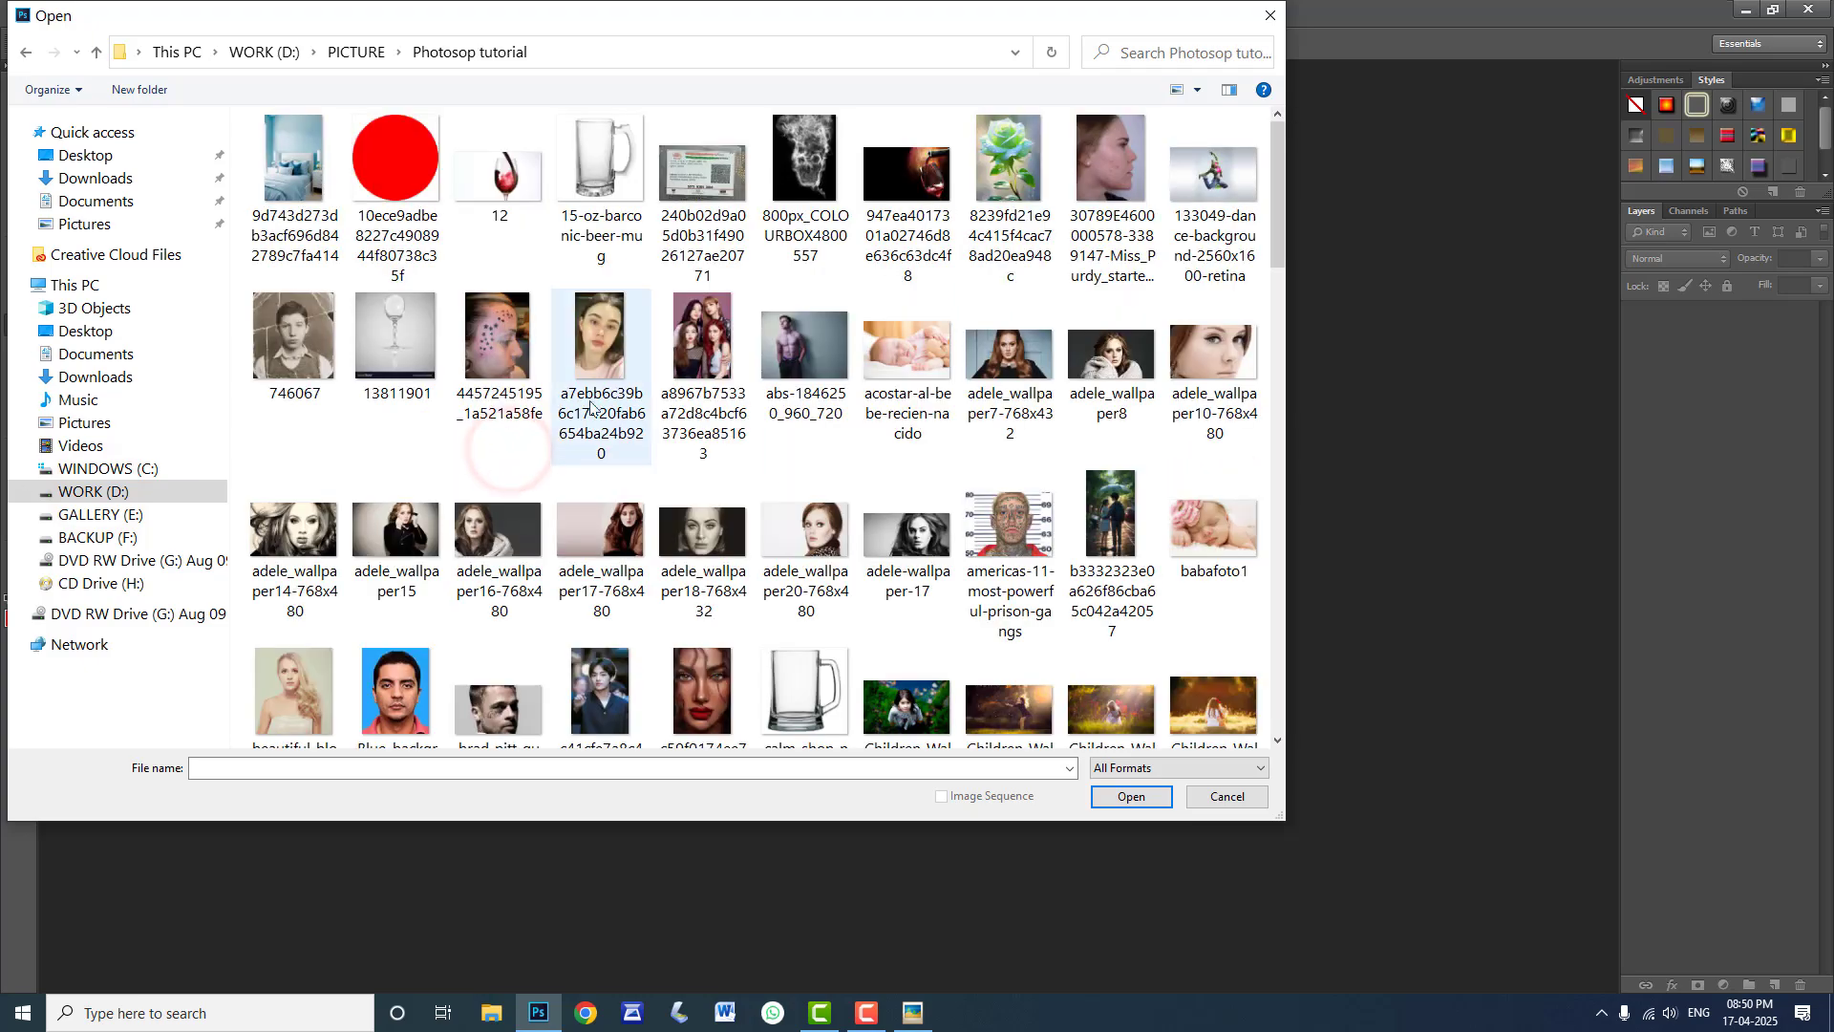
{"action": "left_click", "coordinate": [1009, 175]}
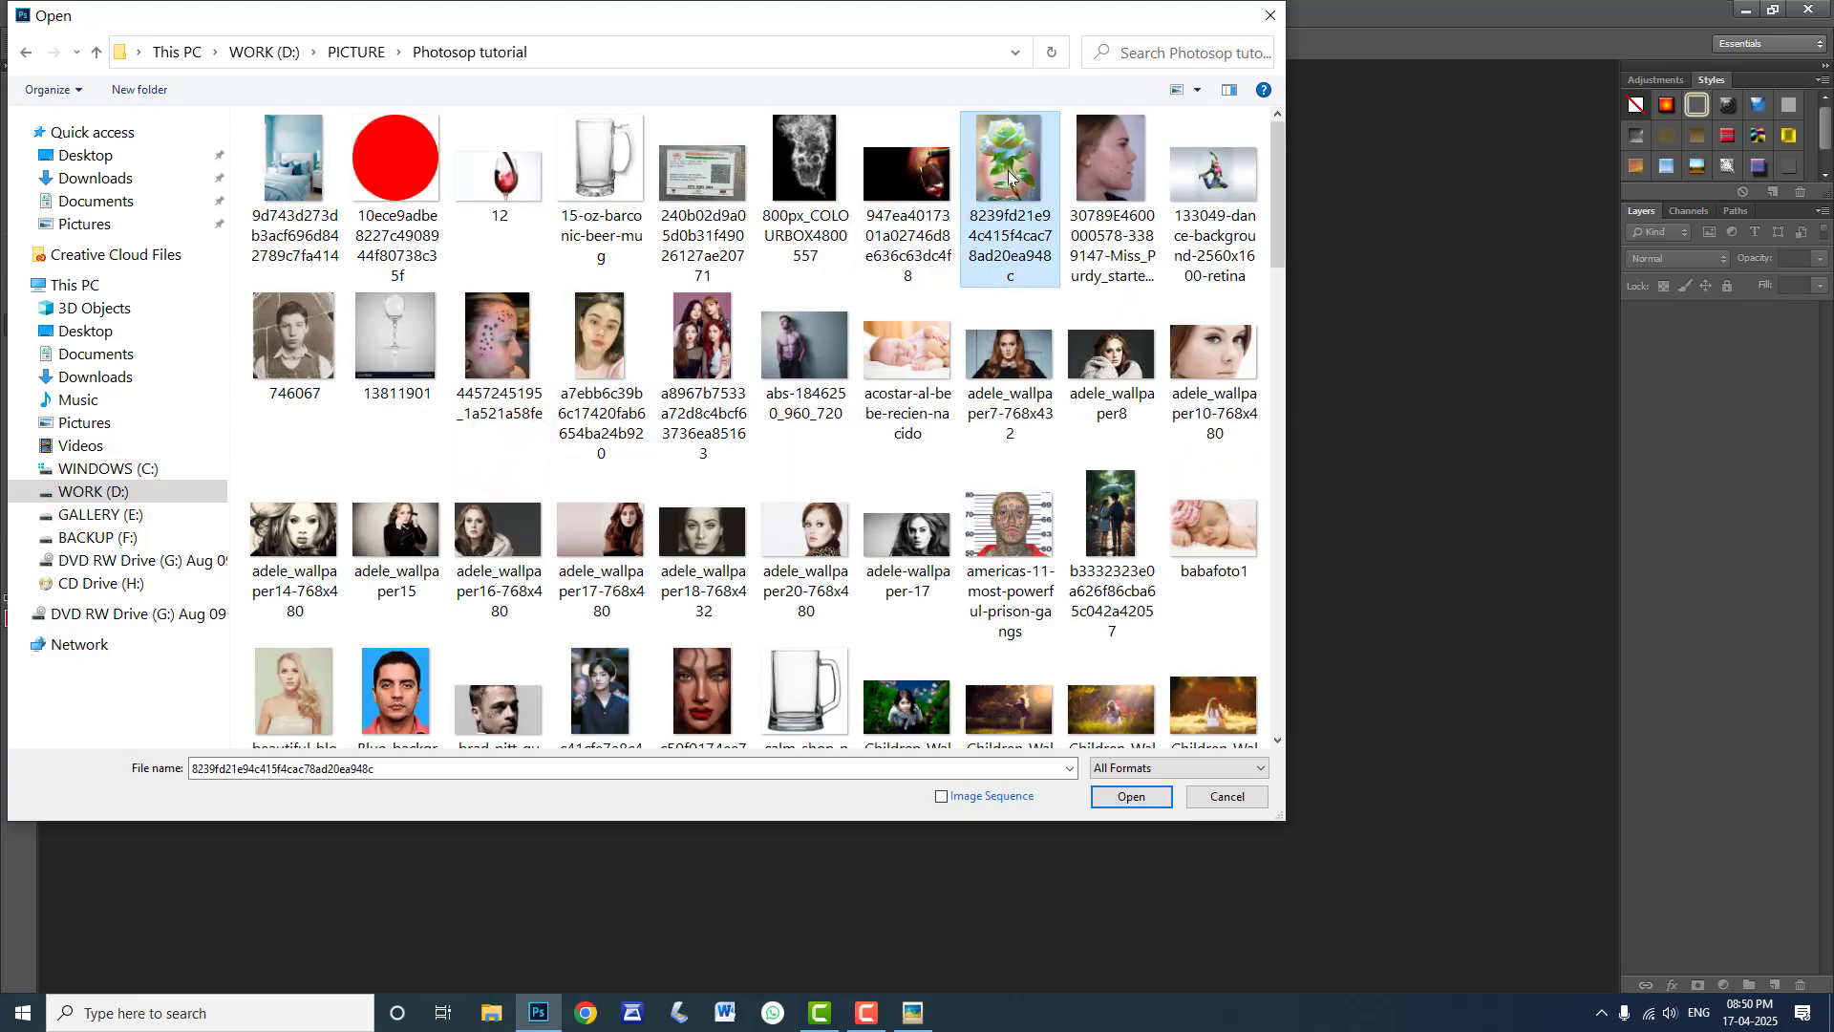
{"action": "left_click", "coordinate": [1127, 798]}
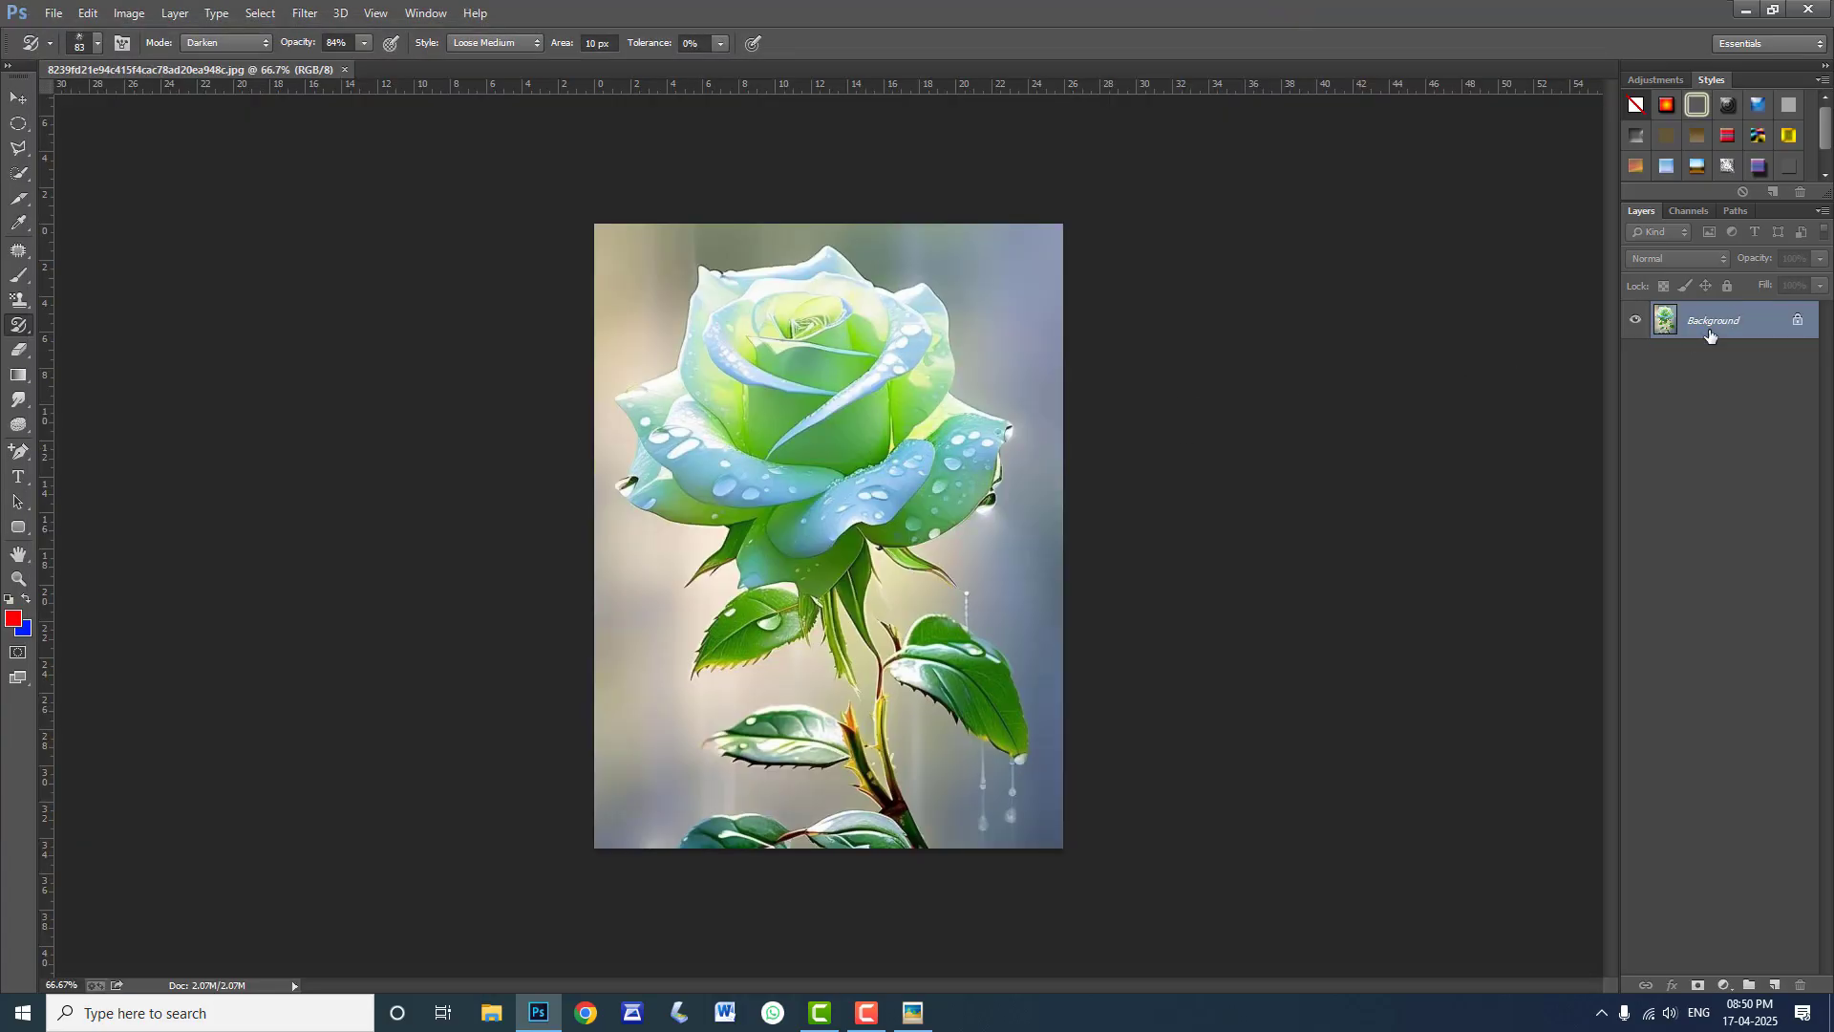
Duplicate the Background layer and delete the original locked Background
{"action": "left_click_drag", "start_coordinate": [1709, 322], "coordinate": [1688, 318]}
{"action": "key", "text": "ctrl+j"}
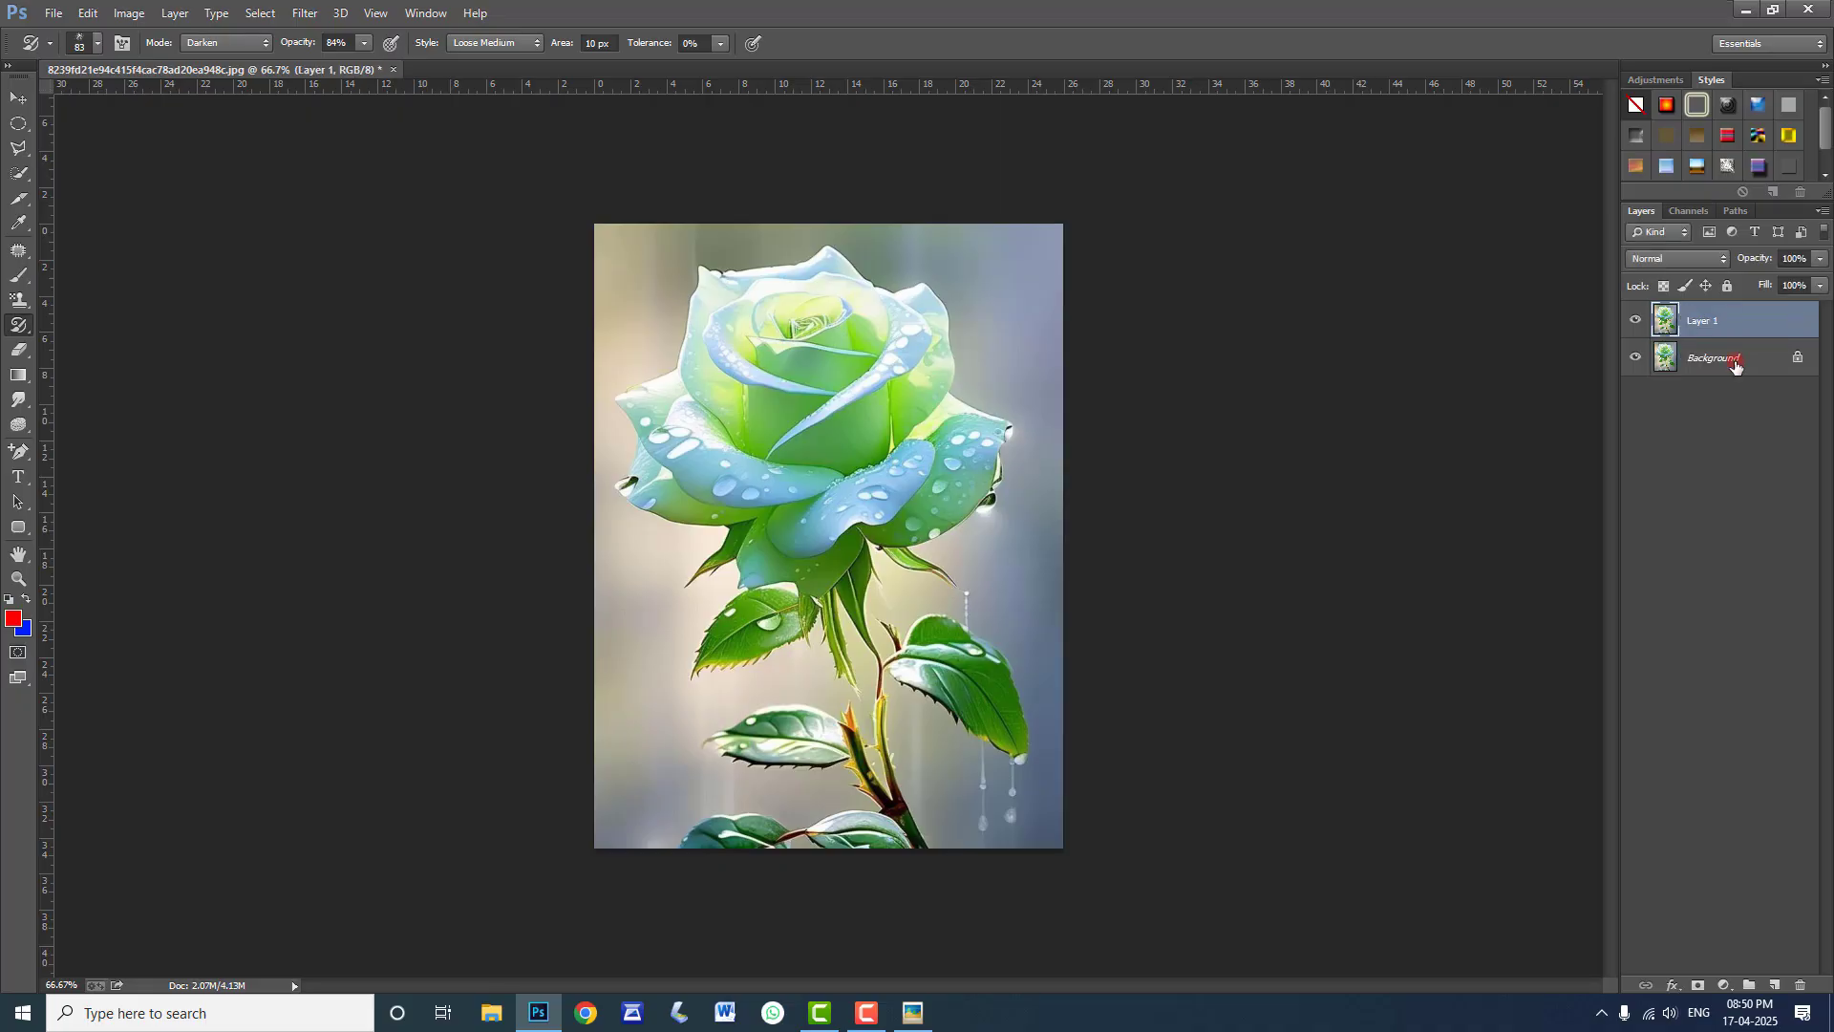
{"action": "left_click", "coordinate": [1736, 365]}
{"action": "key", "text": "Delete"}
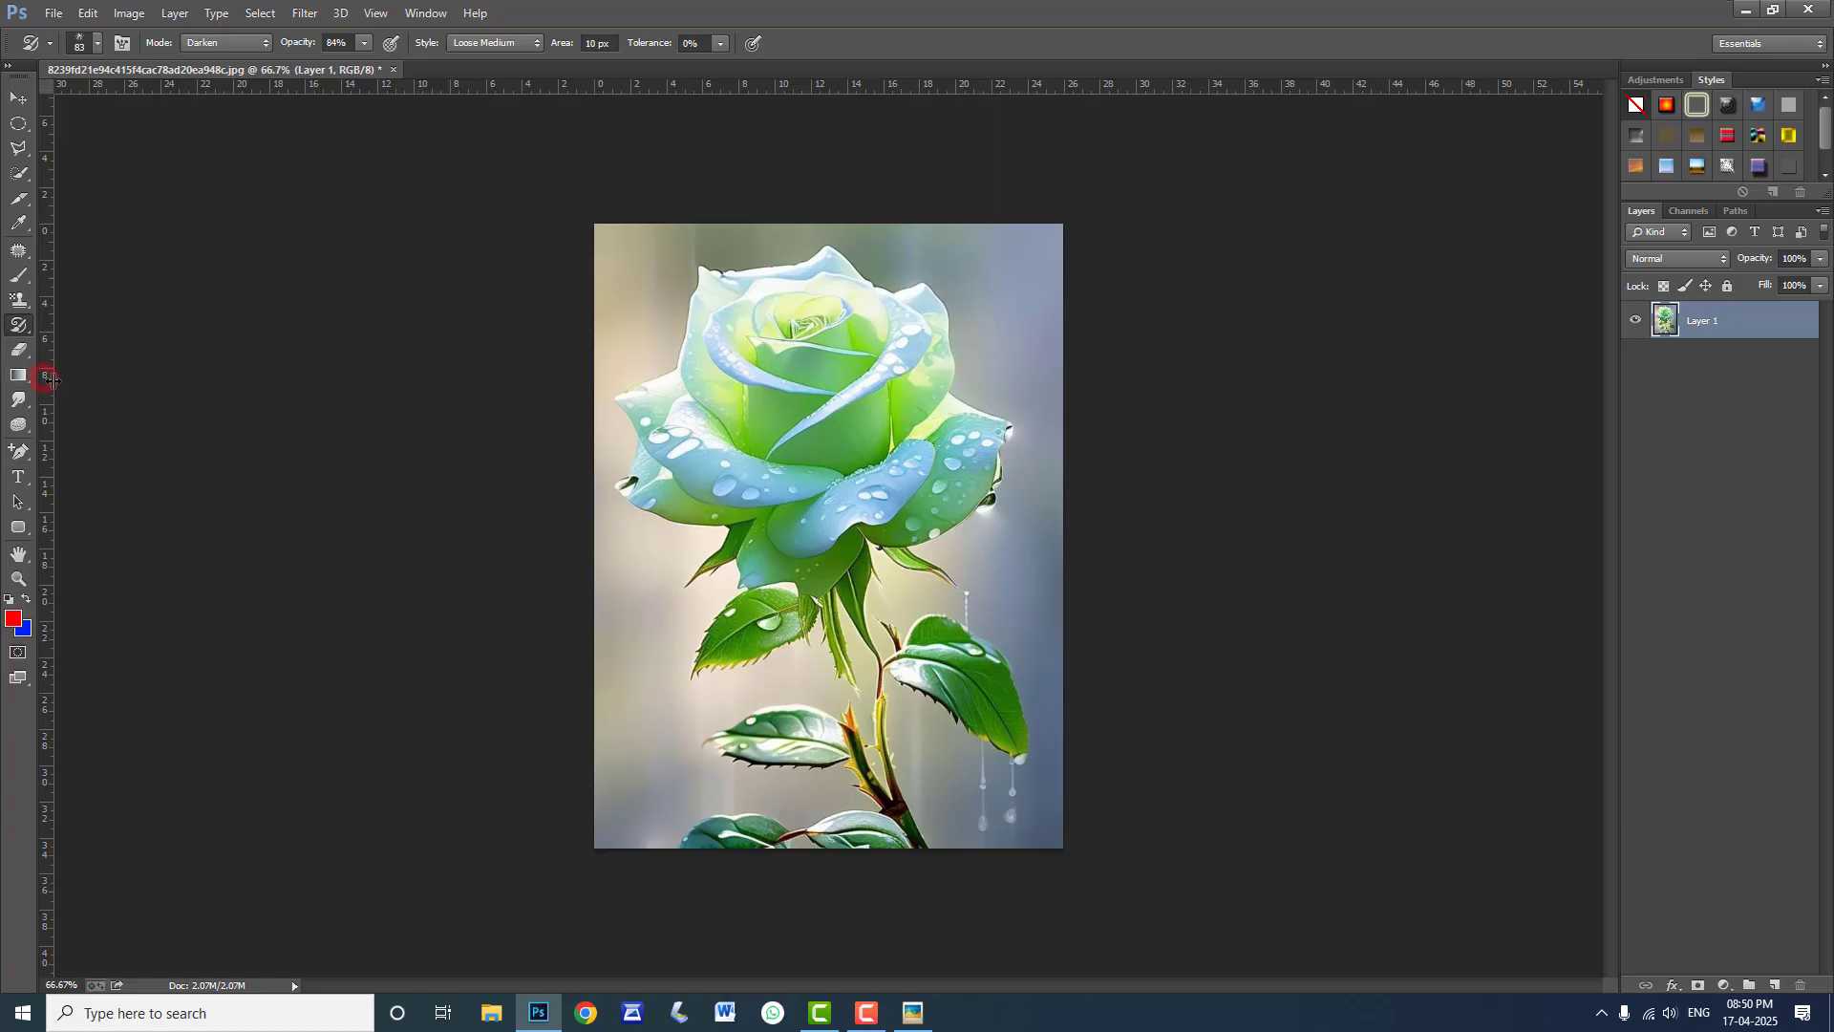
Place a vertical guide at the image's centre and copy the rectangular selection of the left half onto a new layer
{"action": "mouse_move", "coordinate": [48, 379]}
{"action": "left_mouse_down"}
{"action": "mouse_move", "coordinate": [465, 475]}
{"action": "mouse_move", "coordinate": [828, 504]}
{"action": "left_mouse_up"}
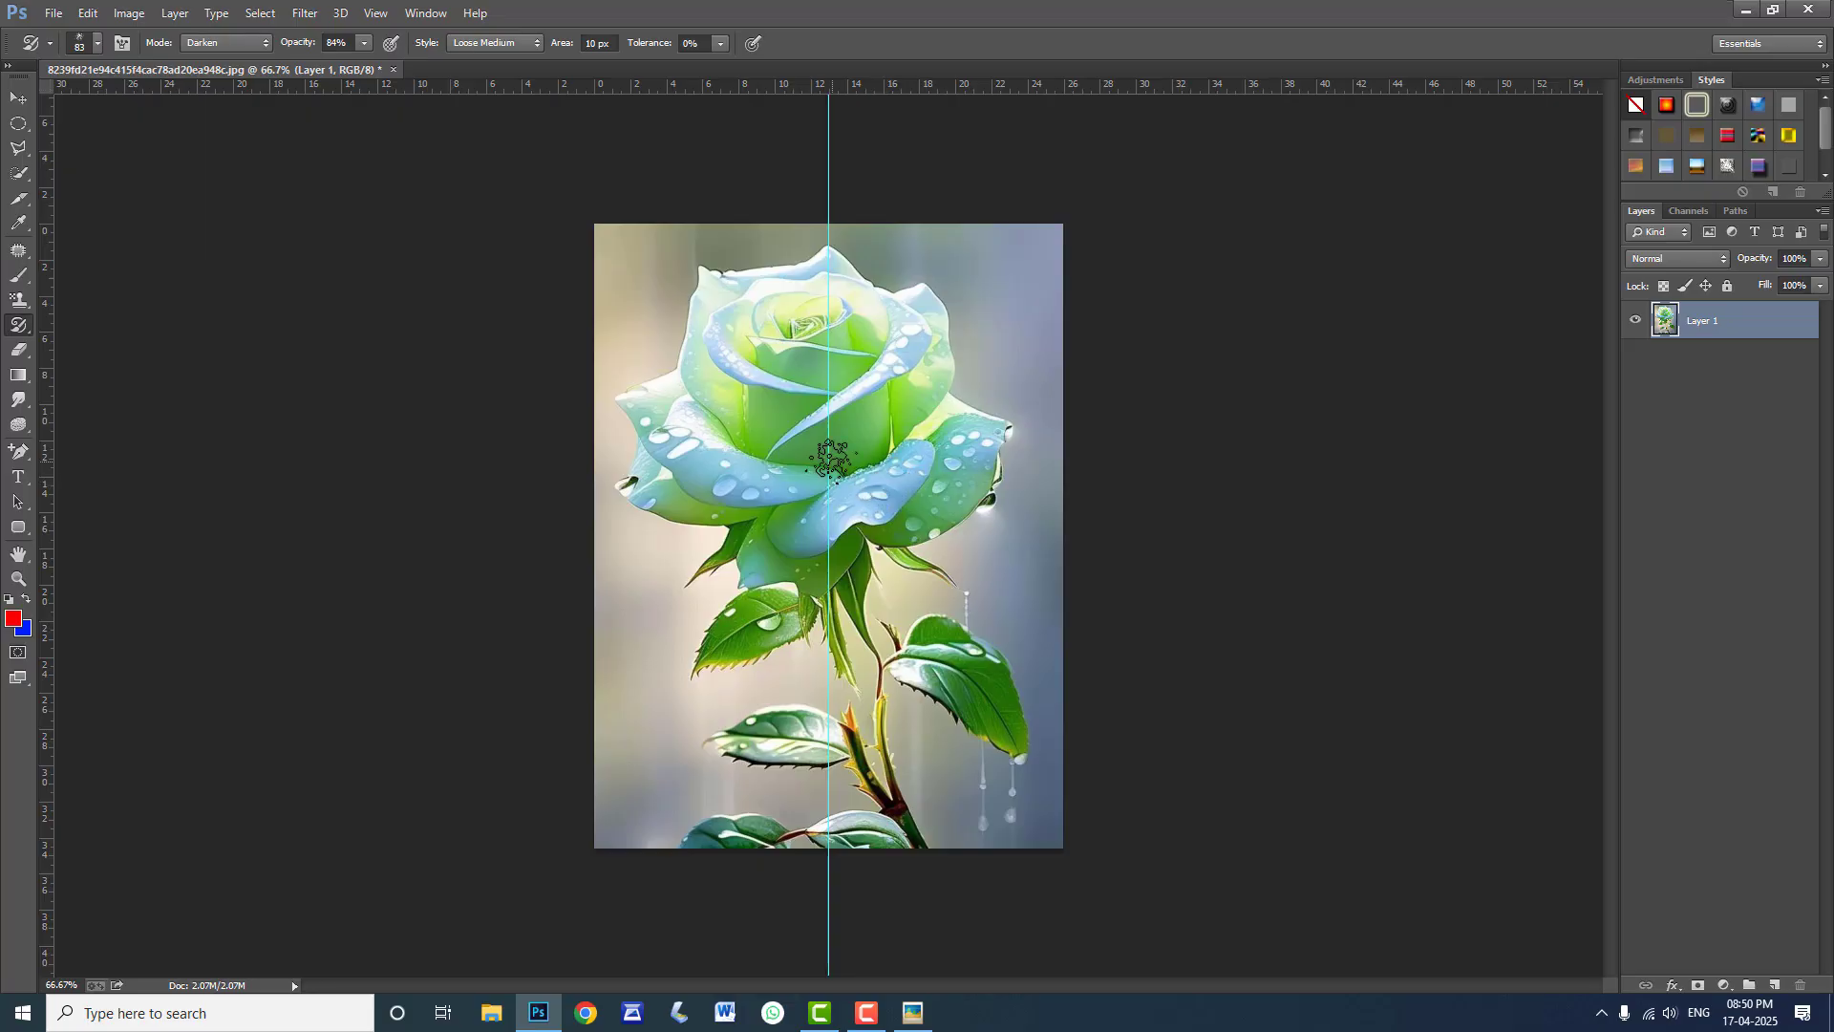
{"action": "left_click", "coordinate": [23, 129]}
{"action": "left_click", "coordinate": [81, 124]}
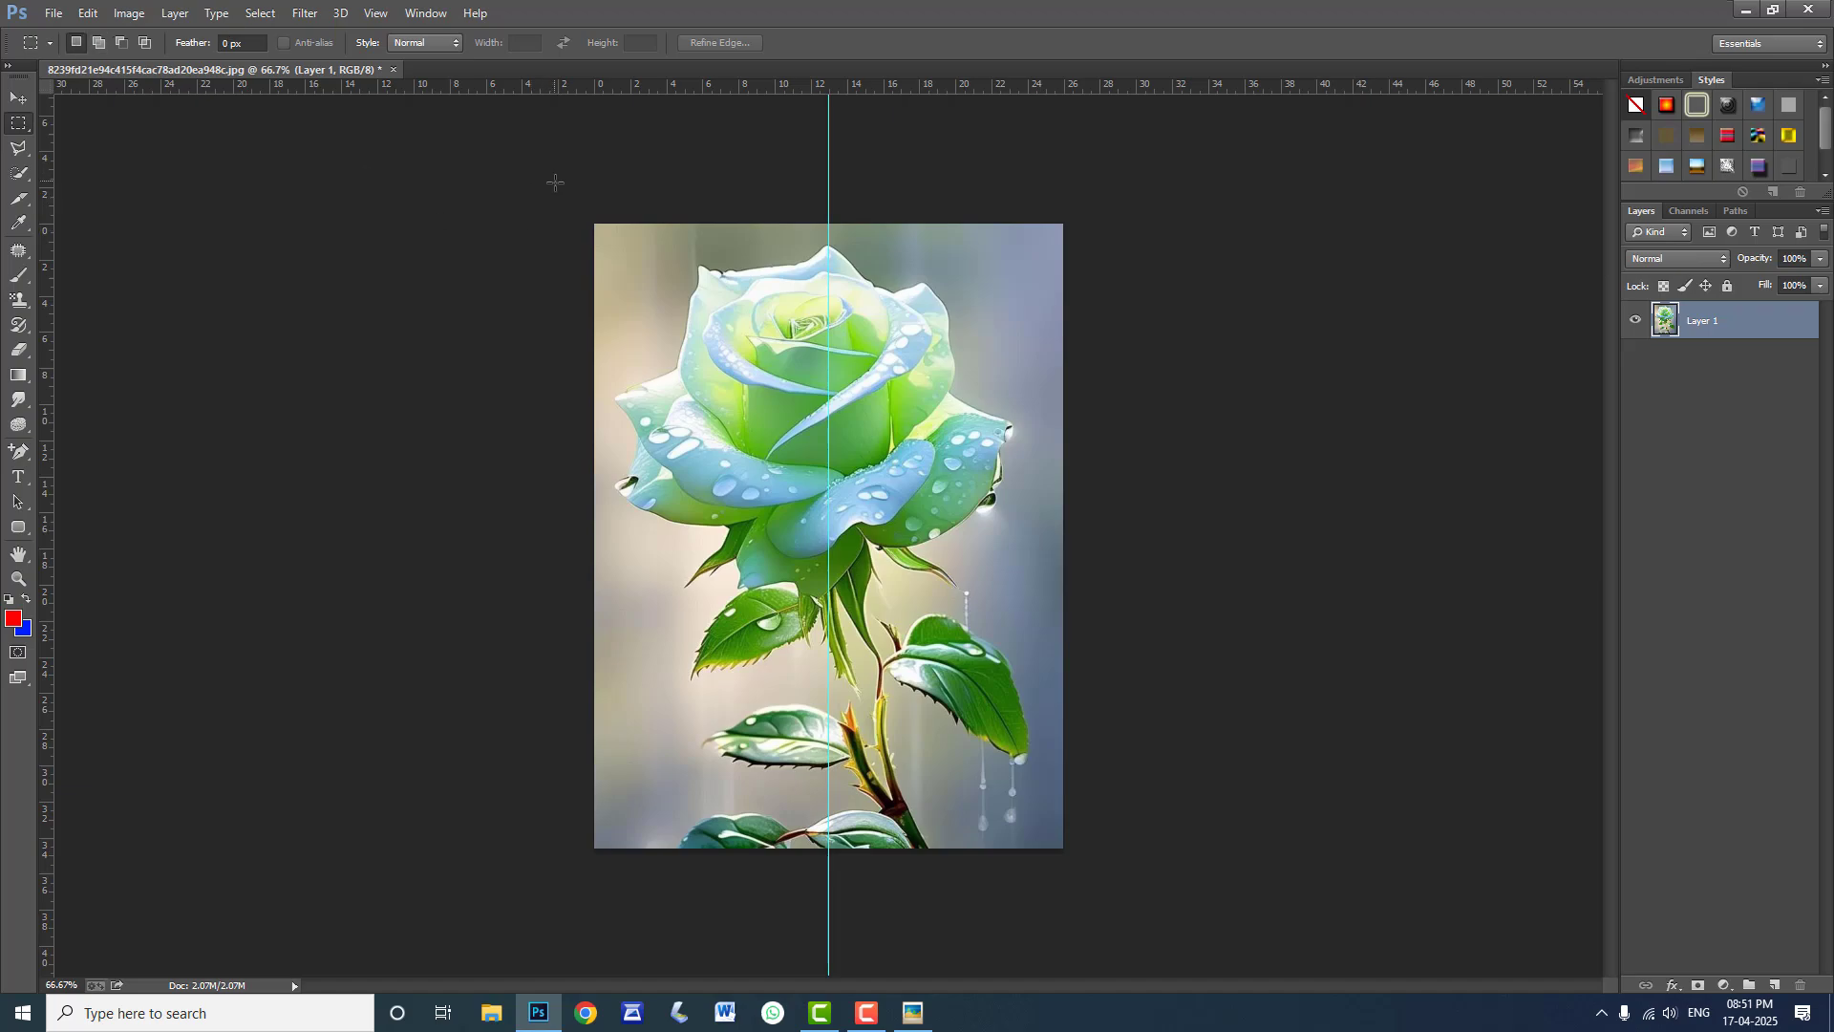
{"action": "left_click_drag", "start_coordinate": [555, 181], "coordinate": [824, 850]}
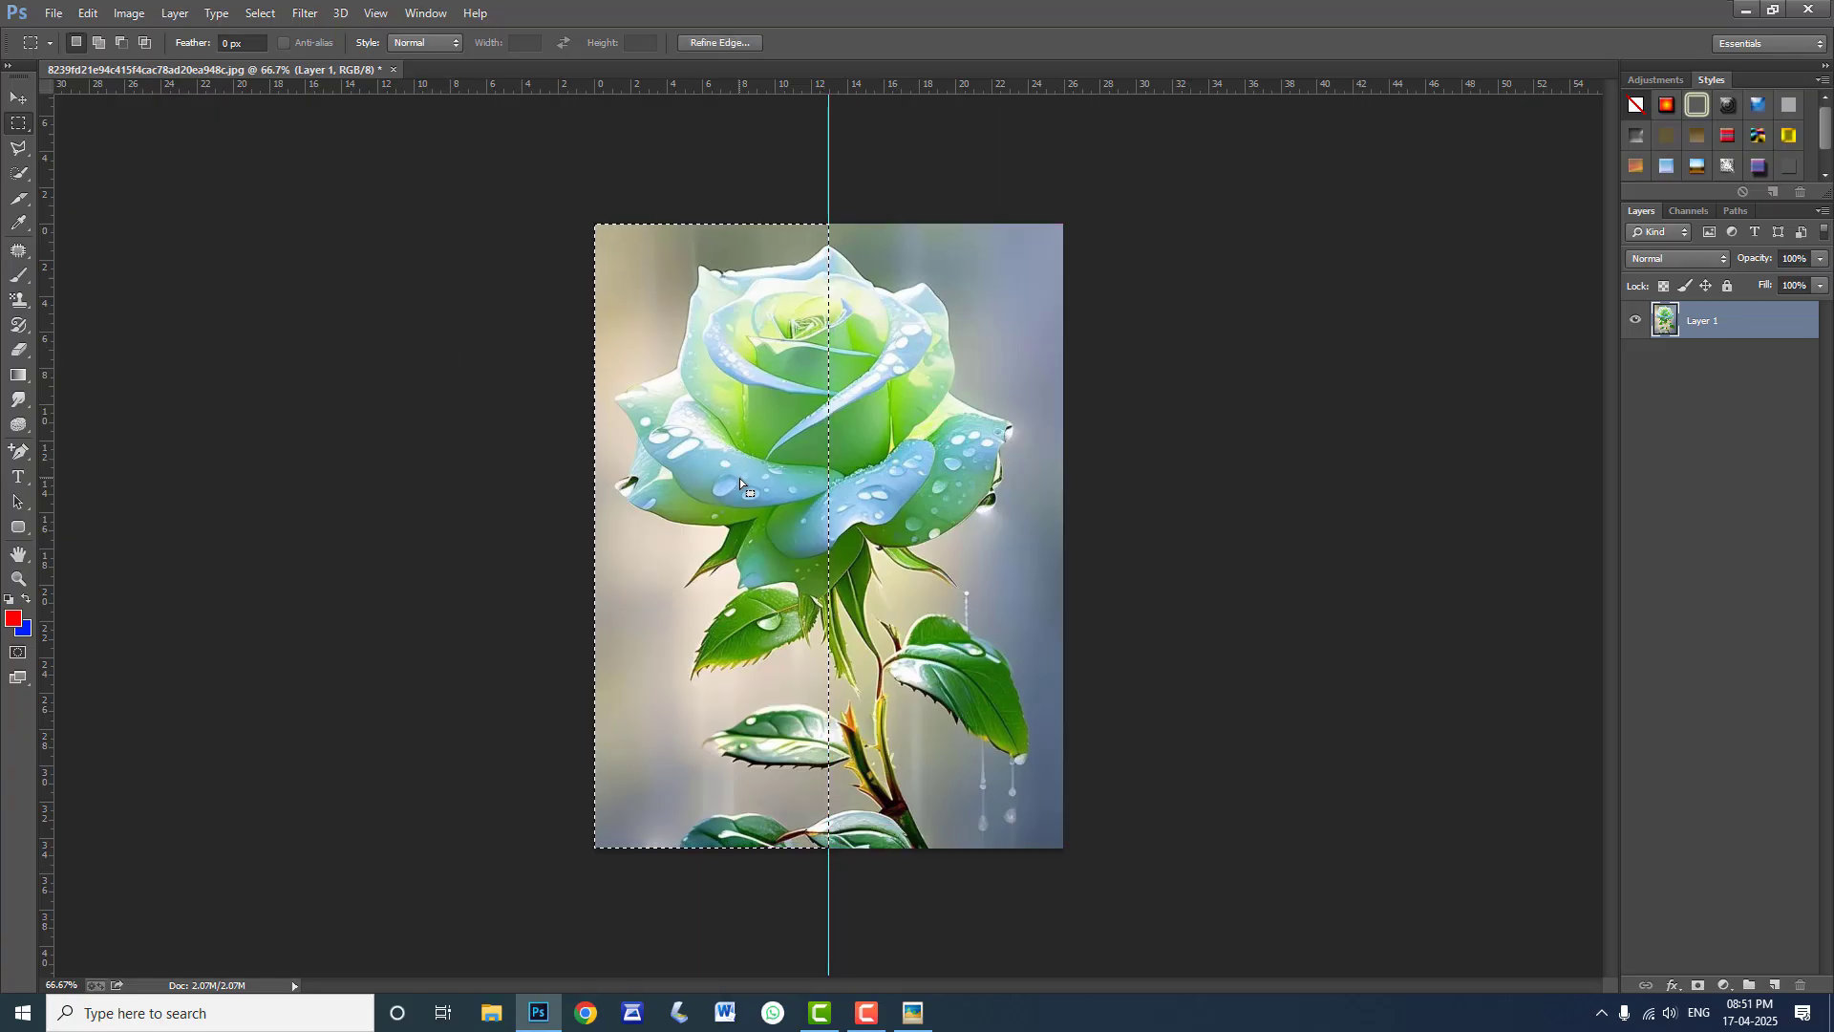
{"action": "key", "text": "ctrl+j"}
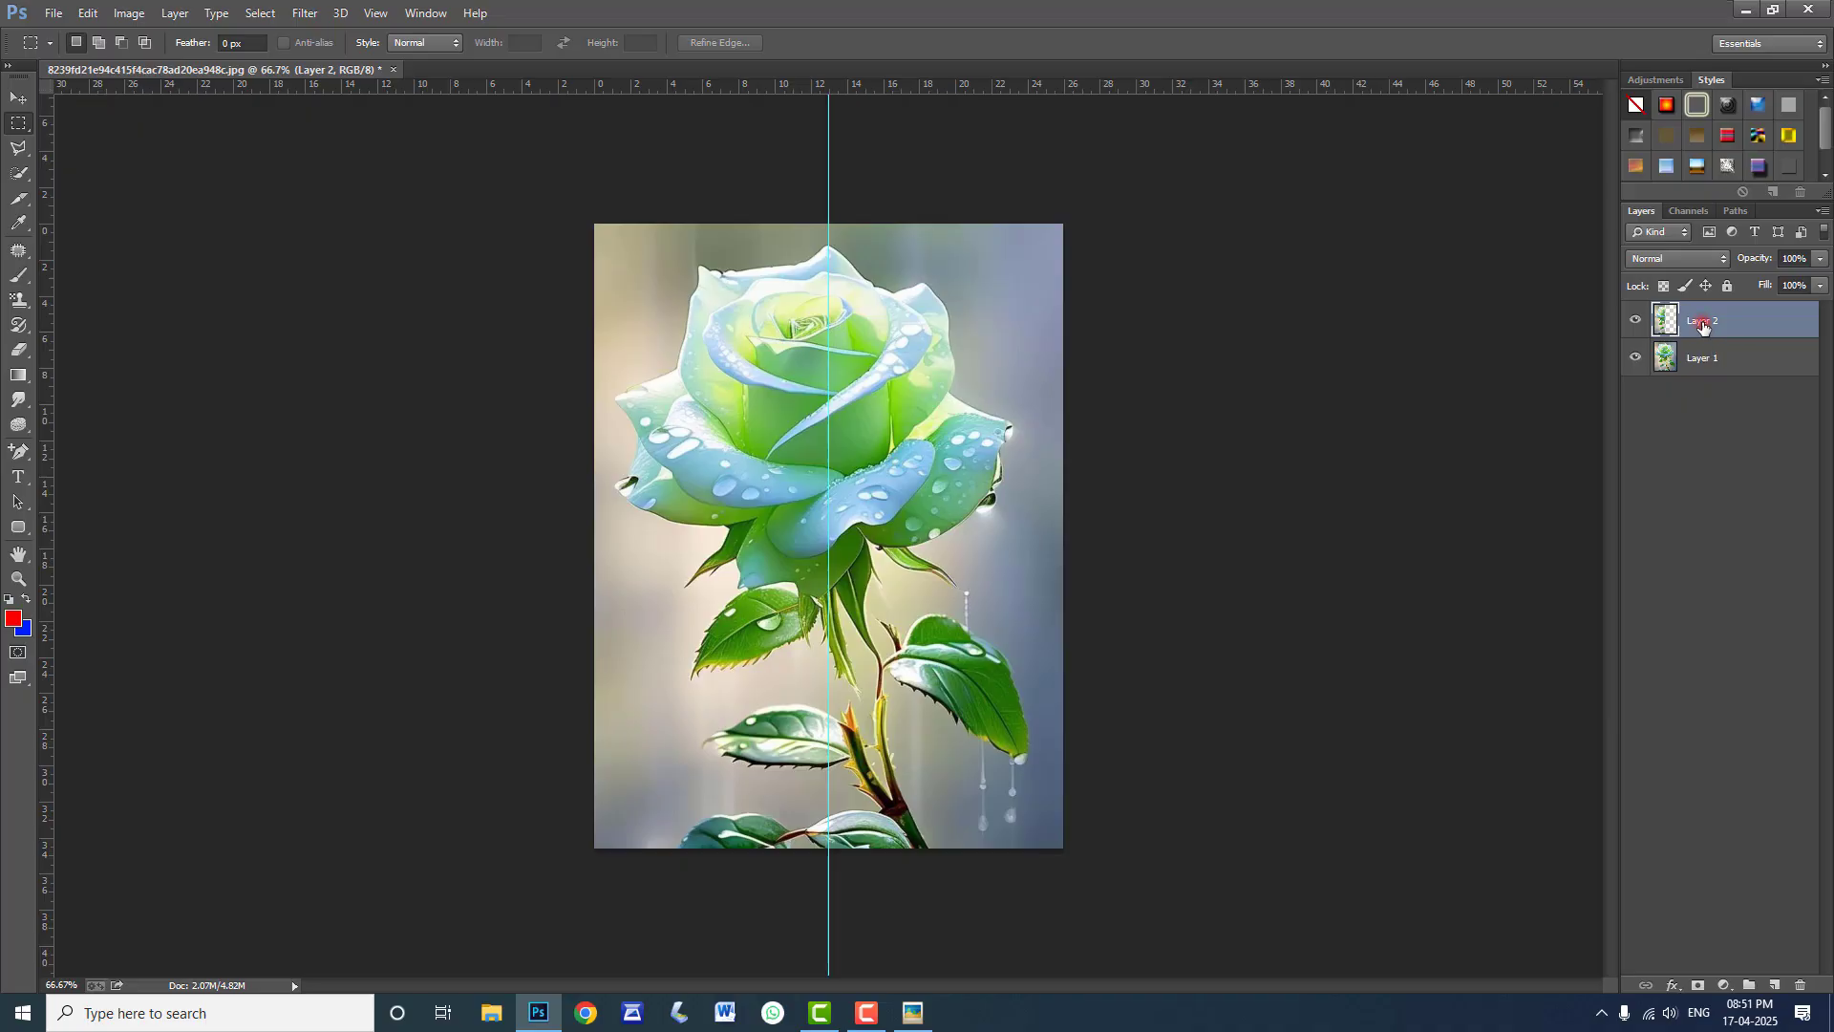
Rename the layer holding the left half of the rose as Left
{"action": "double_click", "coordinate": [1700, 322]}
{"action": "key", "text": "BackSpace"}
{"action": "left_click", "coordinate": [1797, 323]}
Copy the image half to the right of the guide from Layer 1 onto a new layer named Right
{"action": "left_click", "coordinate": [1712, 369]}
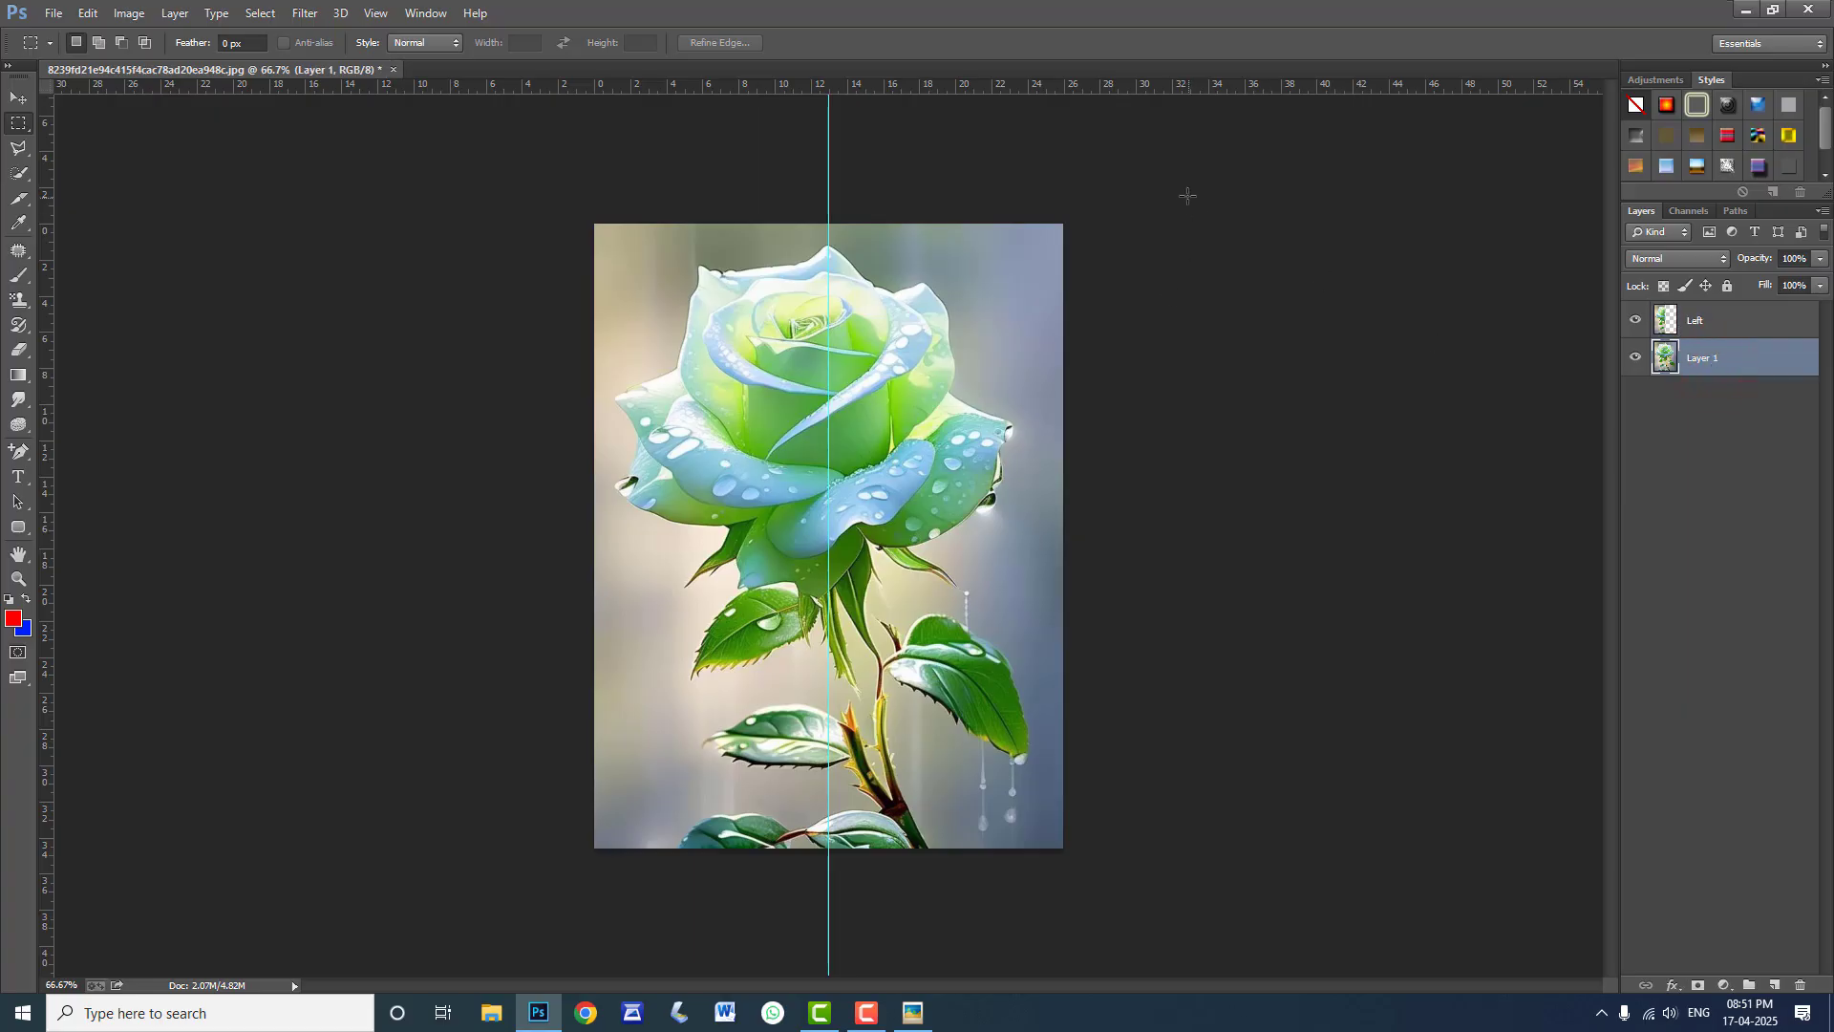
{"action": "left_click_drag", "start_coordinate": [1156, 175], "coordinate": [835, 904]}
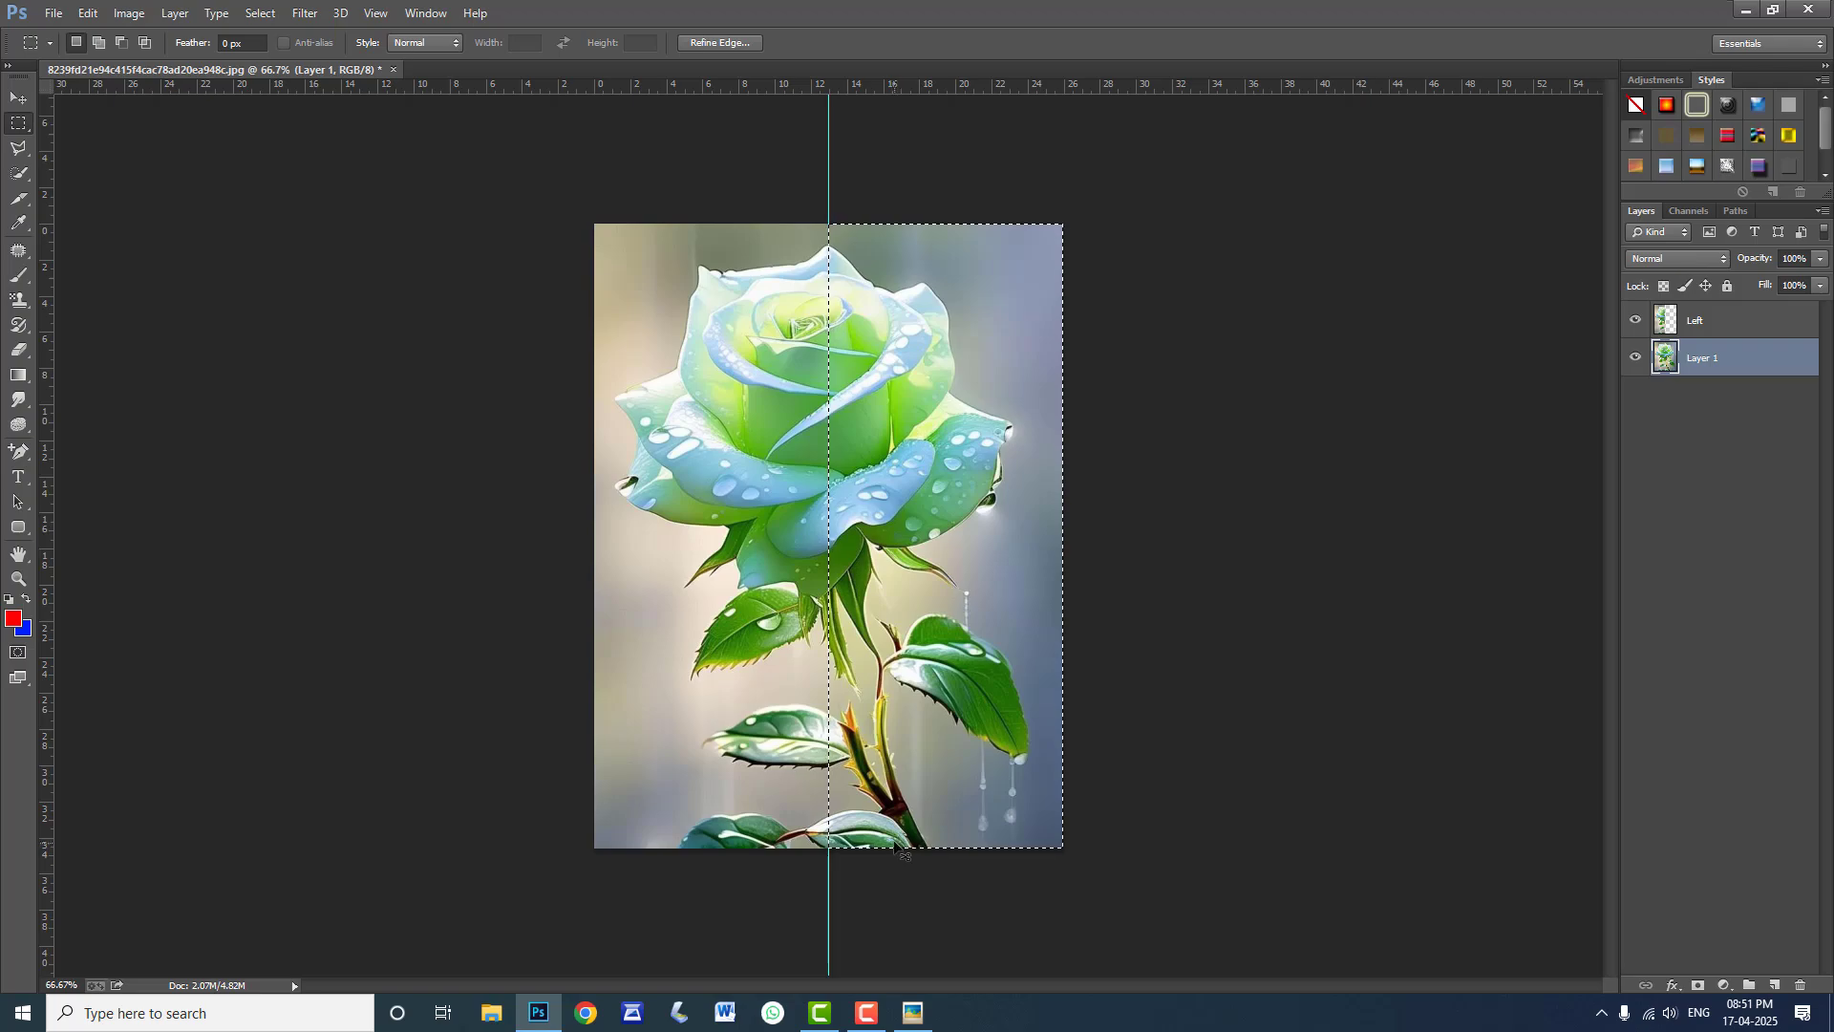
{"action": "key", "text": "ctrl+j"}
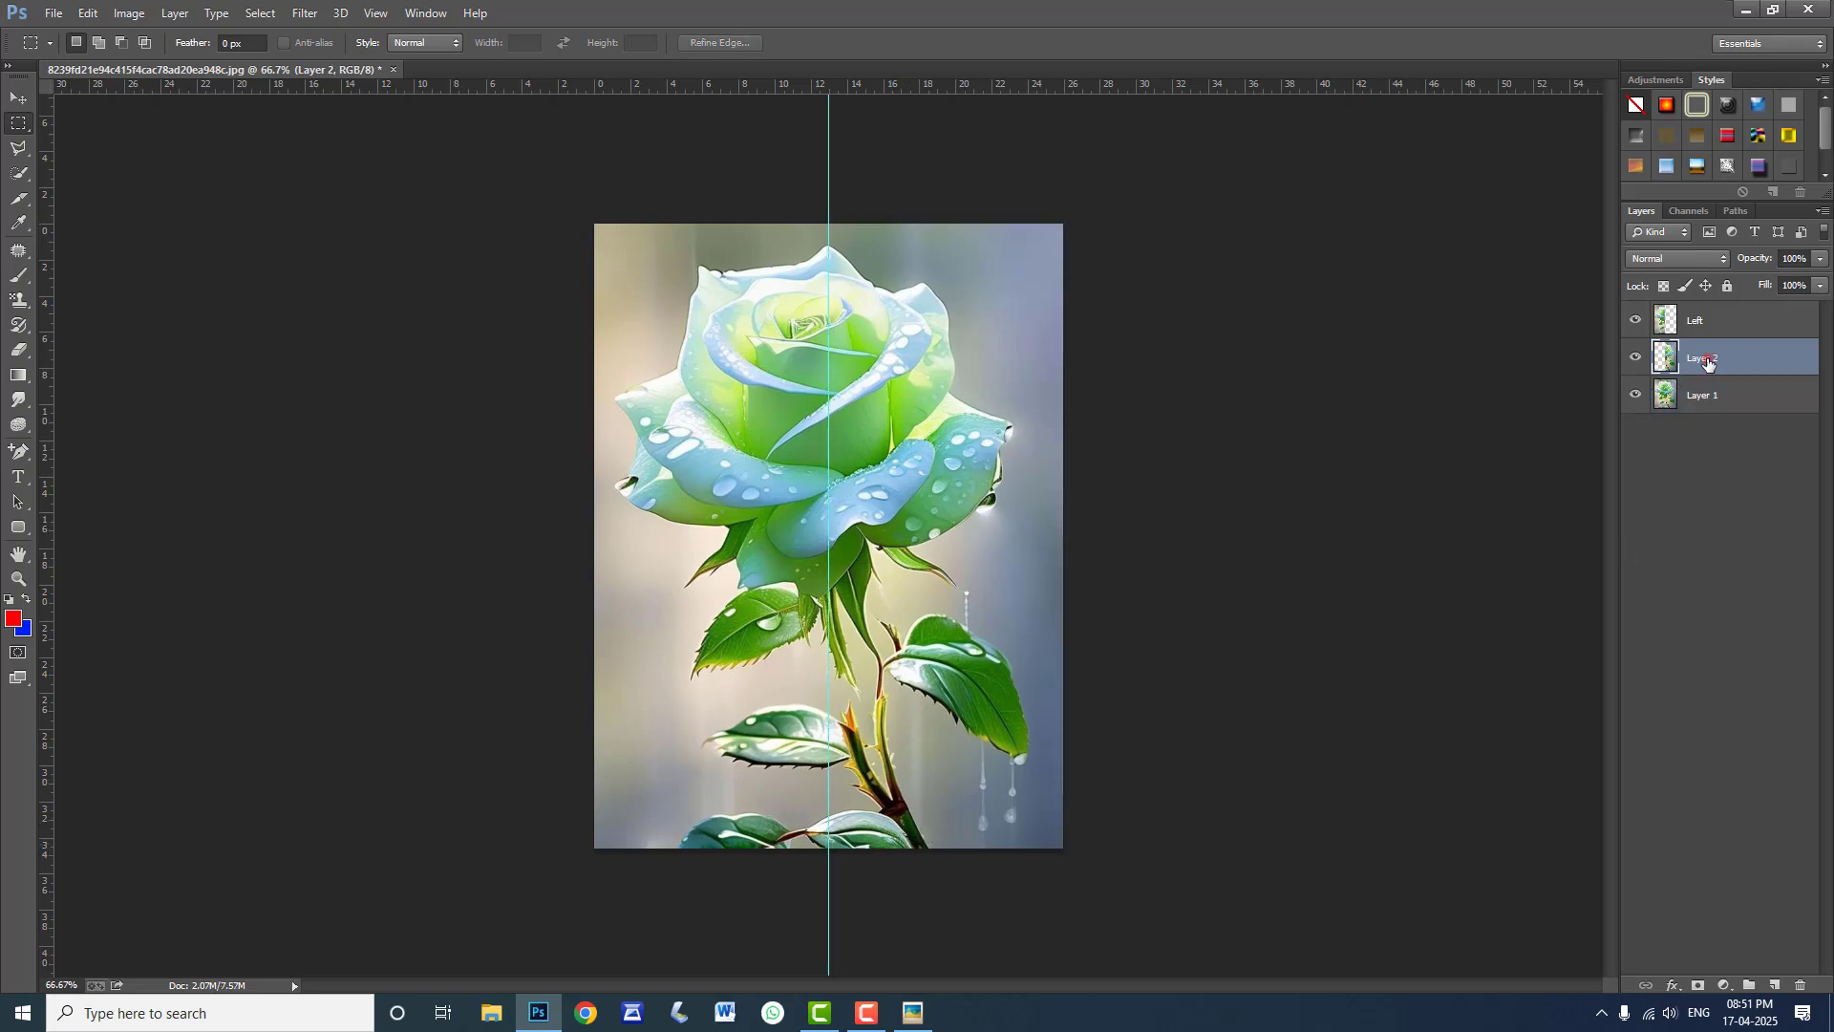
{"action": "double_click", "coordinate": [1707, 359]}
{"action": "type", "text": "Right"}
{"action": "left_click", "coordinate": [1772, 357]}
Set up the Blur Tool for the Left layer with its brush hardness at 100%
{"action": "left_click", "coordinate": [1709, 329]}
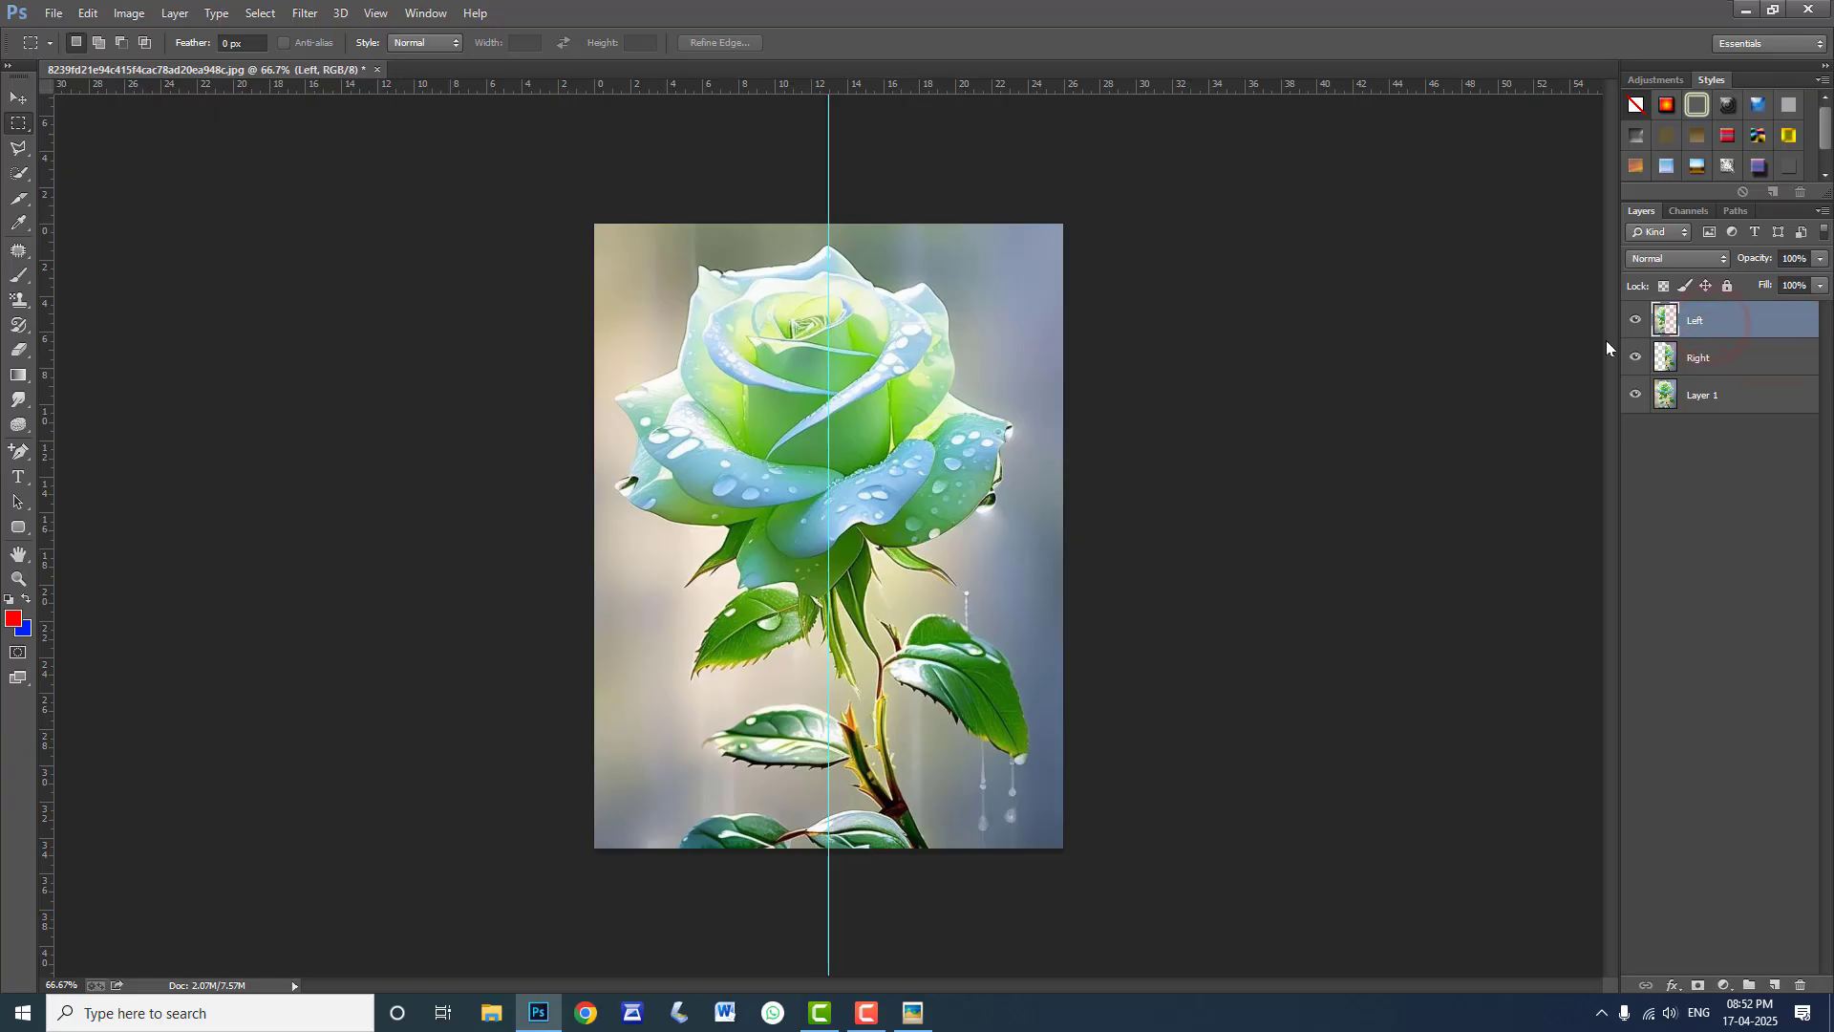
{"action": "left_click", "coordinate": [19, 401]}
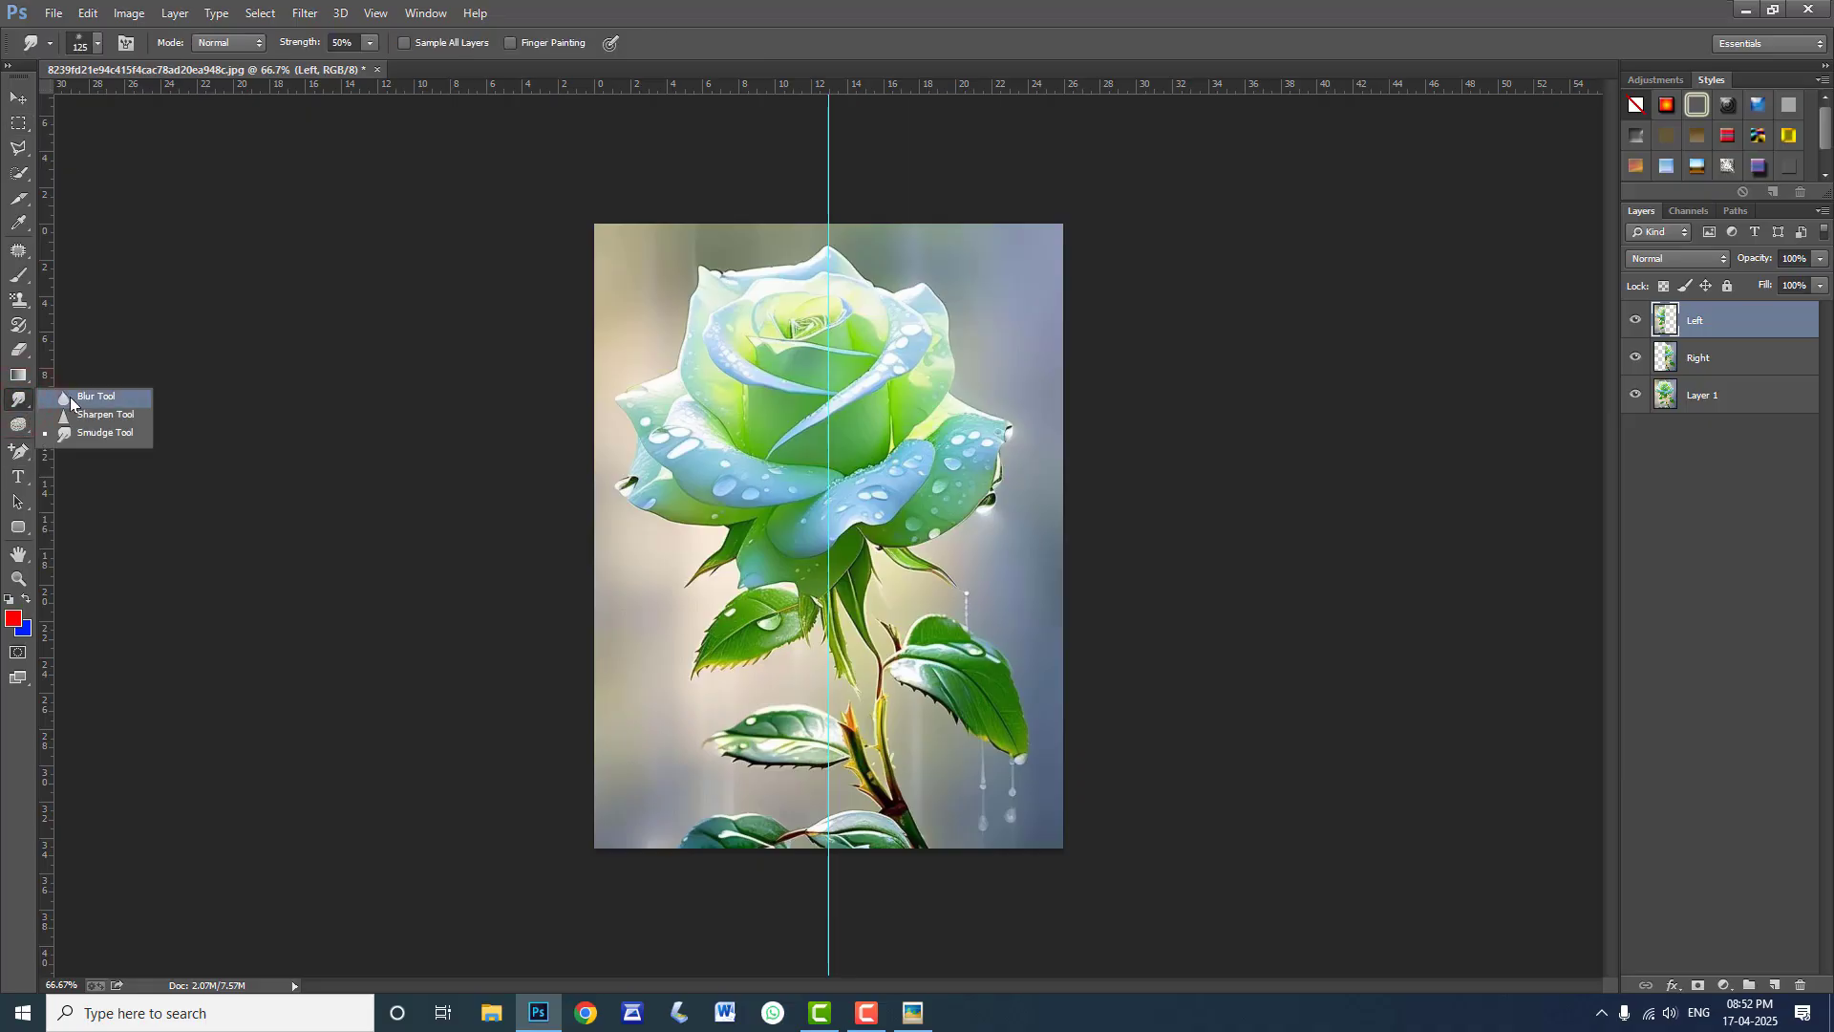
{"action": "left_click", "coordinate": [70, 398]}
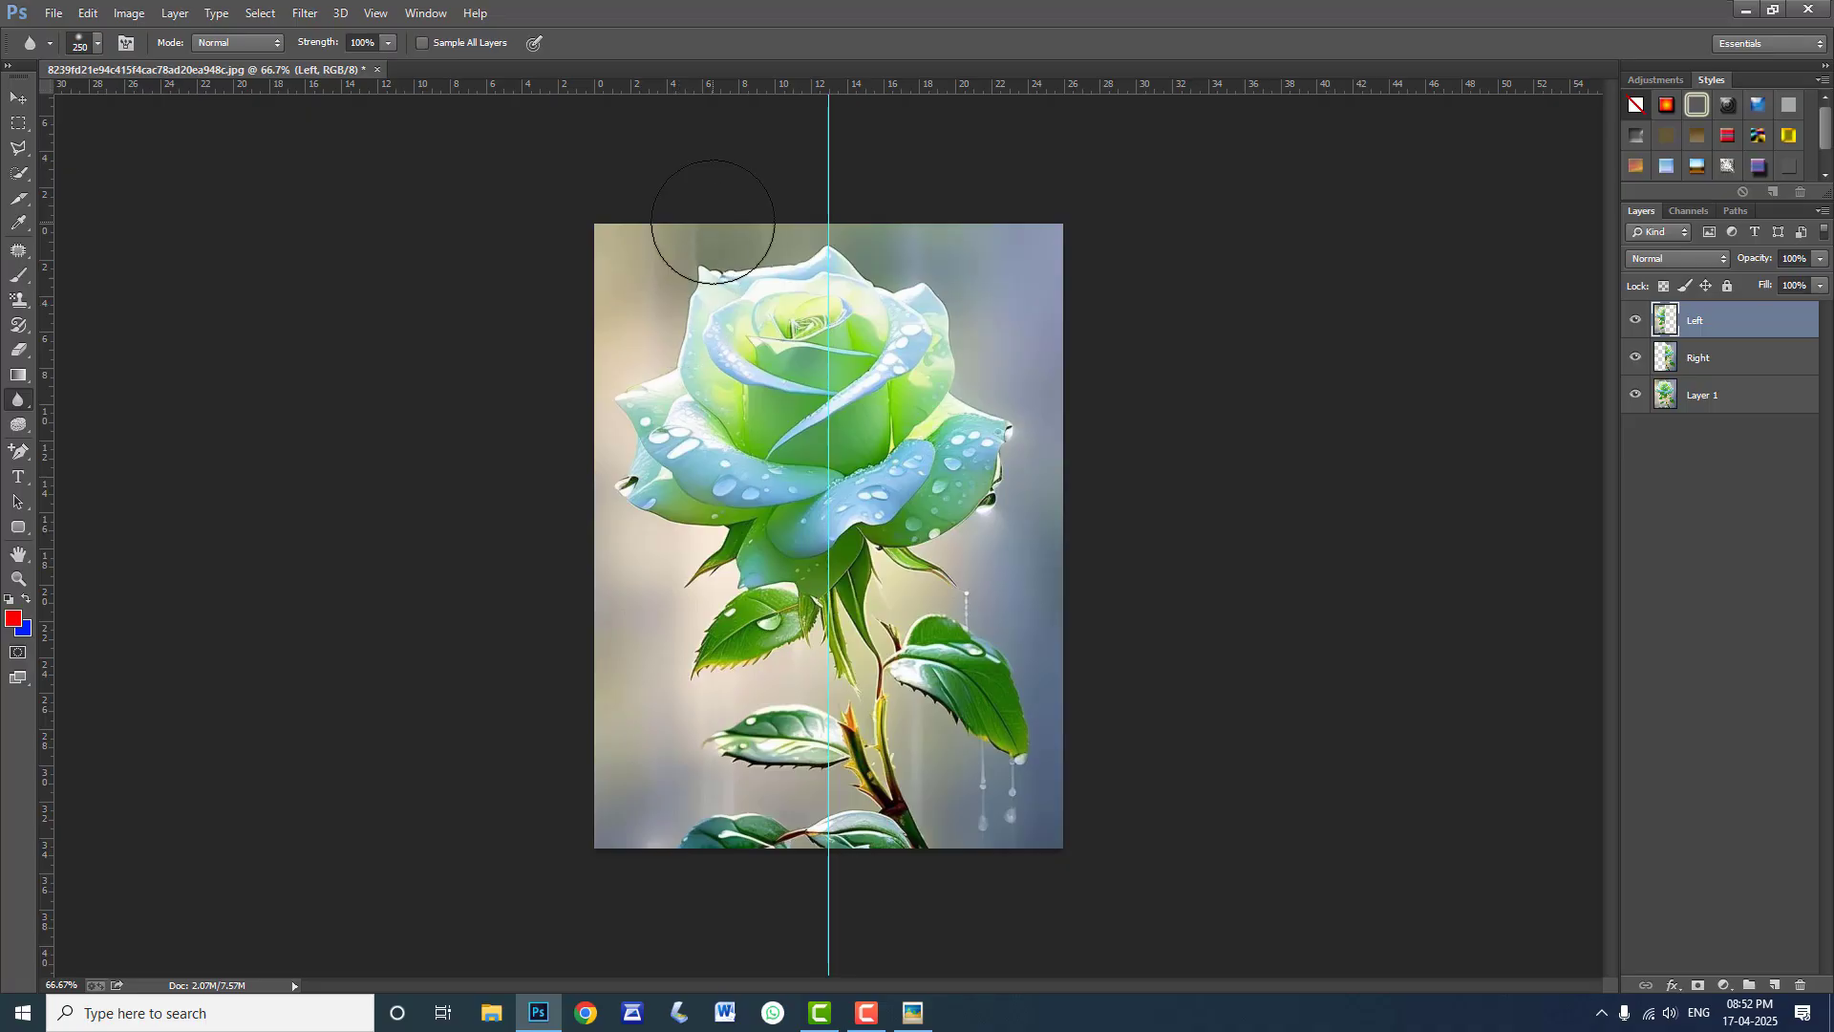
{"action": "right_click", "coordinate": [680, 315]}
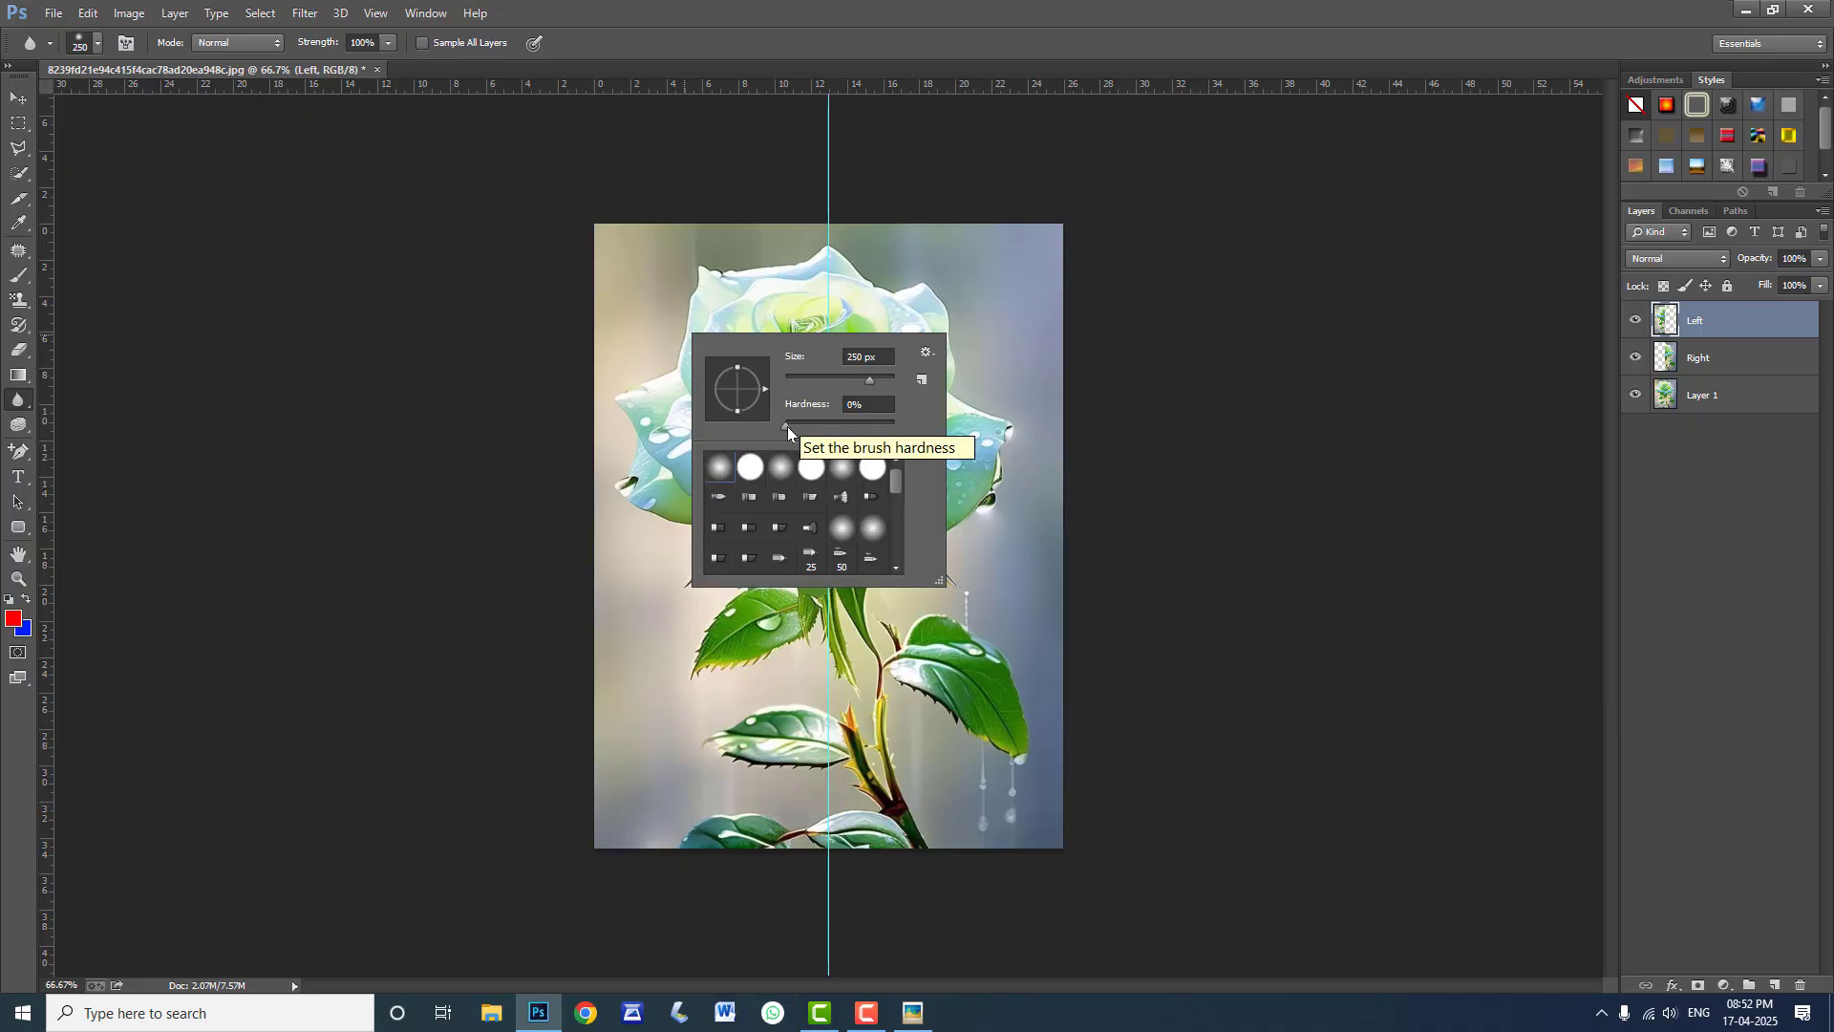
{"action": "left_click_drag", "start_coordinate": [787, 426], "coordinate": [840, 427]}
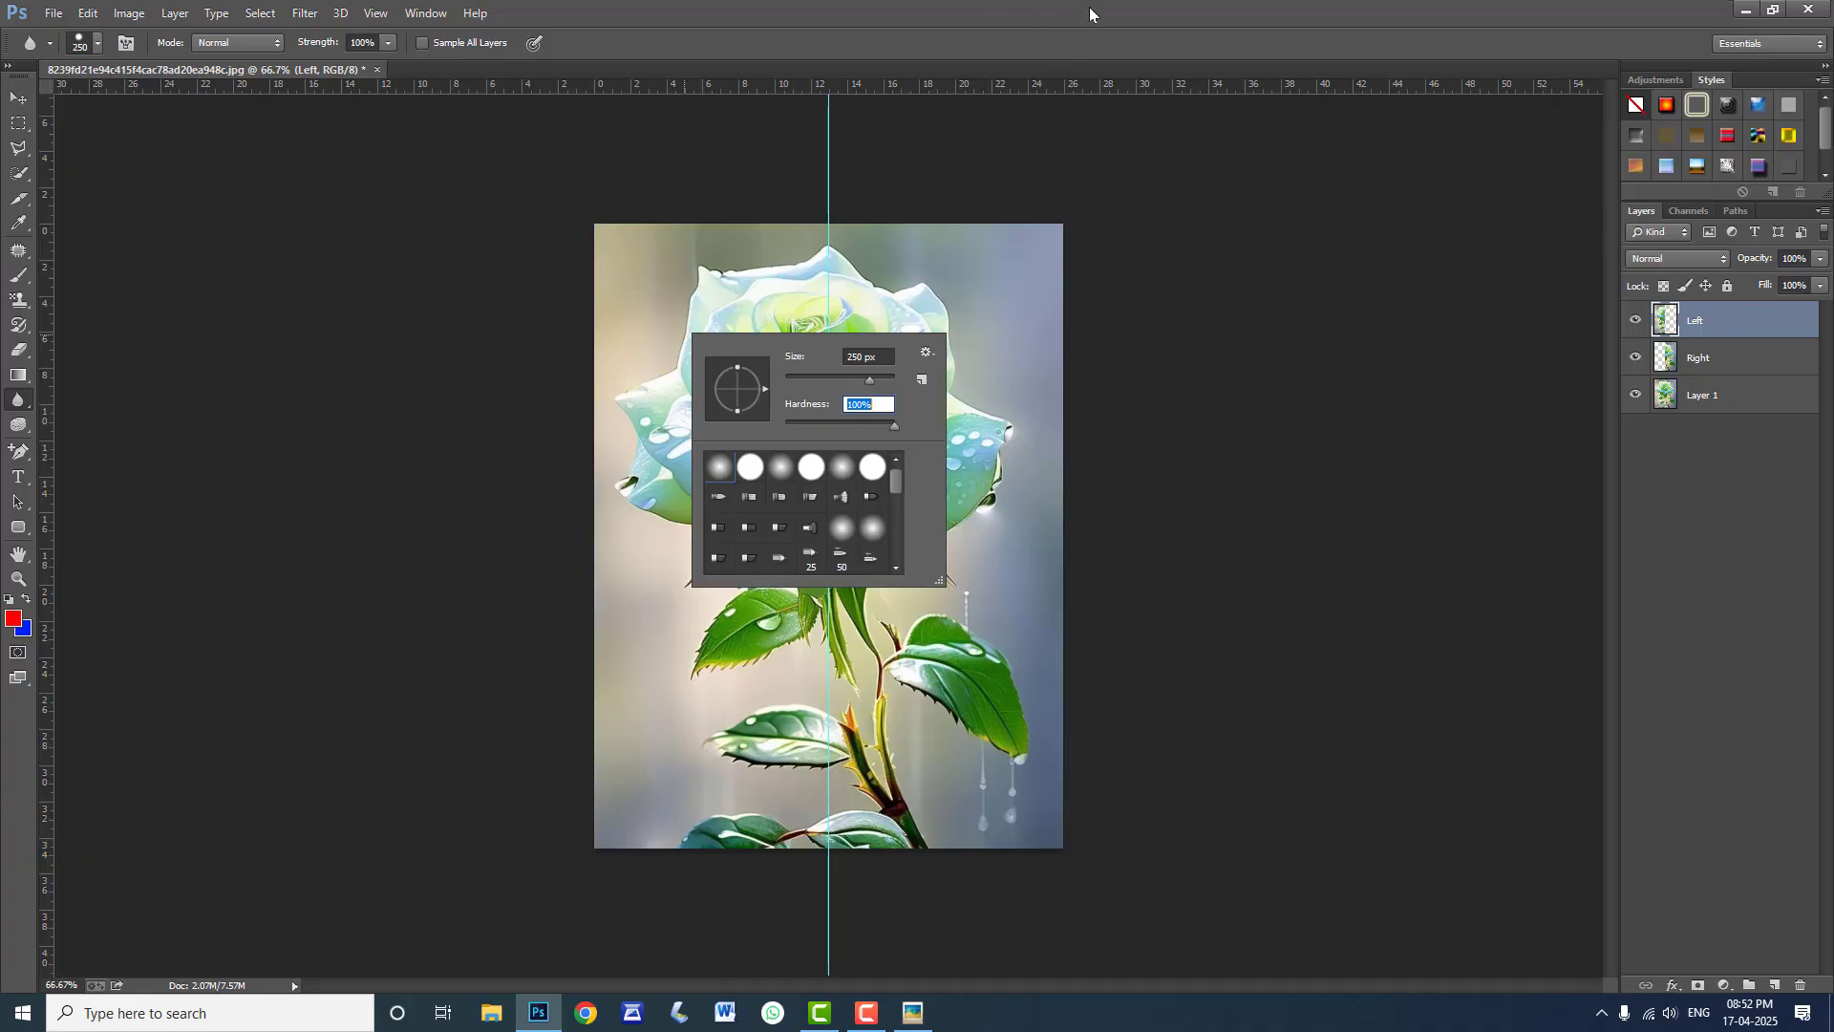
{"action": "left_click", "coordinate": [1069, 26]}
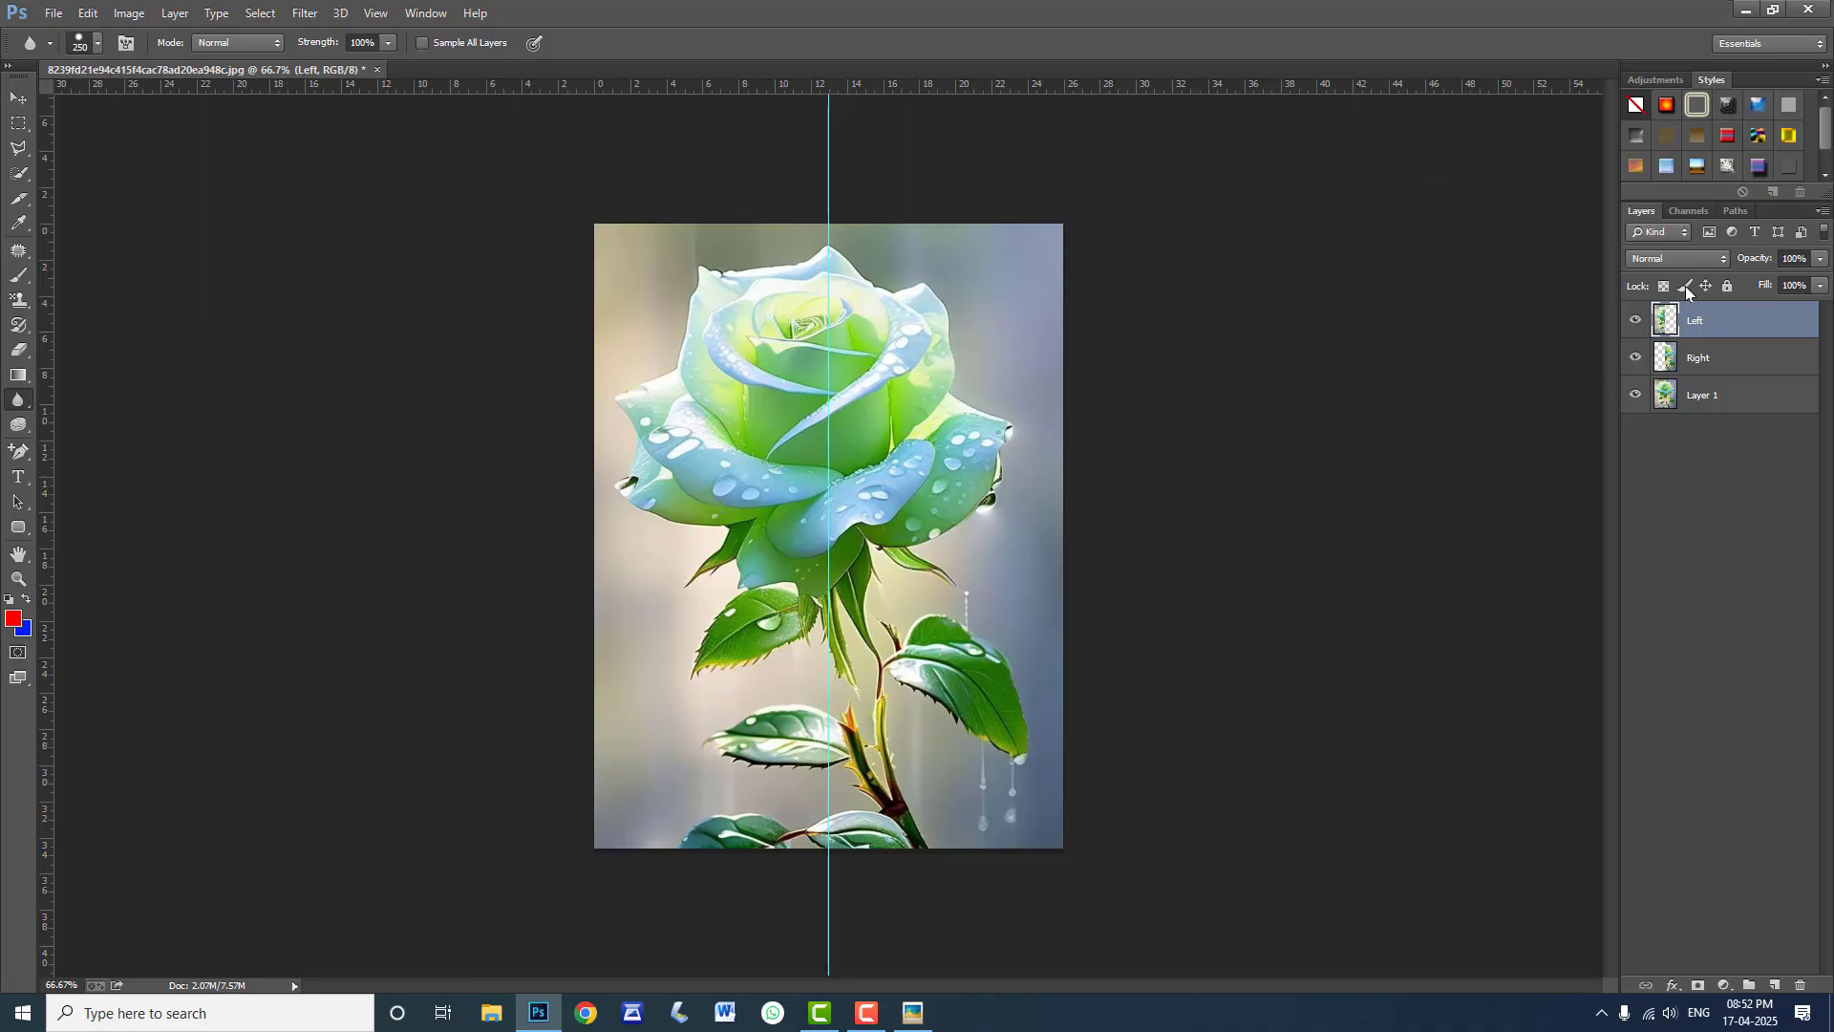
Blur the left half of the rose on the Left layer, then hide and show that layer to compare the effect
{"action": "left_click", "coordinate": [1702, 356]}
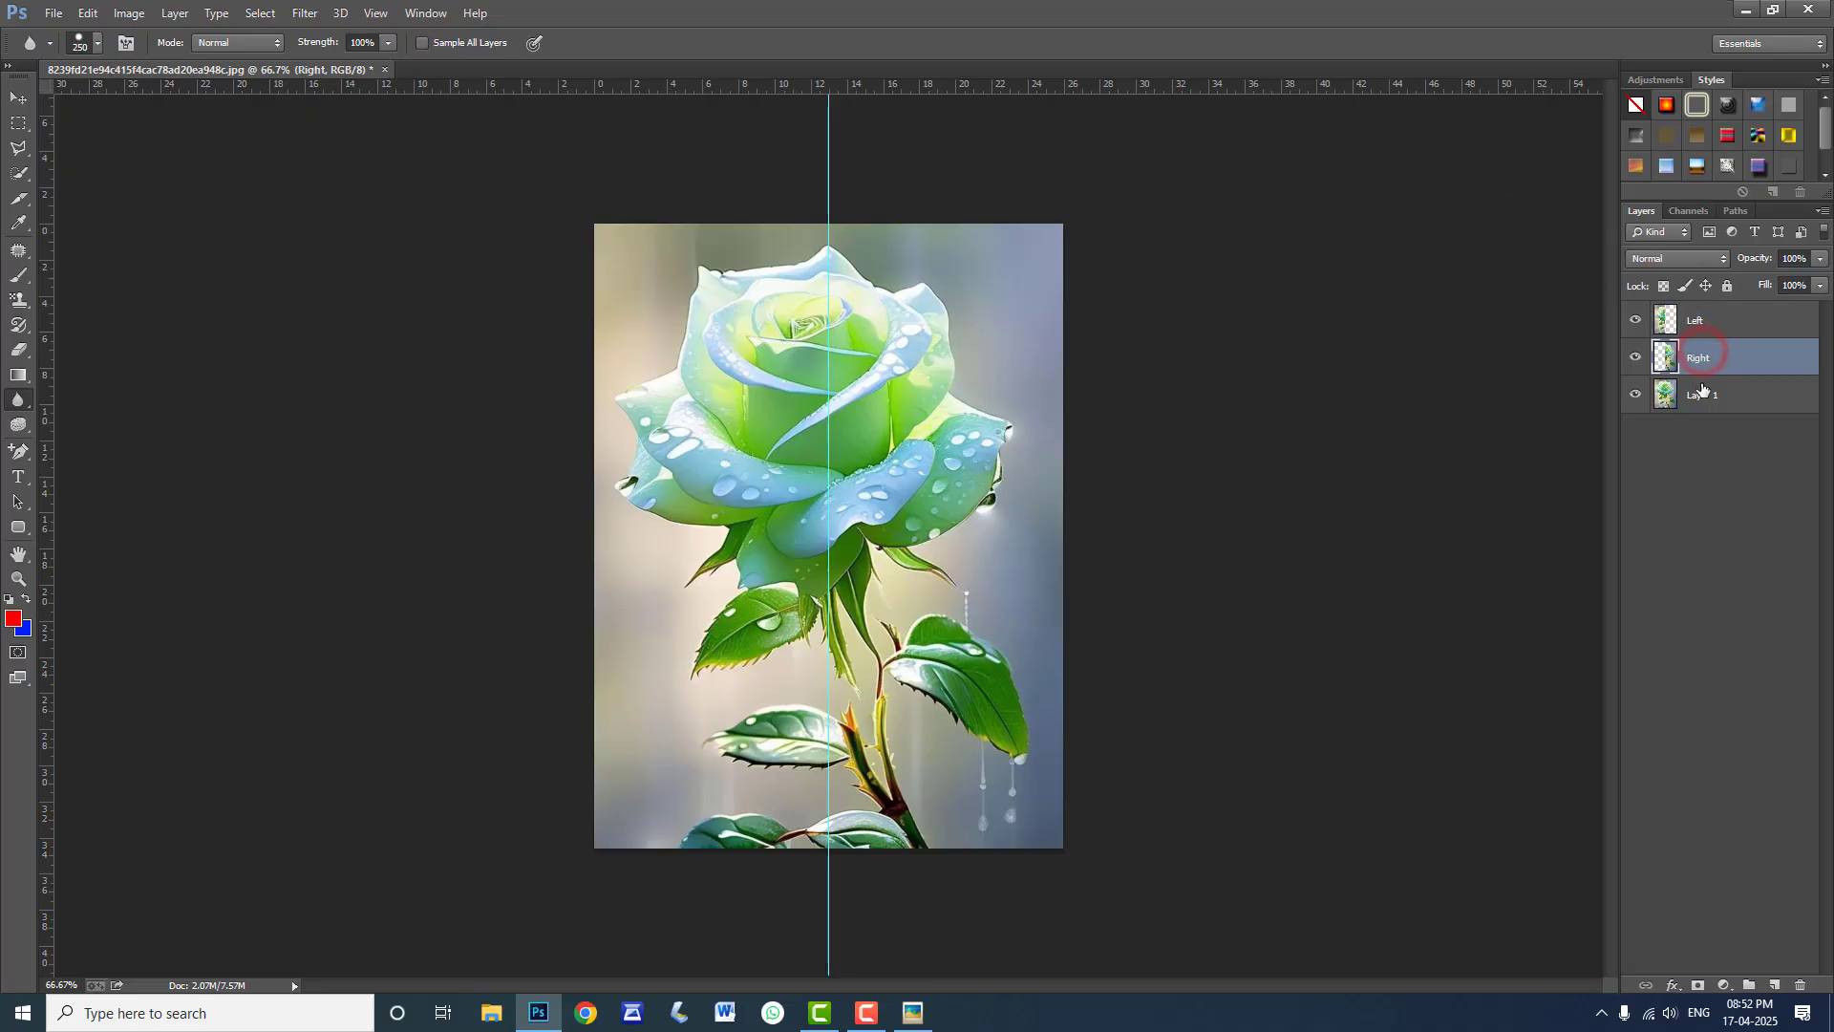
{"action": "left_click", "coordinate": [1702, 395]}
{"action": "left_click", "coordinate": [1705, 357]}
{"action": "left_click", "coordinate": [1702, 320]}
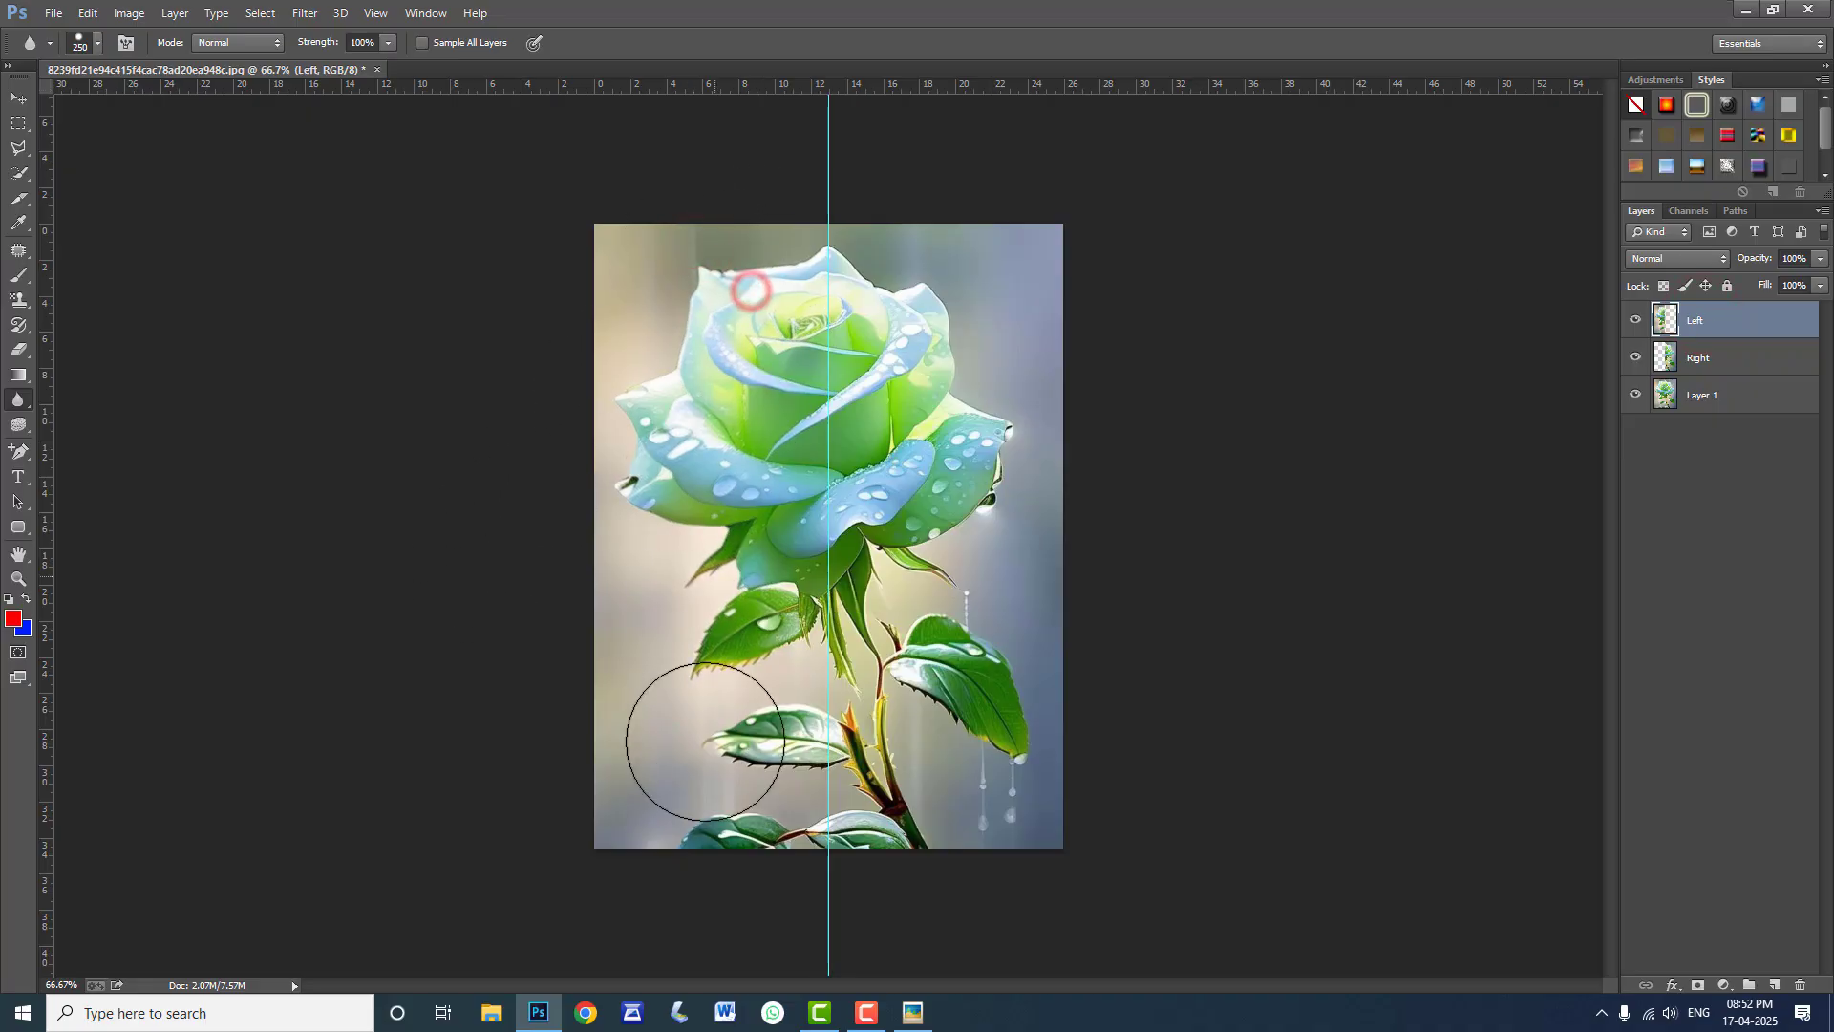
{"action": "mouse_move", "coordinate": [762, 223]}
{"action": "left_mouse_down"}
{"action": "mouse_move", "coordinate": [736, 540]}
{"action": "mouse_move", "coordinate": [742, 853]}
{"action": "mouse_move", "coordinate": [759, 891]}
{"action": "mouse_move", "coordinate": [845, 494]}
{"action": "mouse_move", "coordinate": [802, 218]}
{"action": "mouse_move", "coordinate": [778, 851]}
{"action": "mouse_move", "coordinate": [846, 795]}
{"action": "mouse_move", "coordinate": [856, 833]}
{"action": "mouse_move", "coordinate": [893, 563]}
{"action": "mouse_move", "coordinate": [861, 256]}
{"action": "left_mouse_up"}
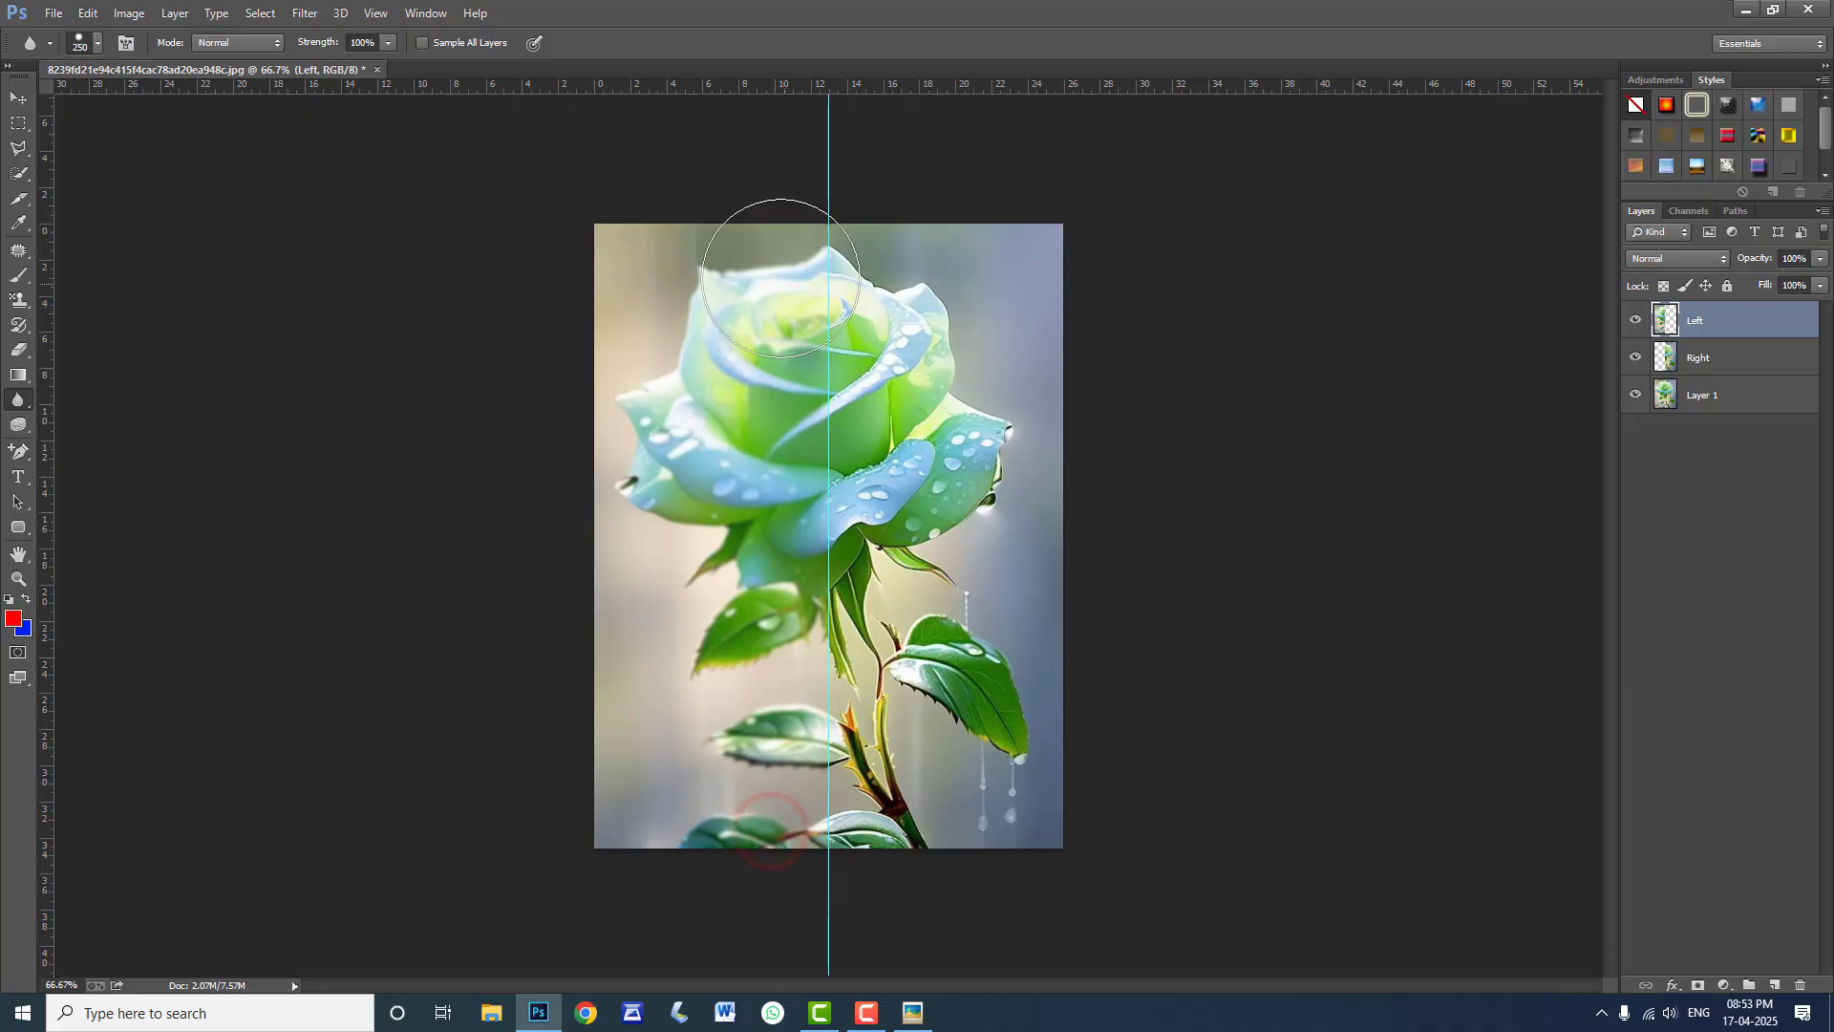
{"action": "left_click", "coordinate": [1636, 321]}
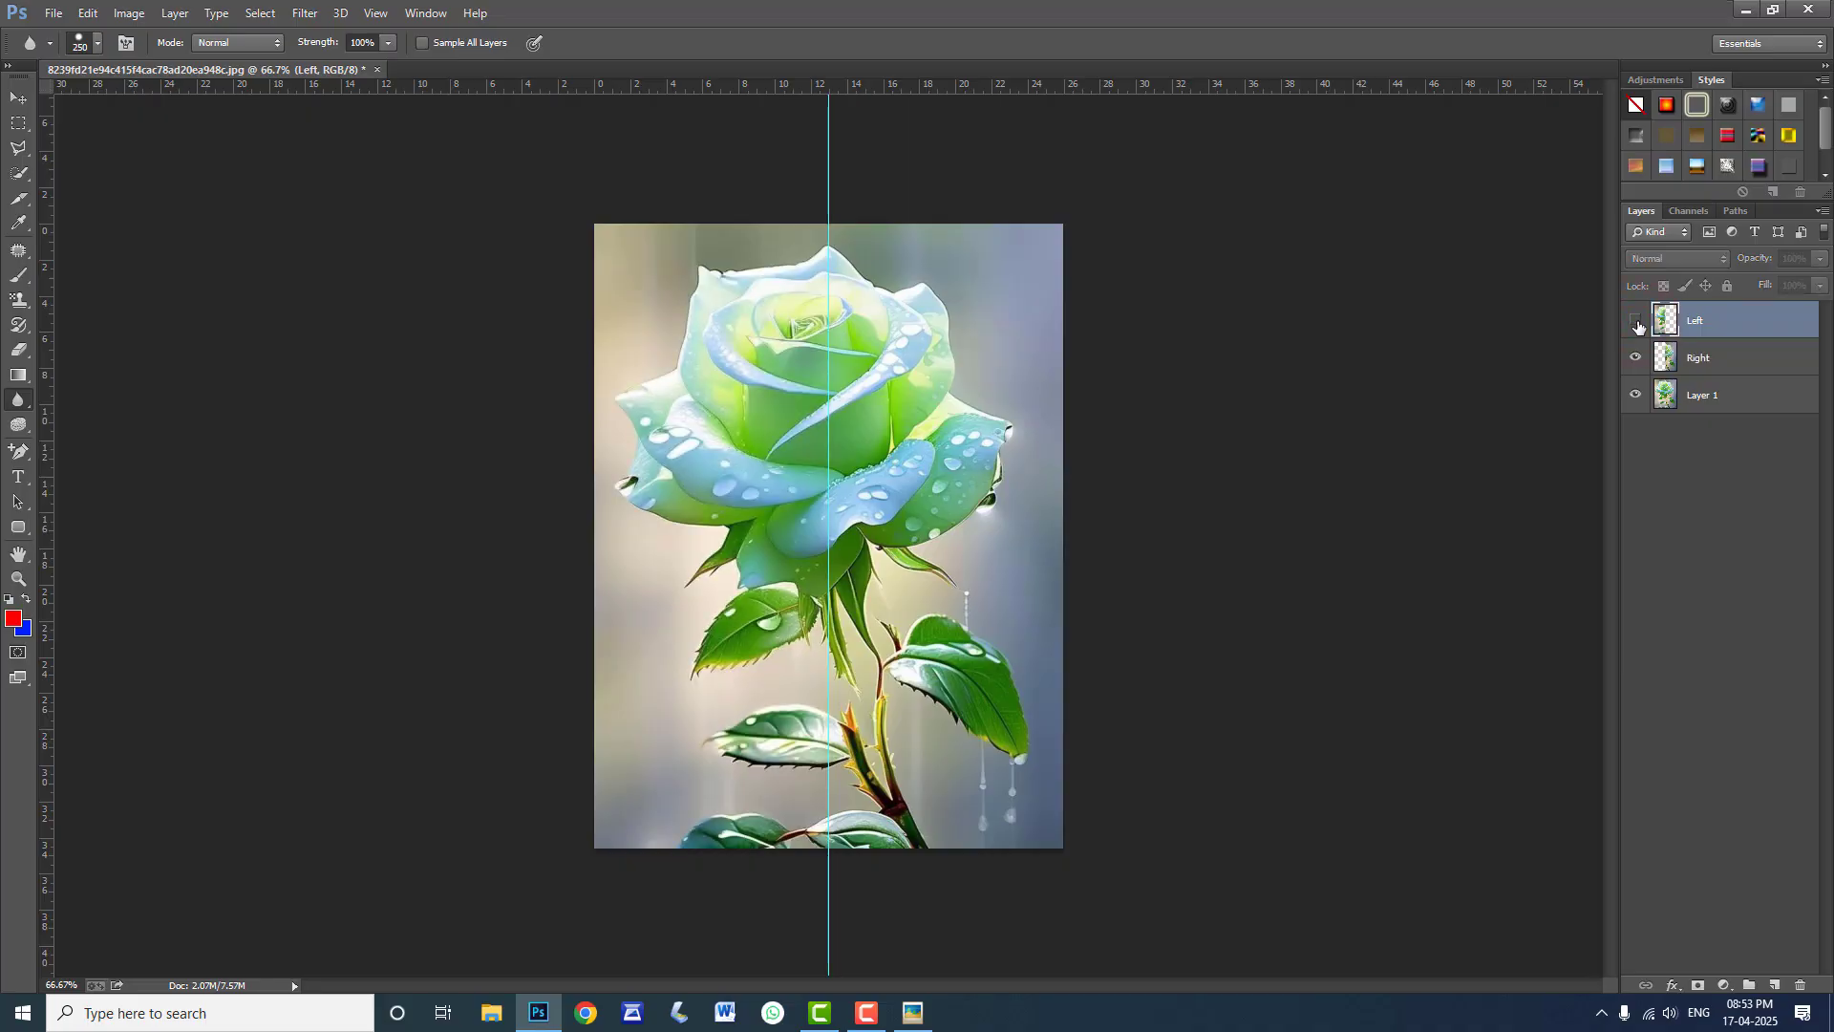
{"action": "left_click", "coordinate": [1636, 321]}
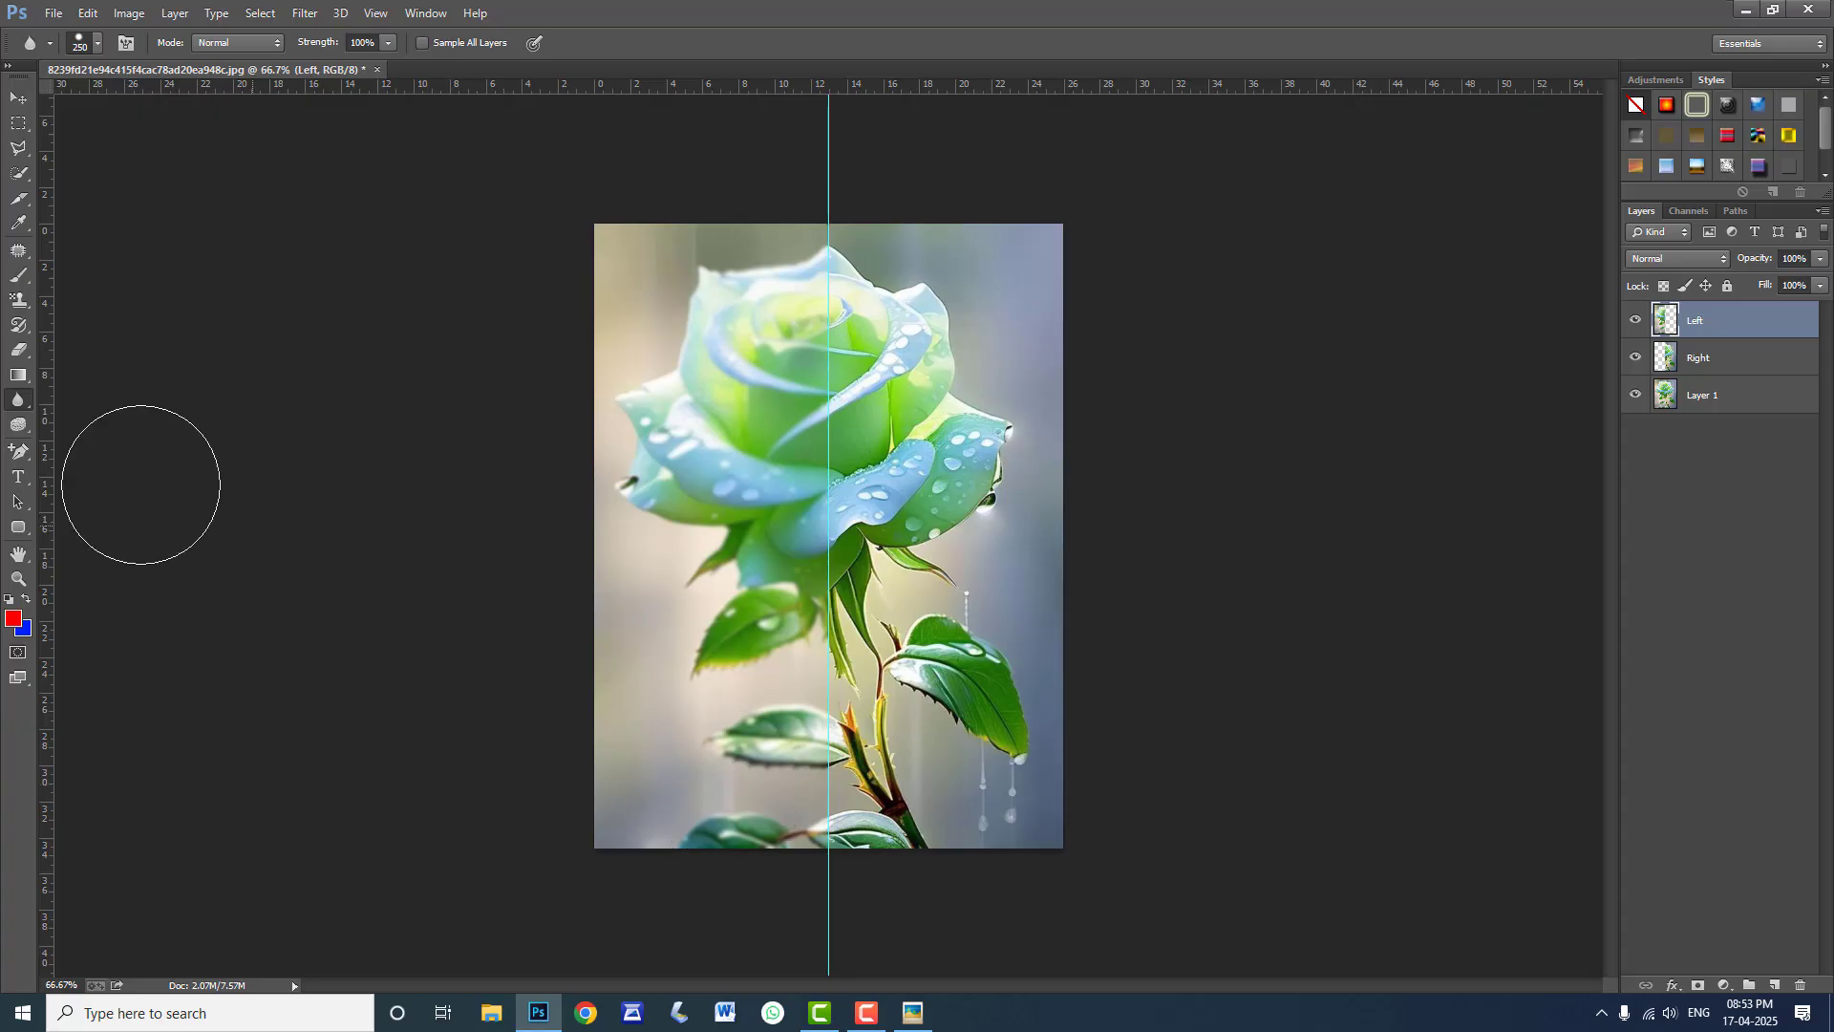
Set up the Sharpen Tool for the Right layer with a Soft Round brush of 174 px and 0% hardness
{"action": "right_click", "coordinate": [17, 403]}
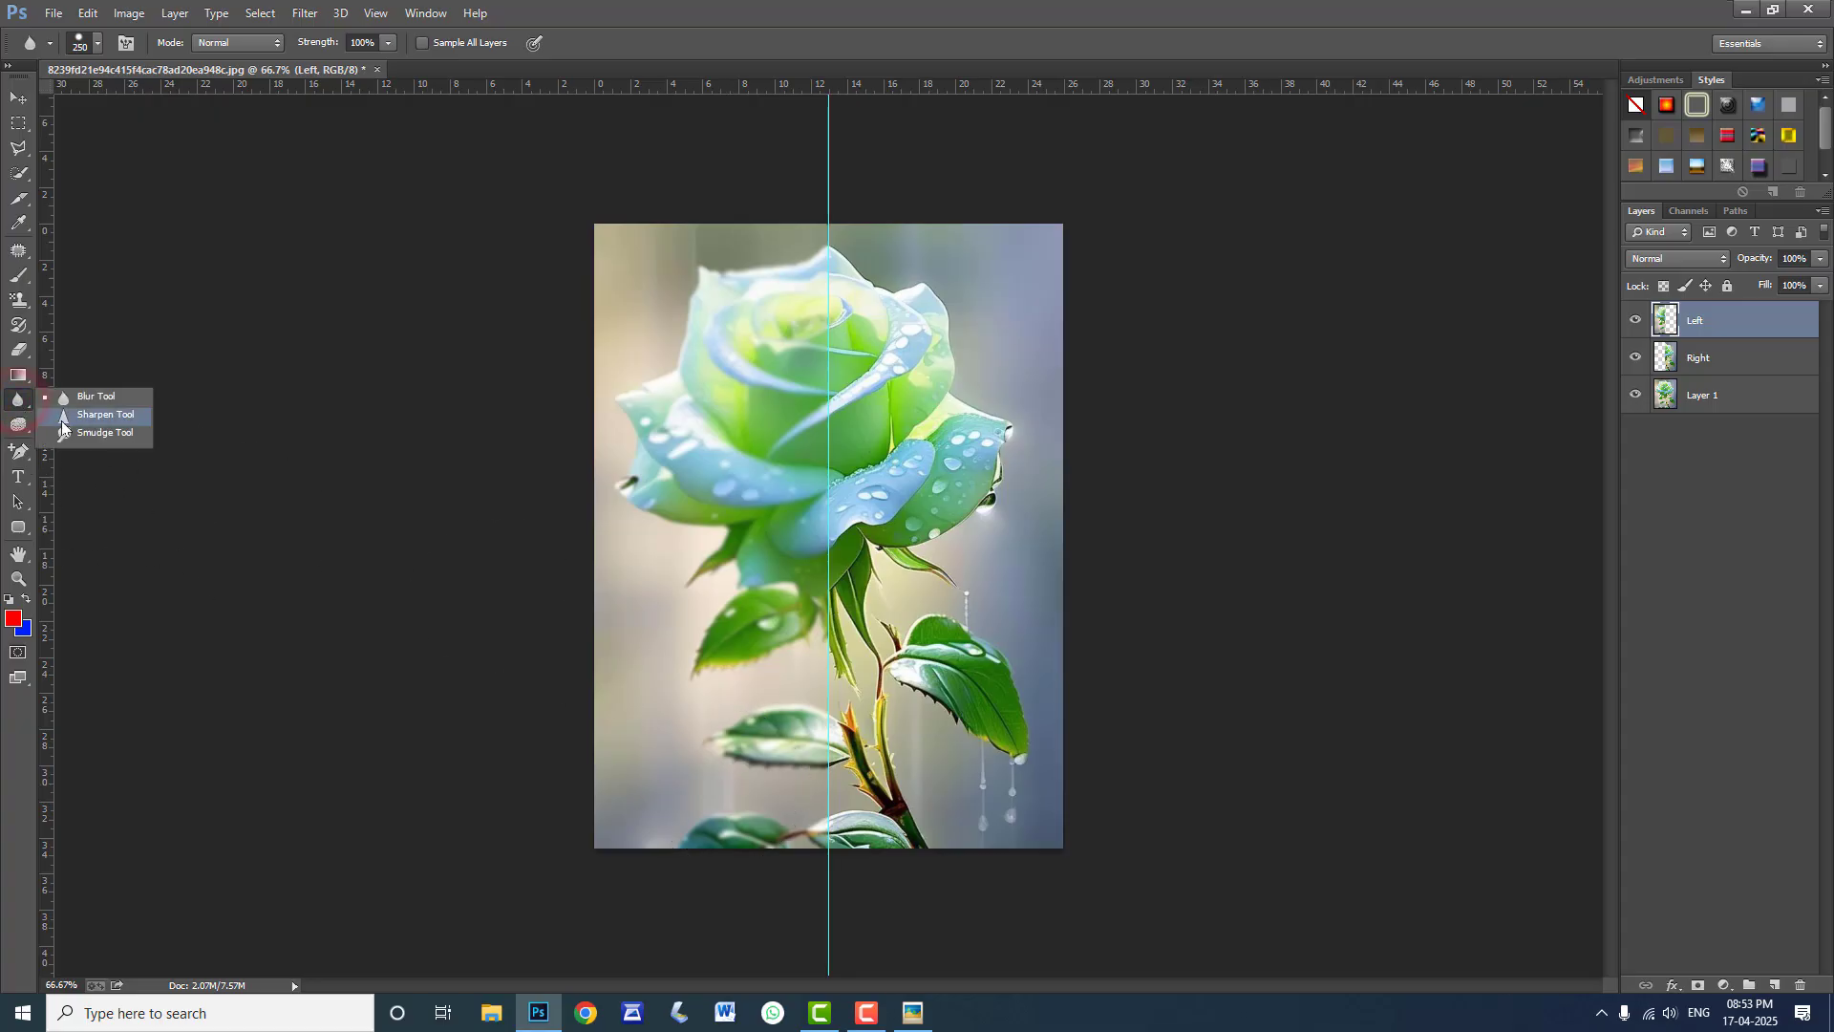
{"action": "left_click", "coordinate": [76, 418]}
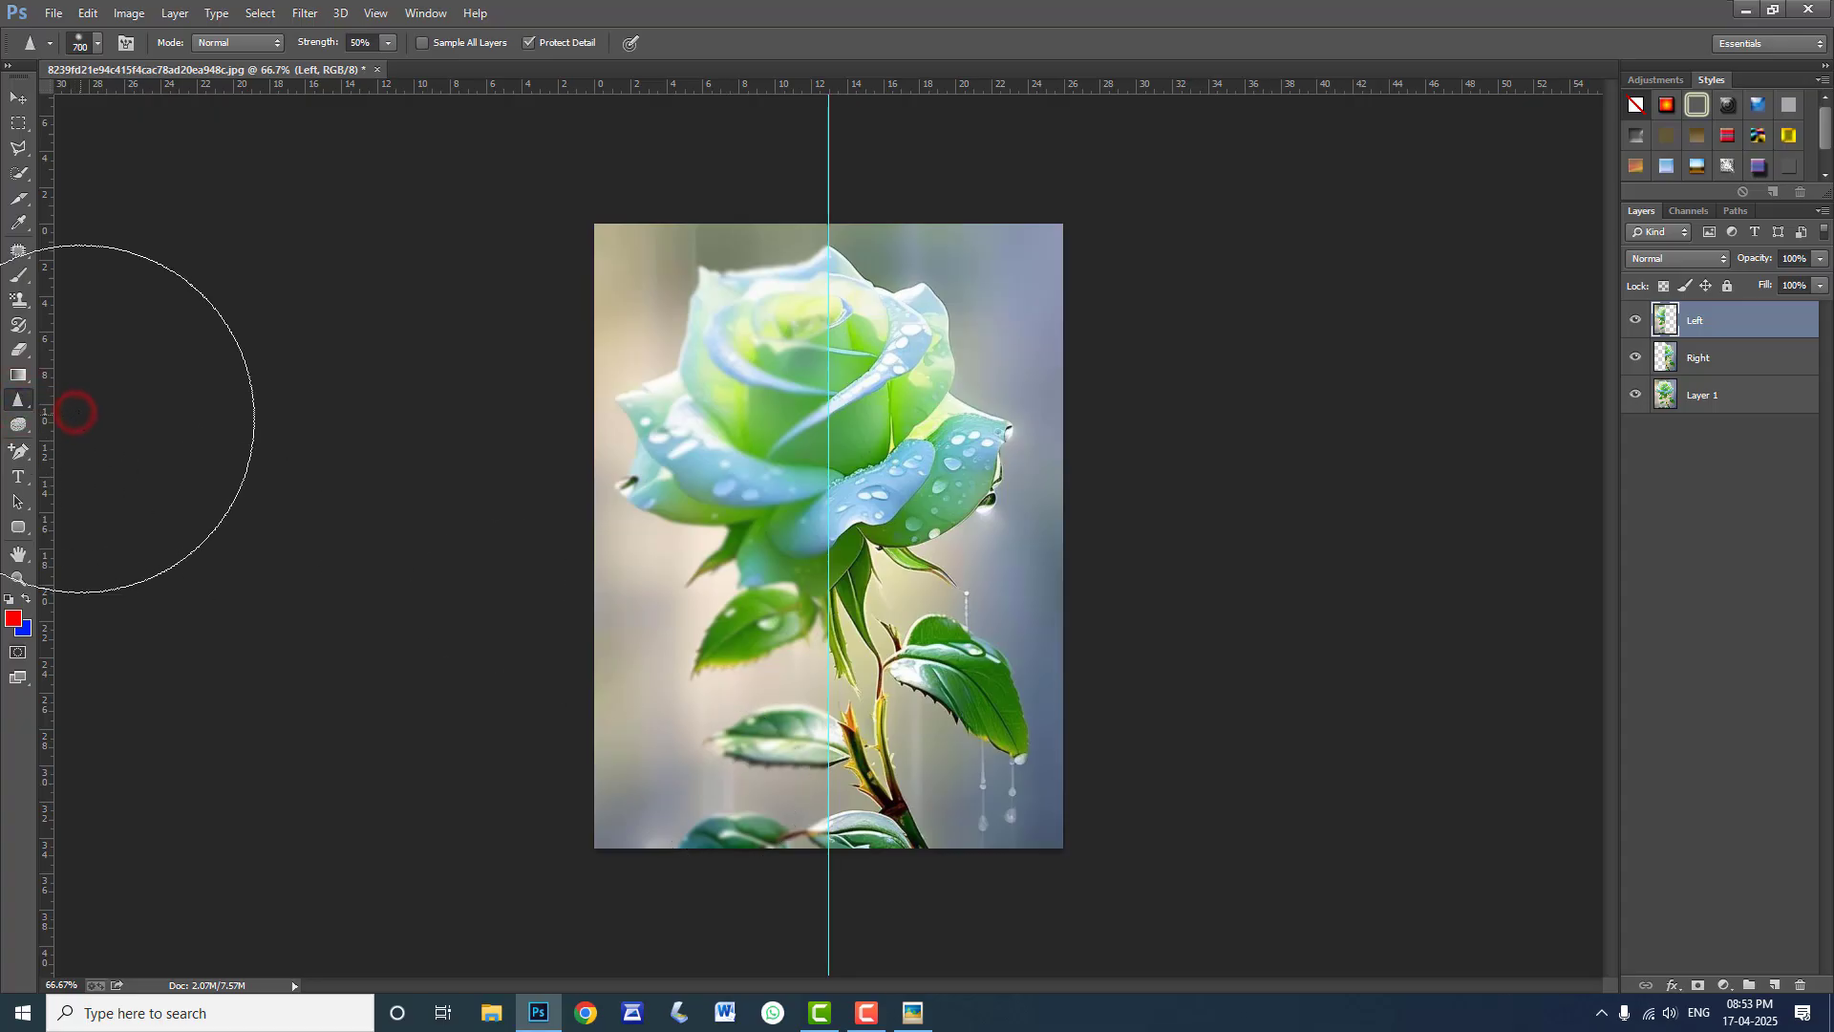
{"action": "left_click", "coordinate": [1734, 363]}
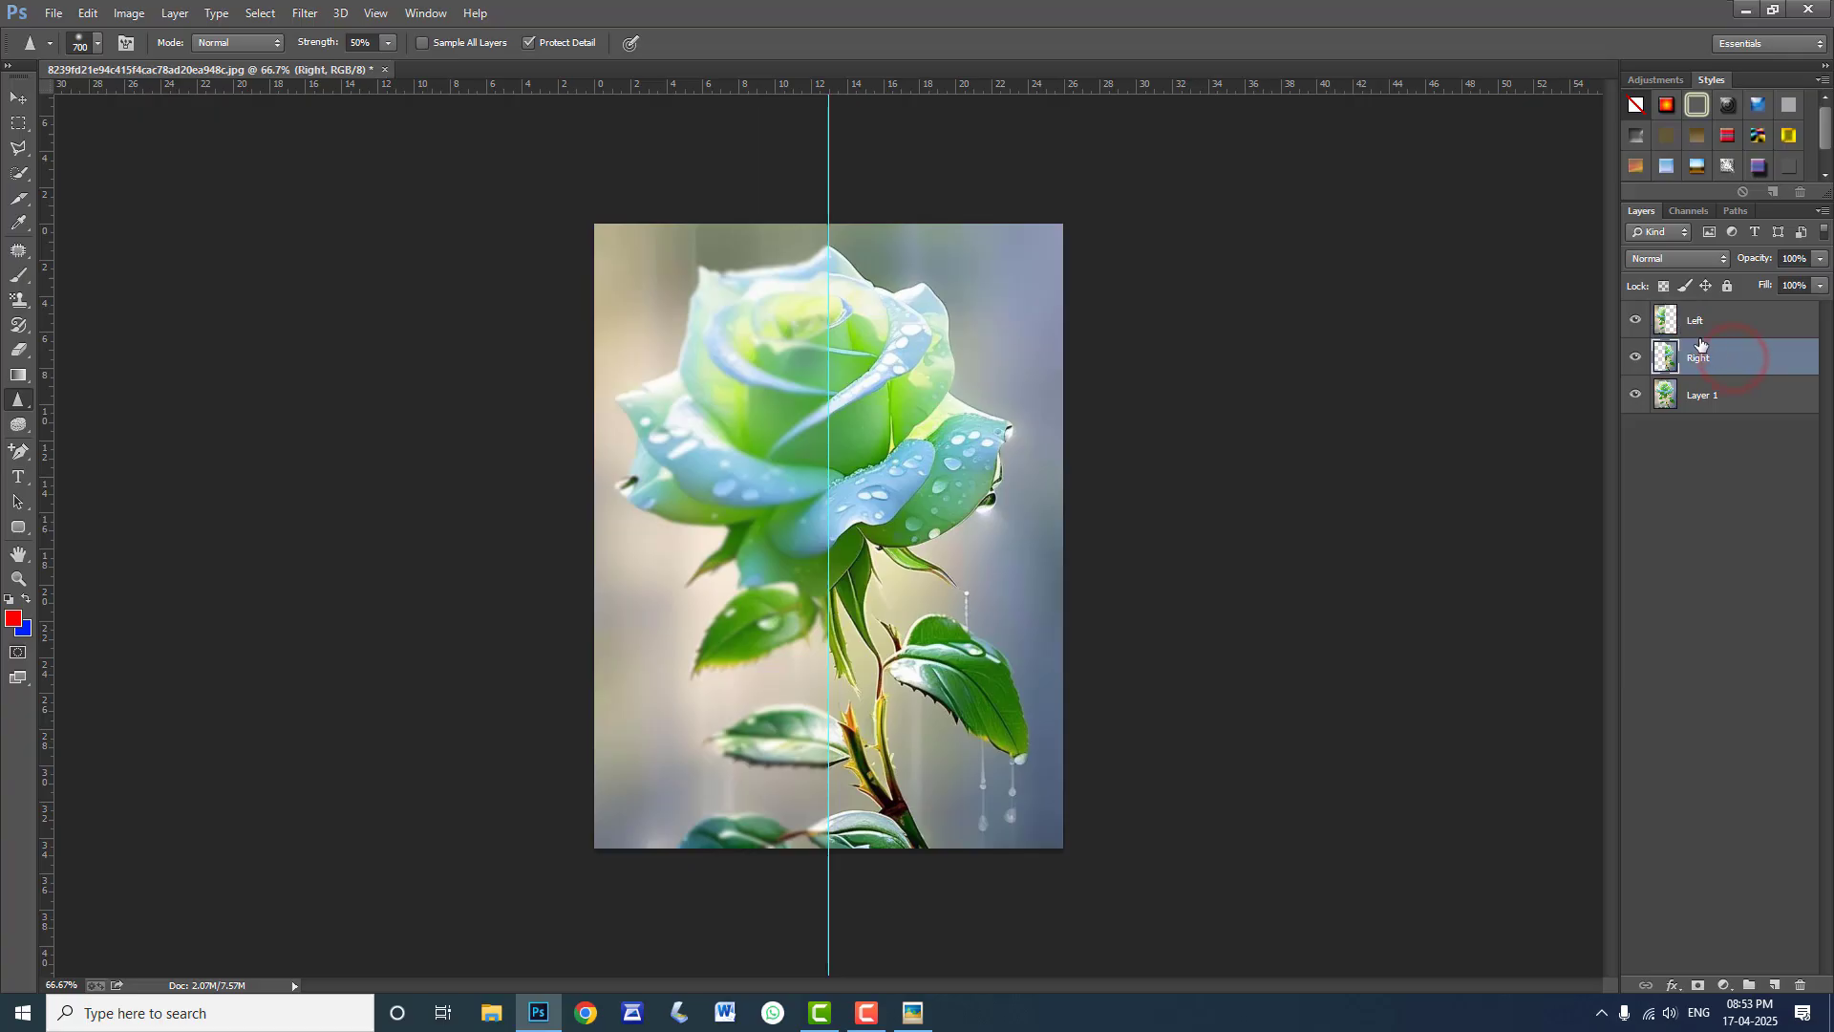
{"action": "right_click", "coordinate": [957, 328]}
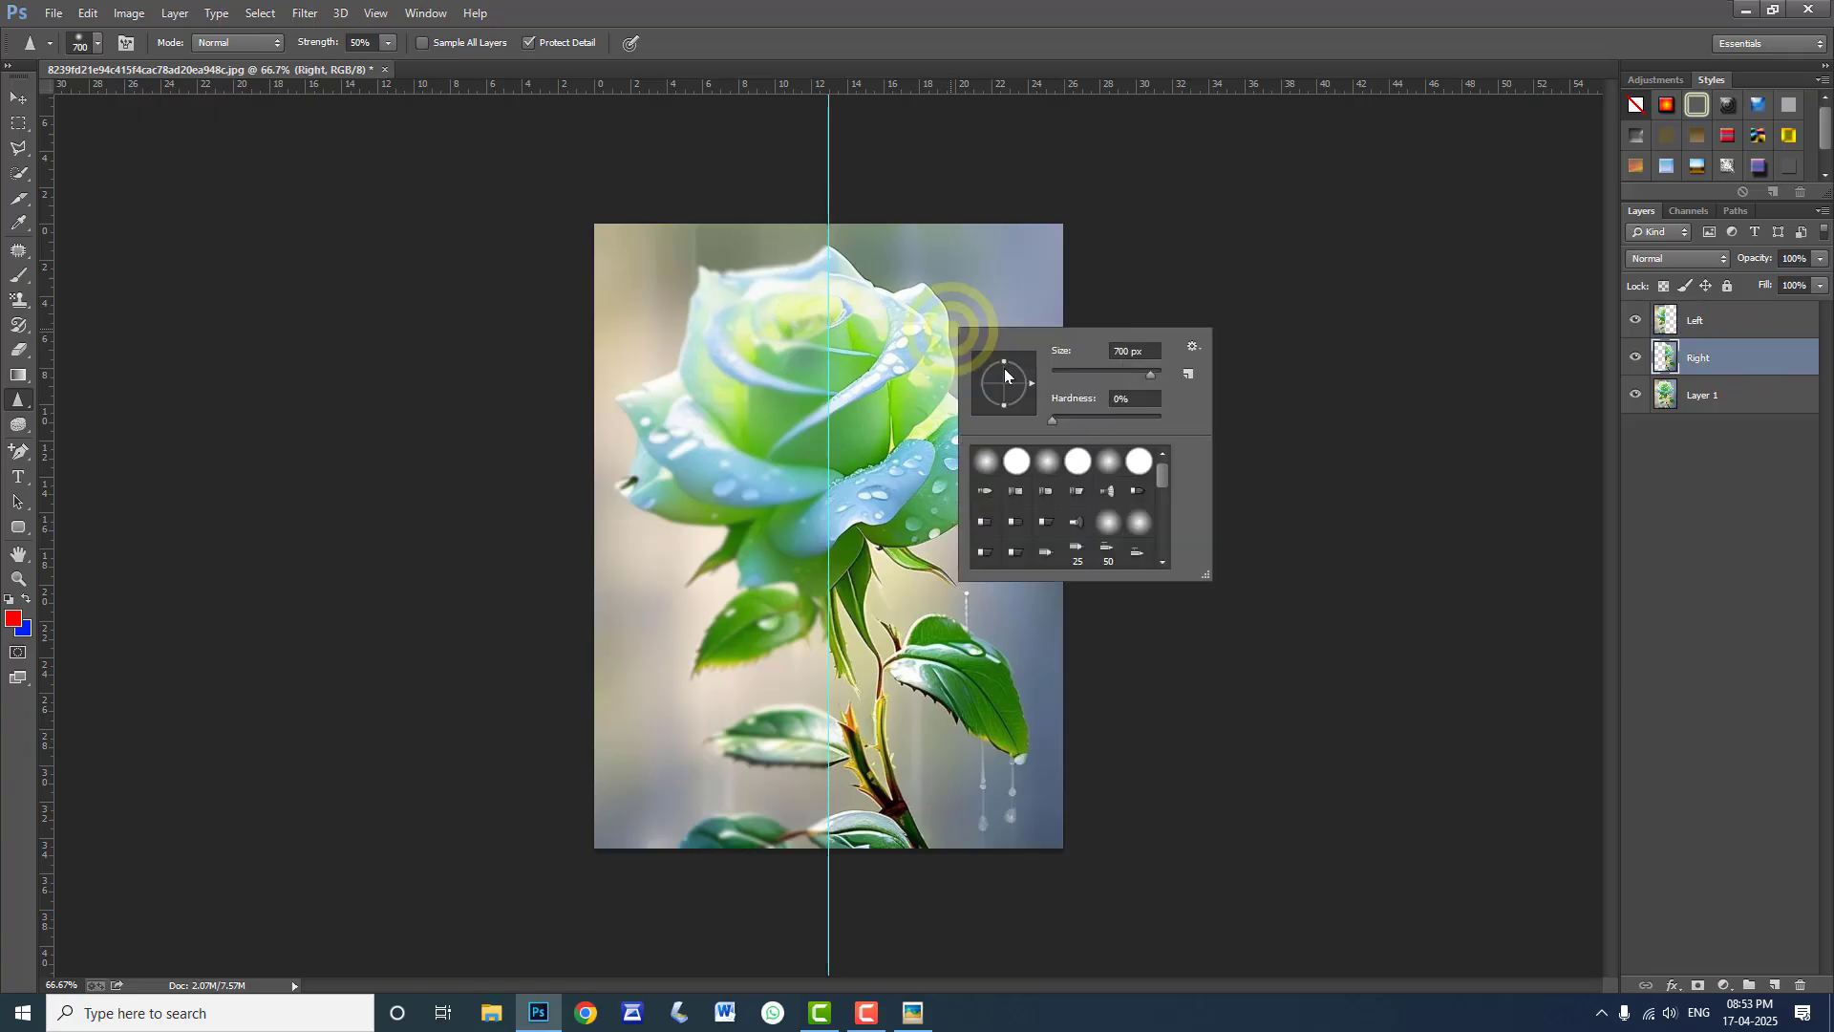
{"action": "mouse_move", "coordinate": [1149, 374]}
{"action": "left_mouse_down"}
{"action": "mouse_move", "coordinate": [1088, 424]}
{"action": "mouse_move", "coordinate": [1183, 428]}
{"action": "left_mouse_up"}
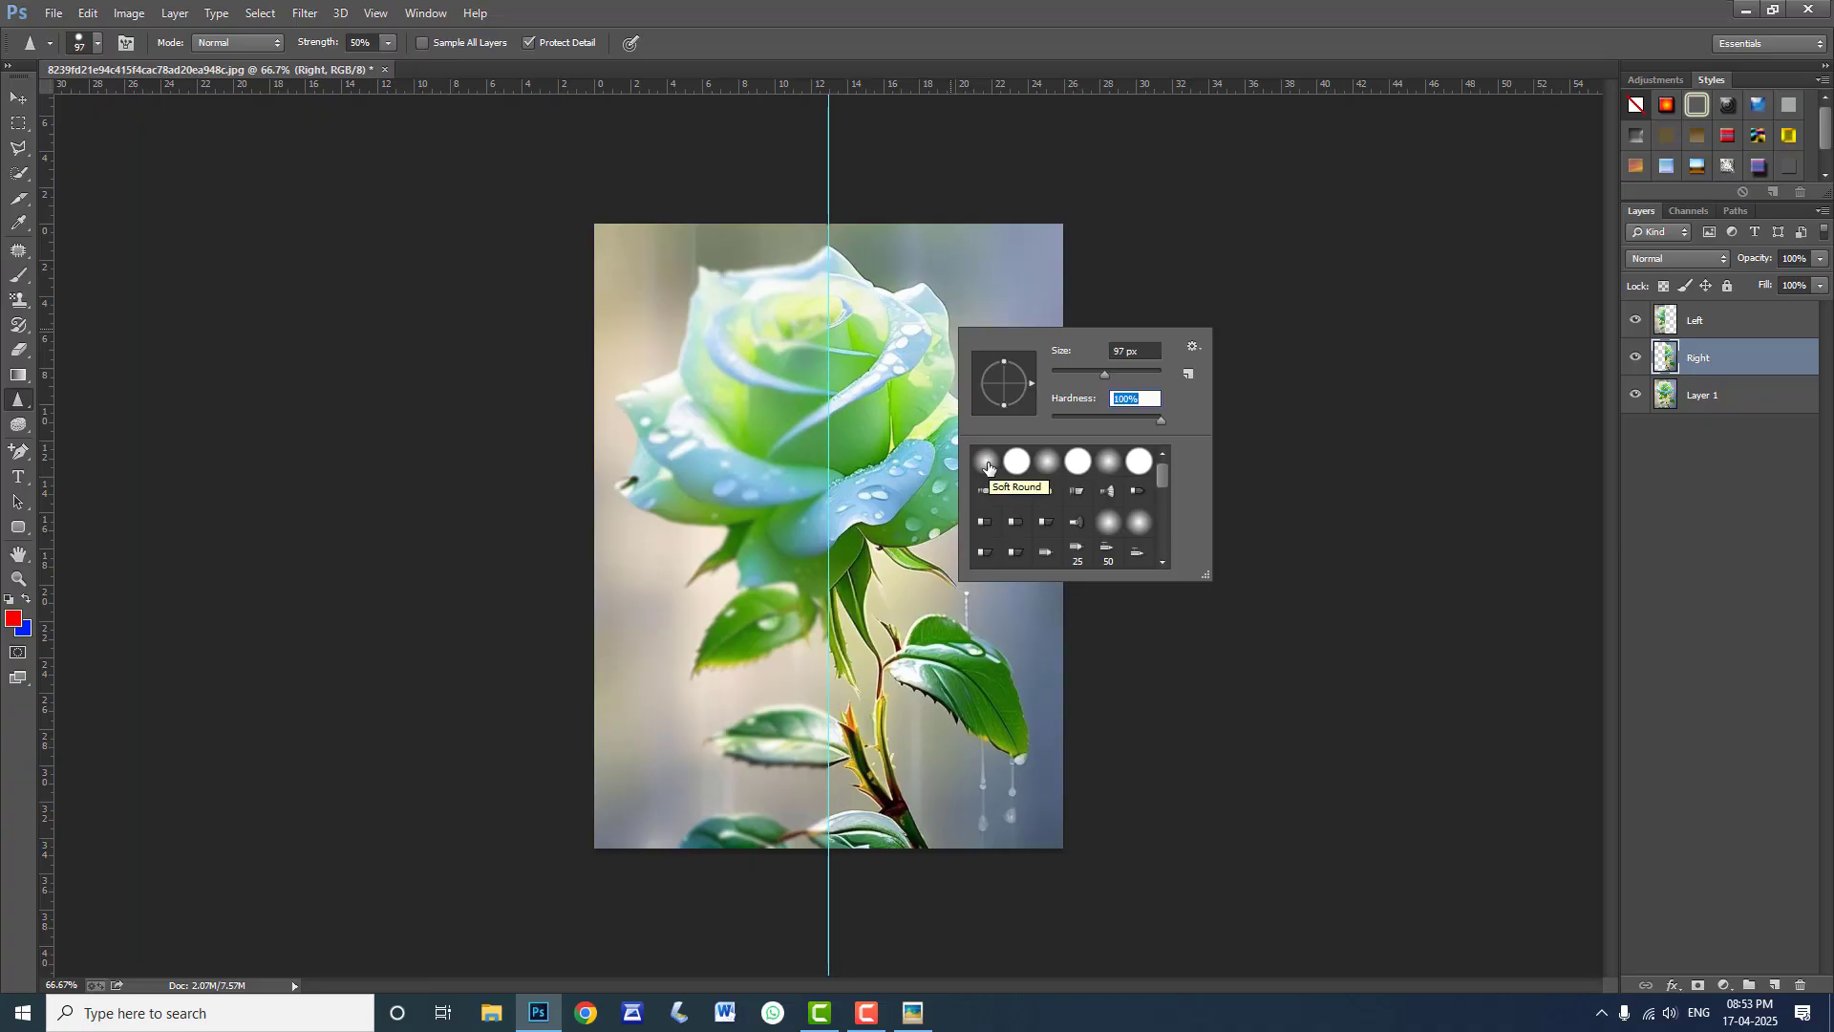
{"action": "left_click", "coordinate": [989, 466]}
{"action": "left_click_drag", "start_coordinate": [1105, 376], "coordinate": [1128, 376]}
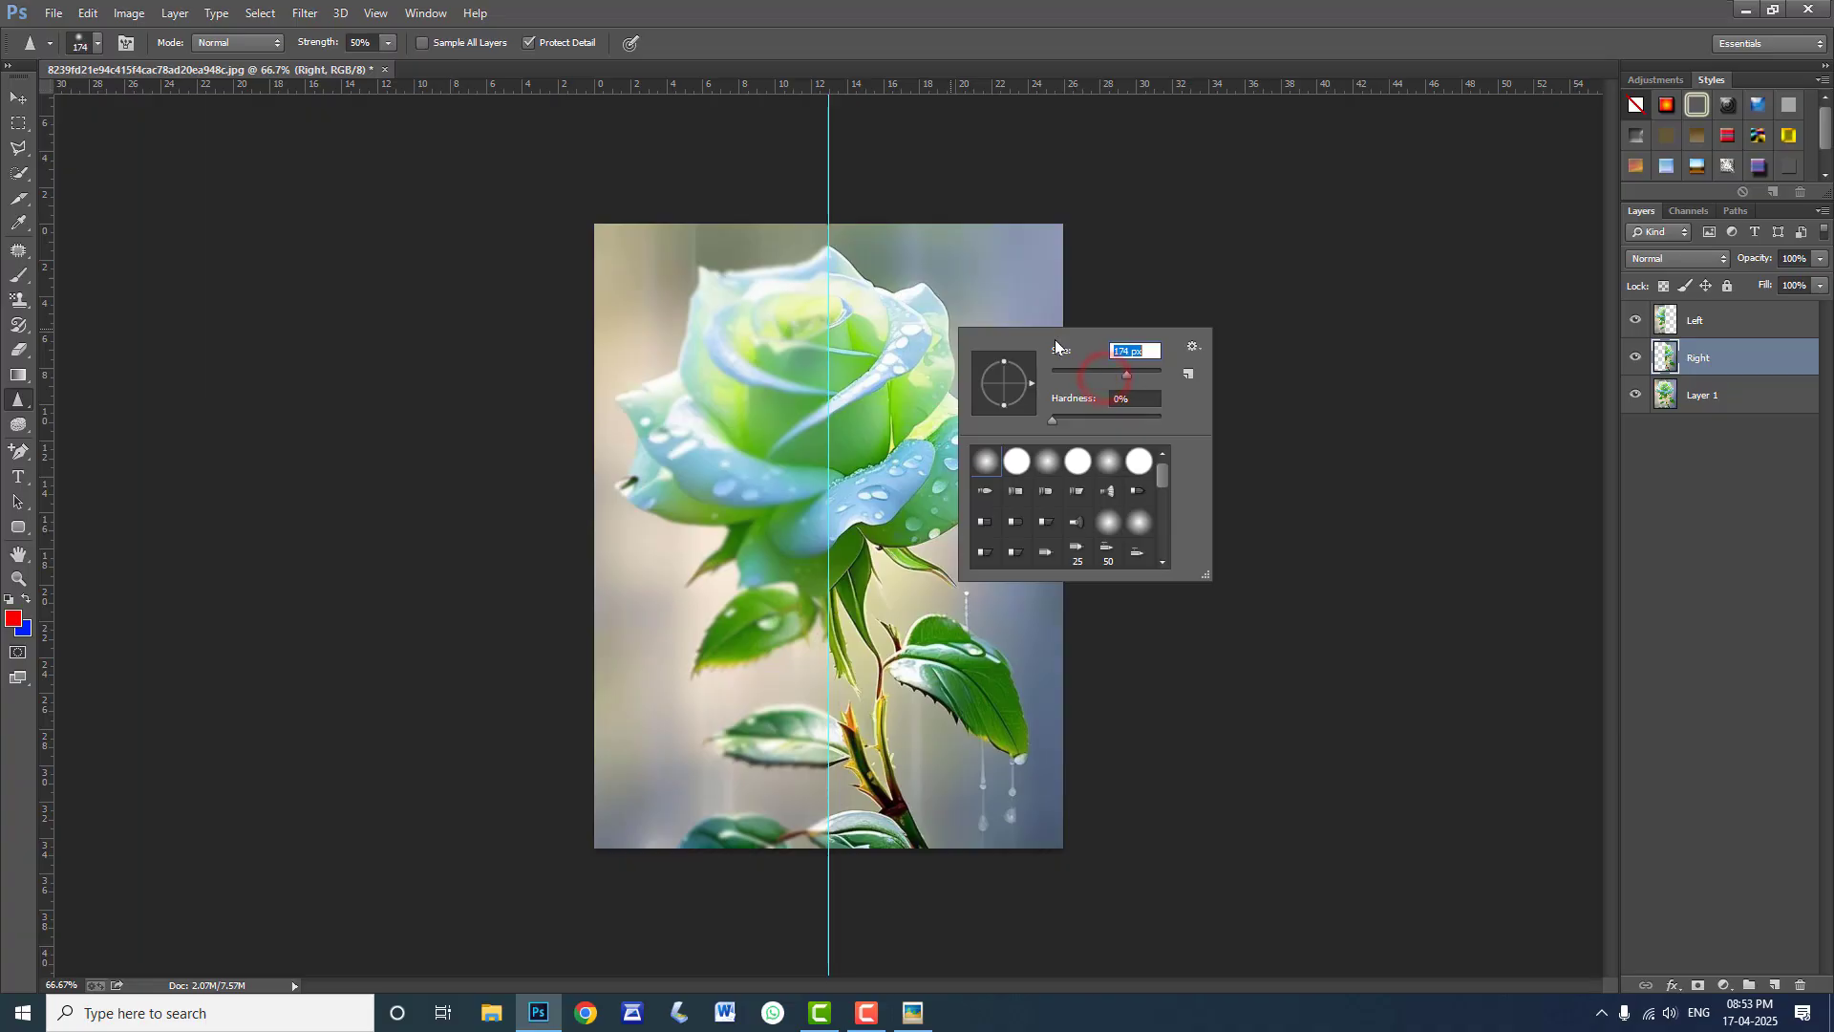
{"action": "left_click", "coordinate": [1161, 13]}
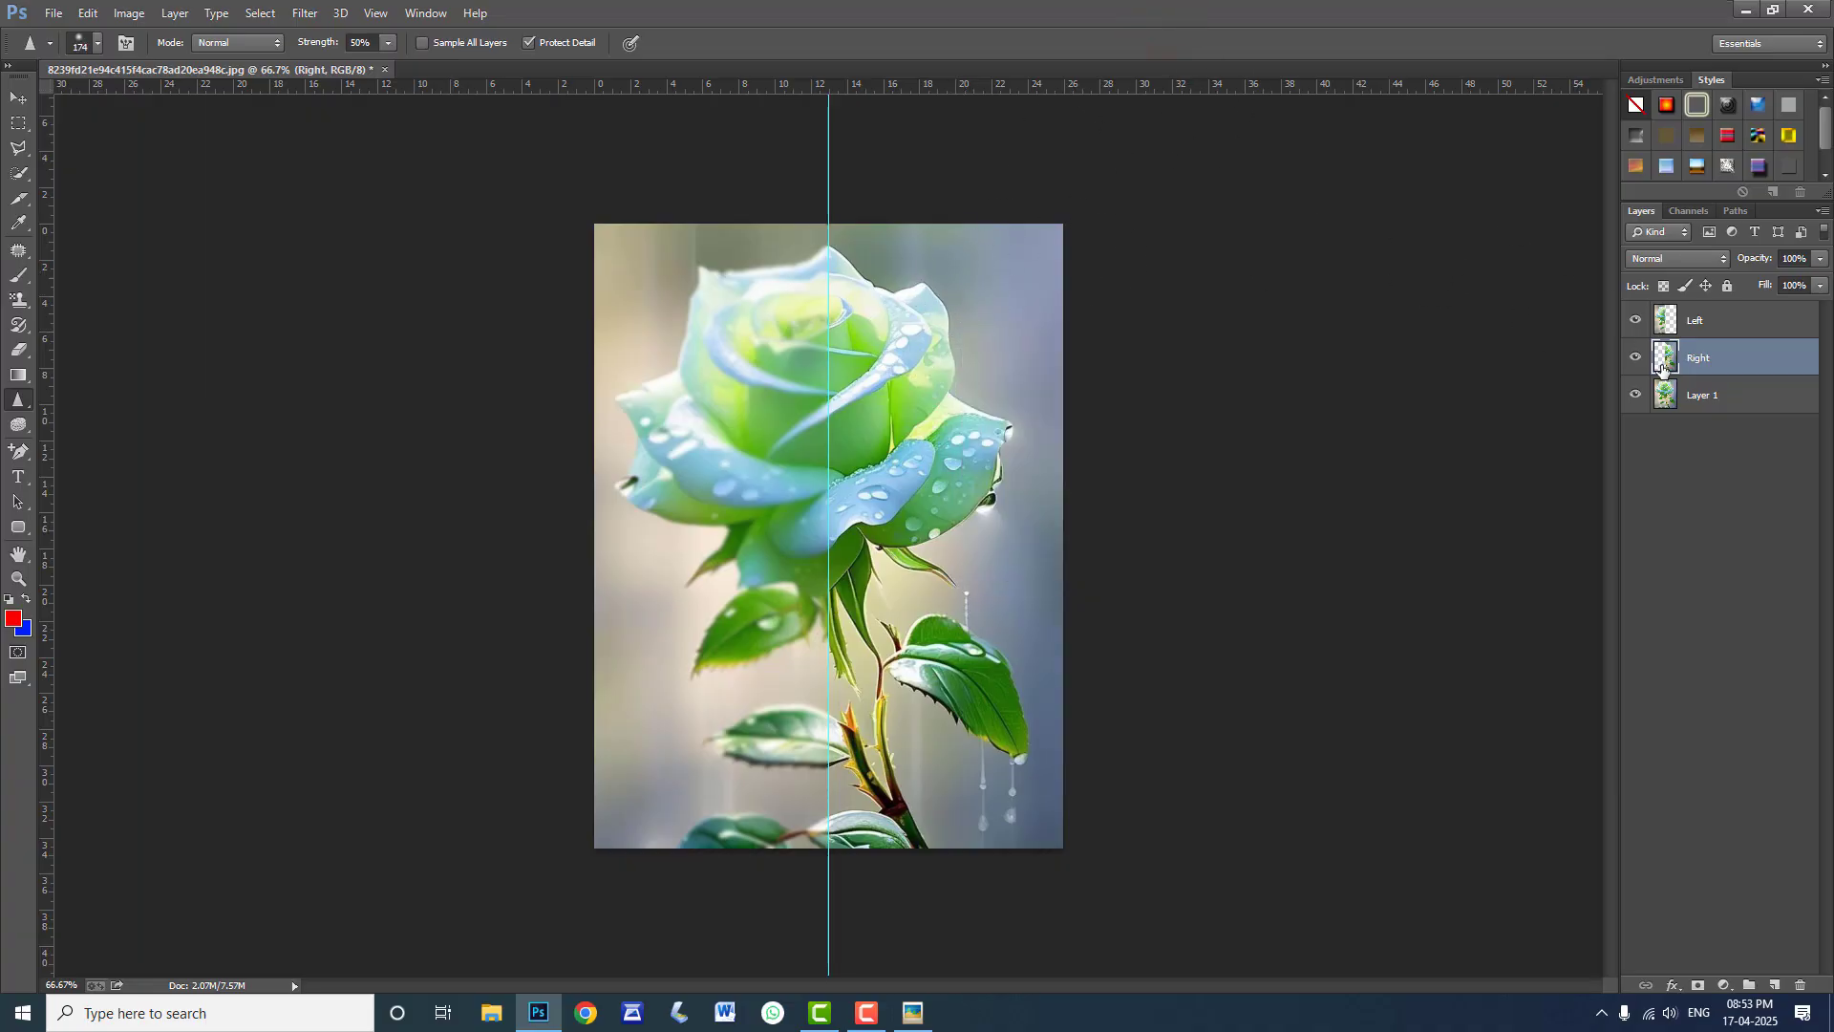
Sharpen the right half of the rose on the Right layer, comparing the effect by hiding and showing that layer
{"action": "mouse_move", "coordinate": [851, 229]}
{"action": "left_mouse_down"}
{"action": "mouse_move", "coordinate": [860, 891]}
{"action": "mouse_move", "coordinate": [896, 732]}
{"action": "mouse_move", "coordinate": [928, 227]}
{"action": "mouse_move", "coordinate": [966, 409]}
{"action": "mouse_move", "coordinate": [953, 762]}
{"action": "mouse_move", "coordinate": [986, 863]}
{"action": "mouse_move", "coordinate": [1035, 661]}
{"action": "mouse_move", "coordinate": [1051, 455]}
{"action": "mouse_move", "coordinate": [1029, 240]}
{"action": "mouse_move", "coordinate": [855, 239]}
{"action": "mouse_move", "coordinate": [909, 882]}
{"action": "mouse_move", "coordinate": [941, 861]}
{"action": "mouse_move", "coordinate": [903, 274]}
{"action": "mouse_move", "coordinate": [957, 190]}
{"action": "mouse_move", "coordinate": [1015, 400]}
{"action": "mouse_move", "coordinate": [1029, 844]}
{"action": "mouse_move", "coordinate": [1058, 828]}
{"action": "mouse_move", "coordinate": [1031, 232]}
{"action": "mouse_move", "coordinate": [991, 199]}
{"action": "left_mouse_up"}
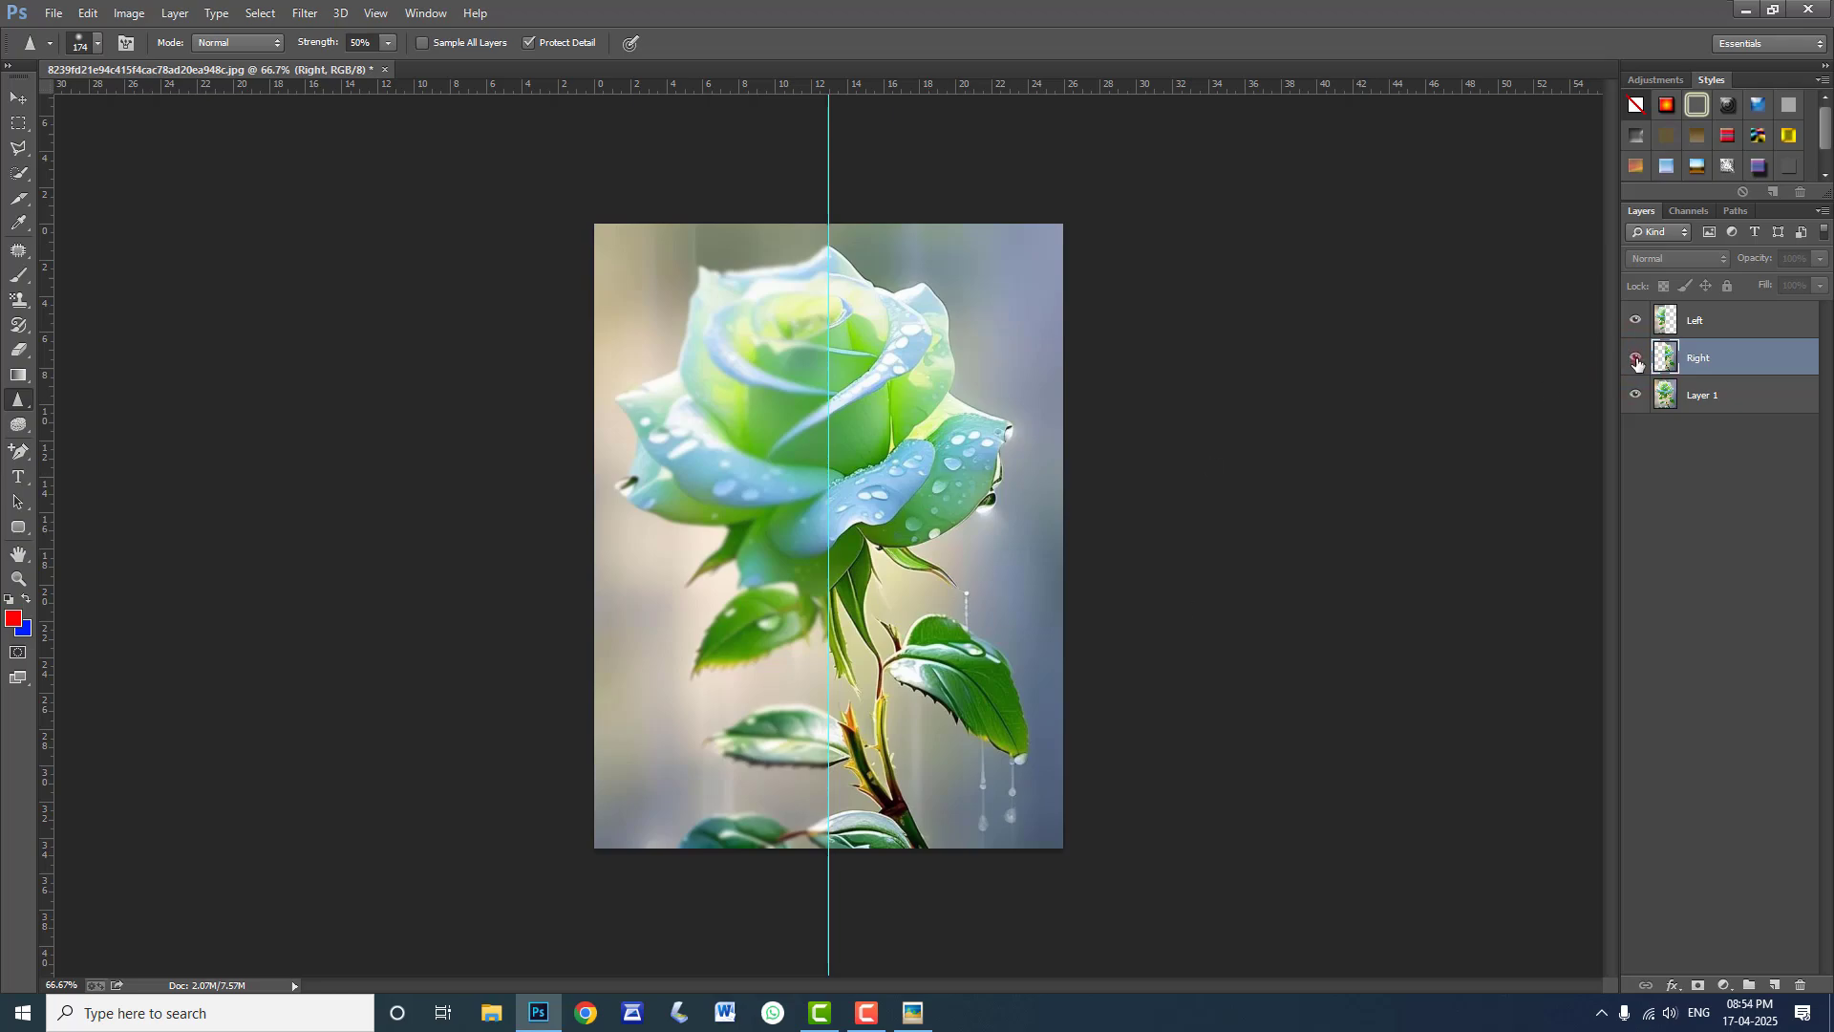
{"action": "left_click", "coordinate": [1636, 360]}
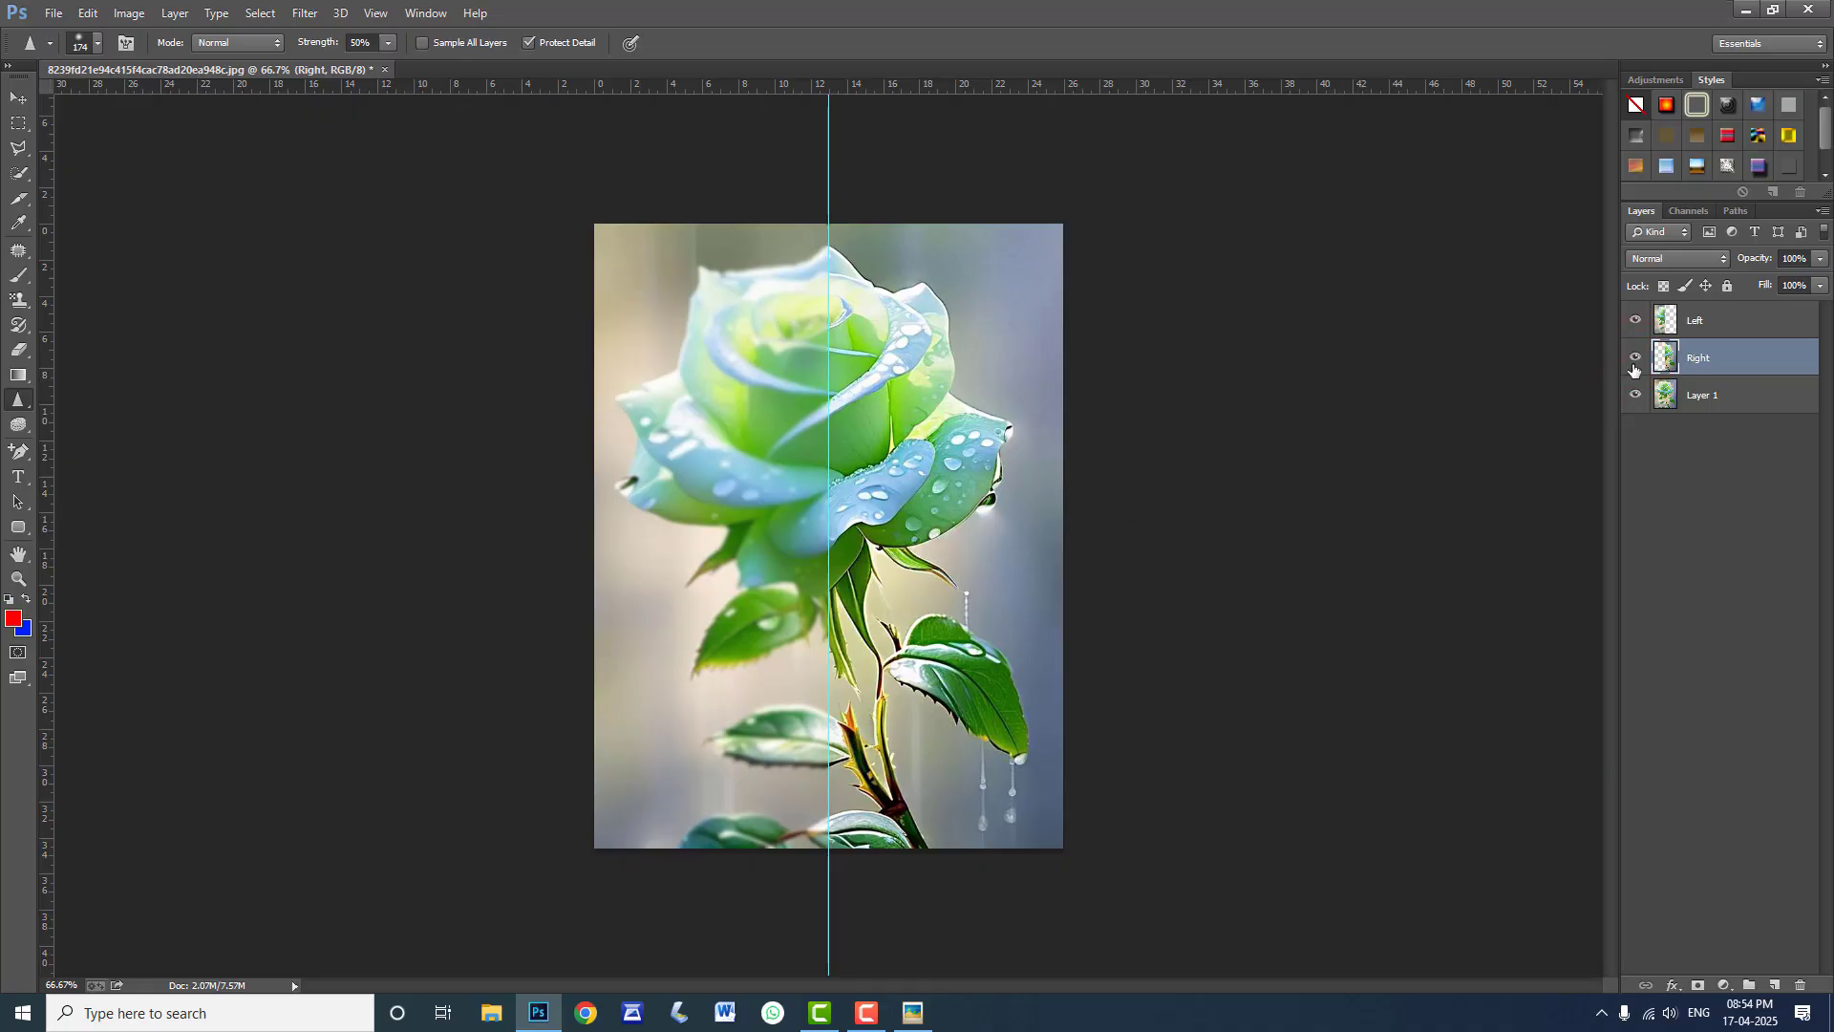
Hide and show the Right layer to compare the sharpened half with the original
{"action": "left_click", "coordinate": [1636, 361]}
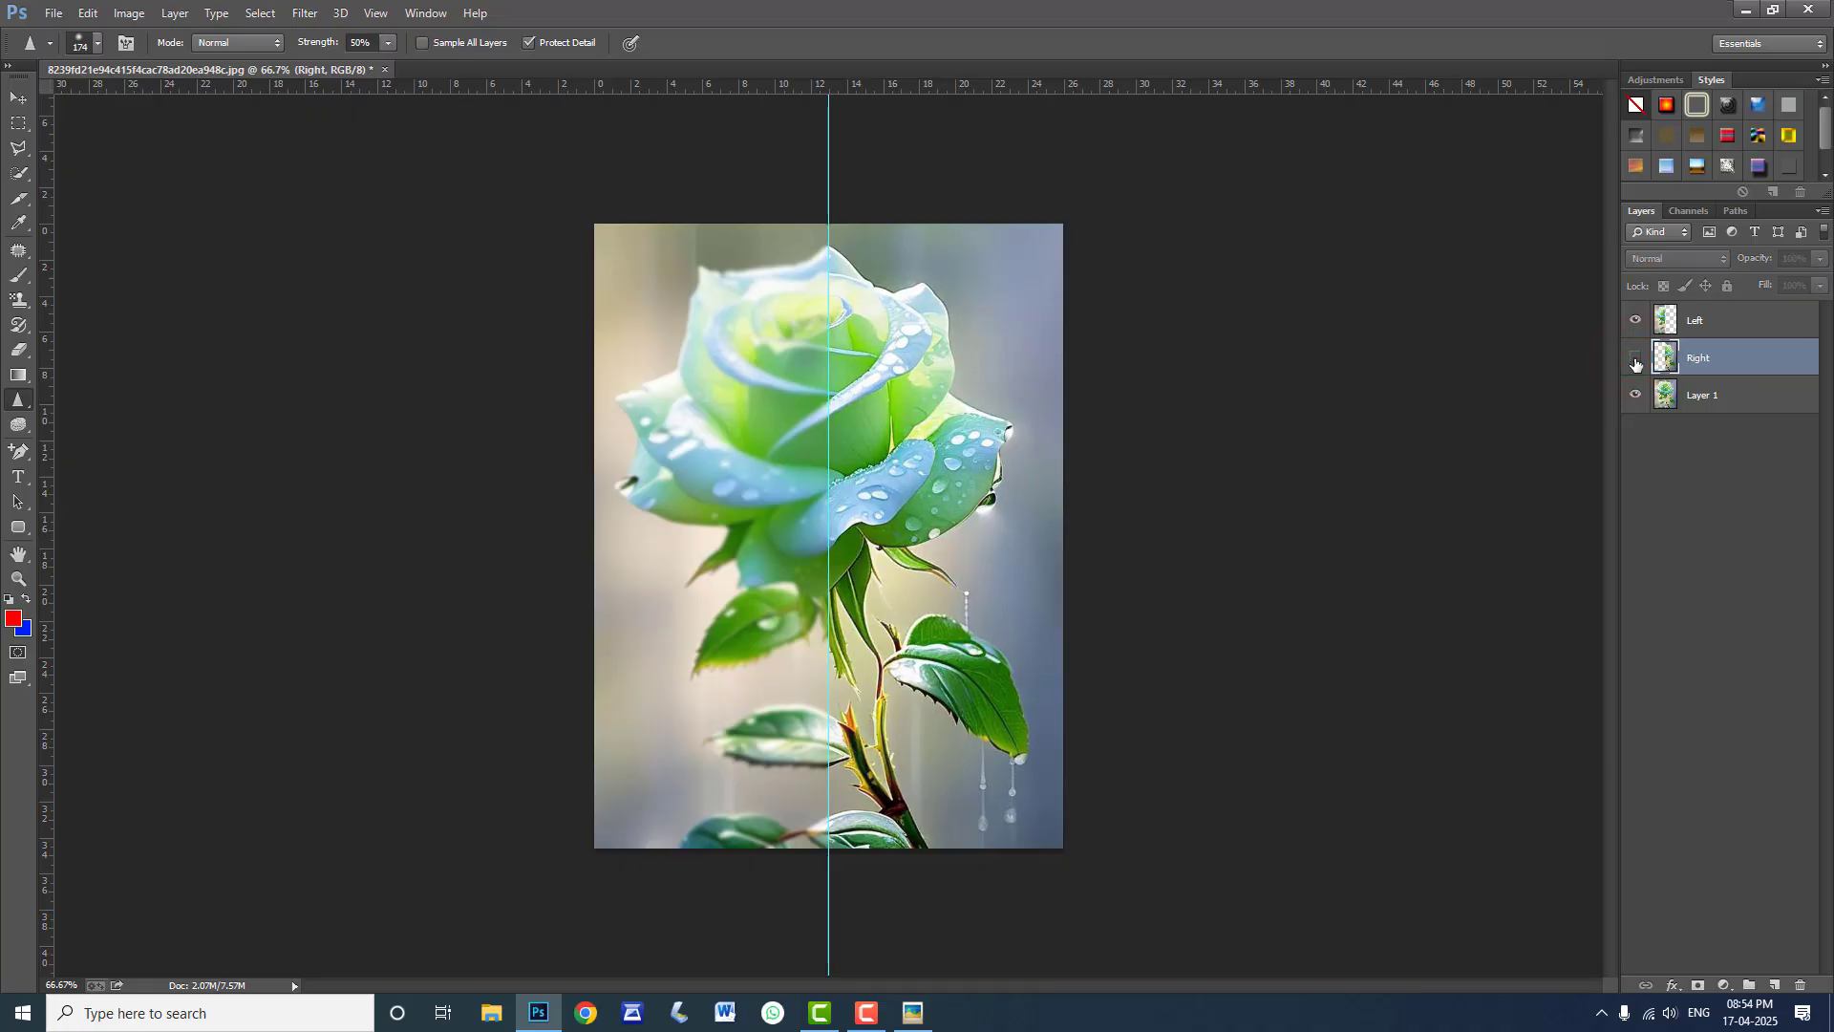
{"action": "left_click", "coordinate": [1637, 360]}
{"action": "left_click", "coordinate": [1637, 360]}
{"action": "left_click", "coordinate": [1636, 360]}
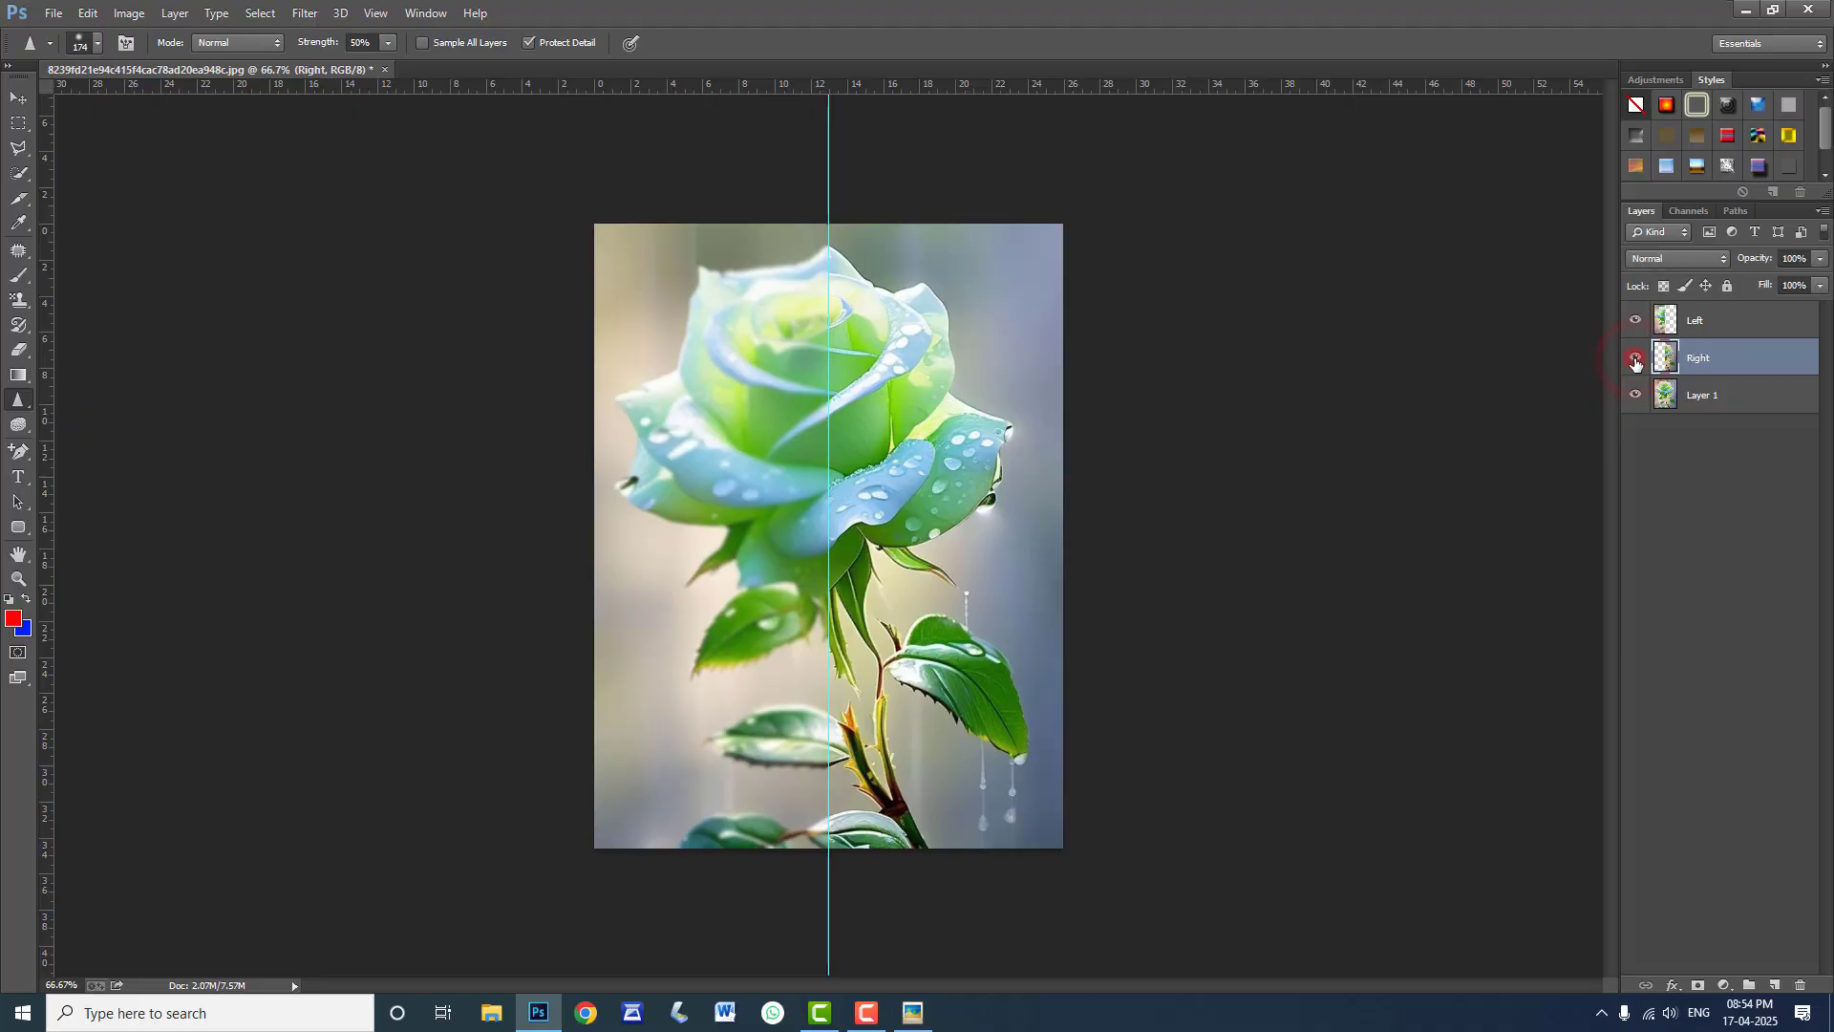
Set up the Smudge Tool for the Left layer with the 59 px textured brush
{"action": "left_click", "coordinate": [1703, 325]}
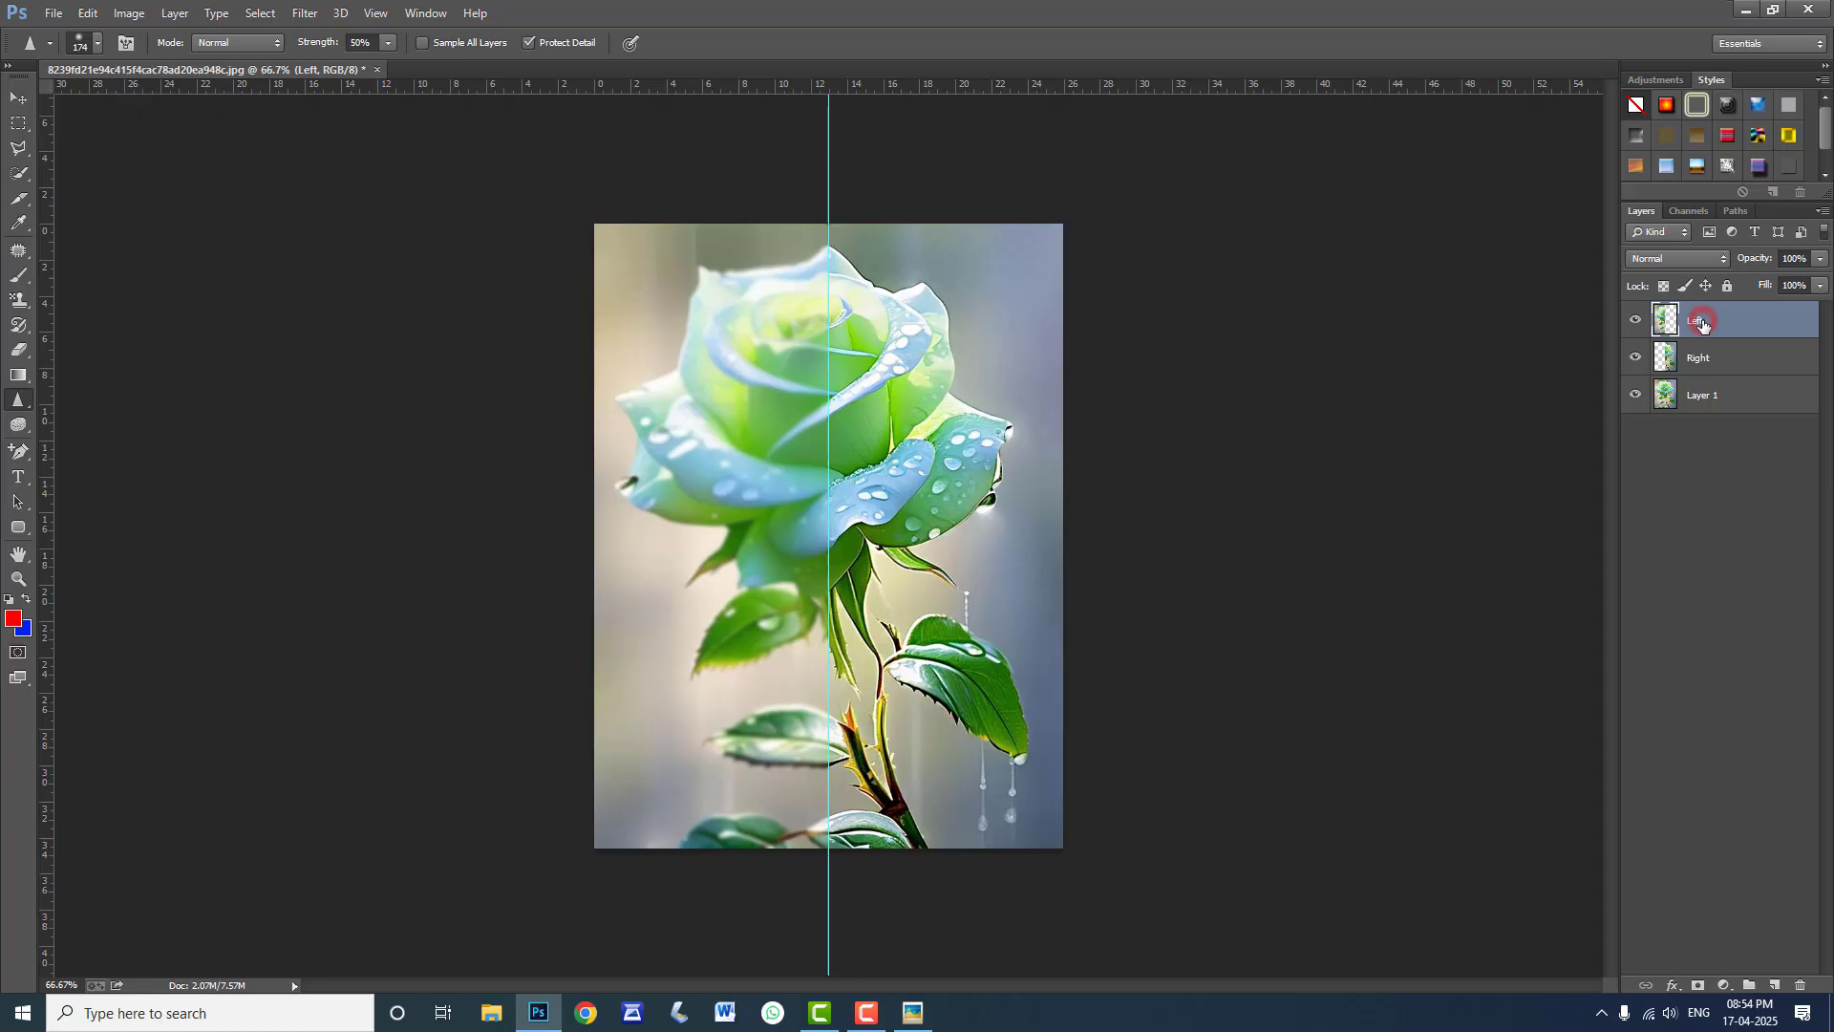
{"action": "left_click", "coordinate": [20, 401]}
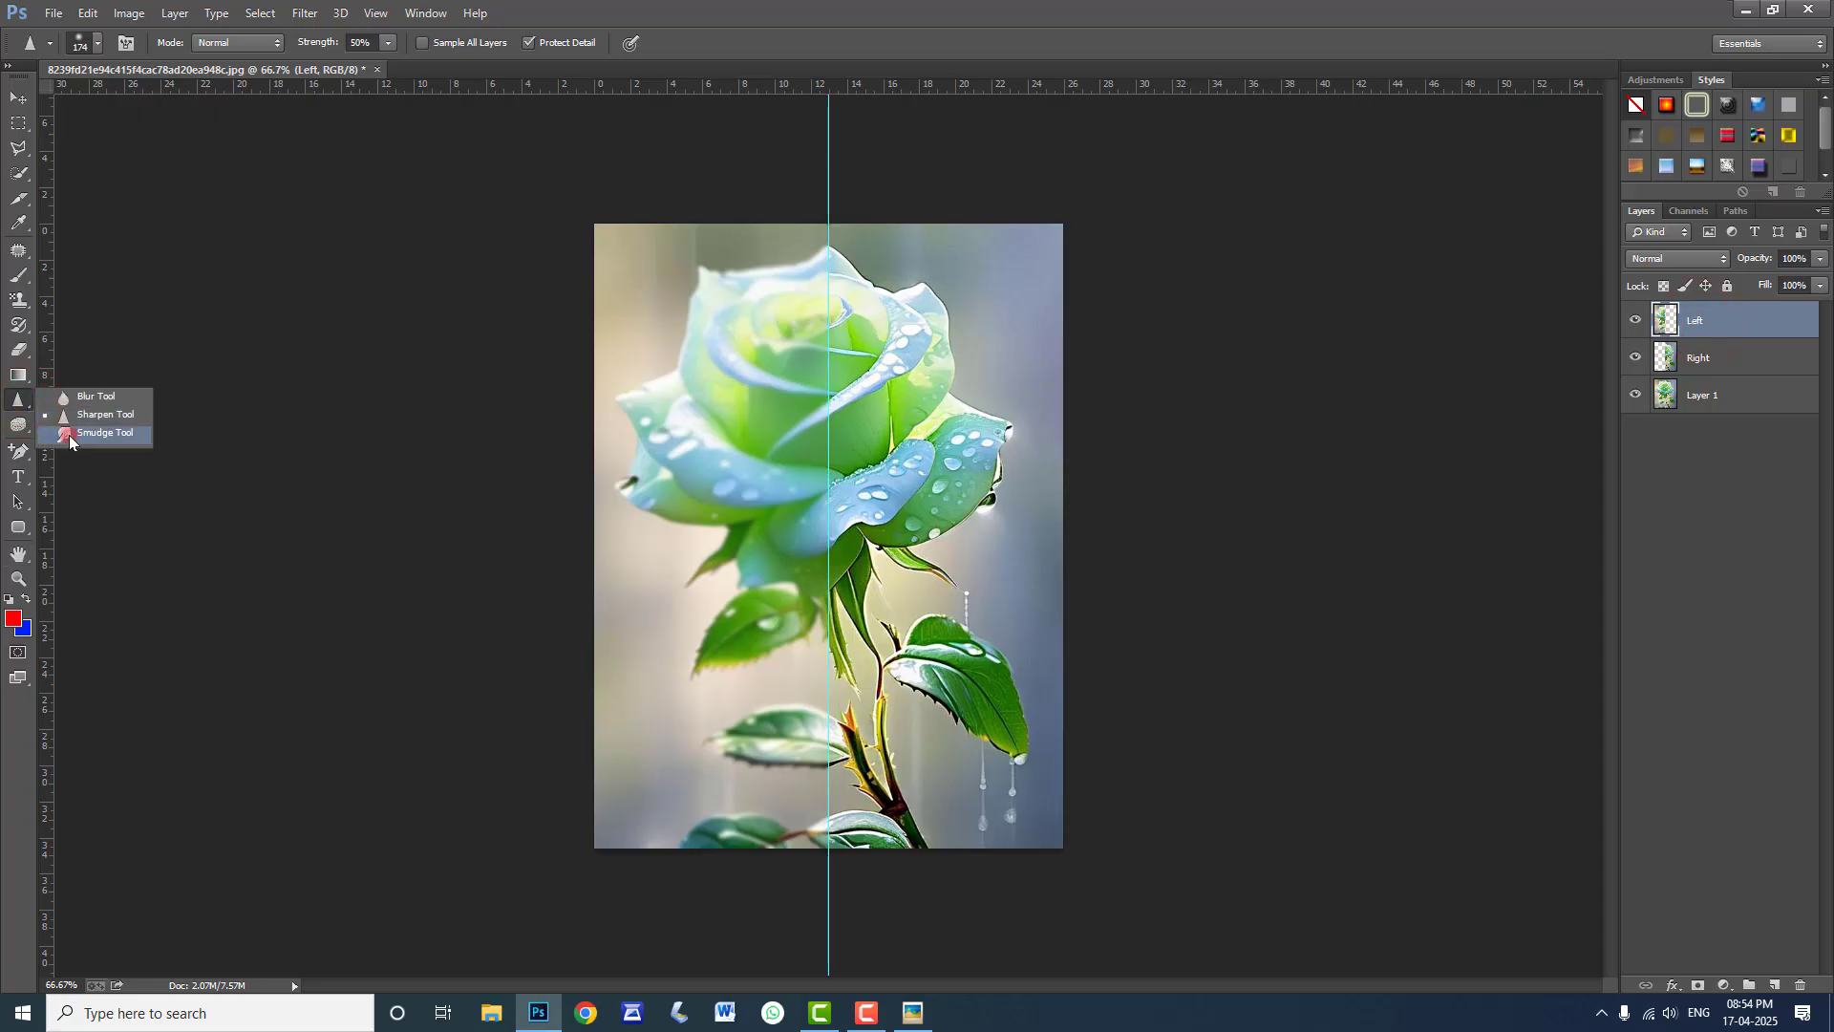
{"action": "left_click", "coordinate": [68, 434]}
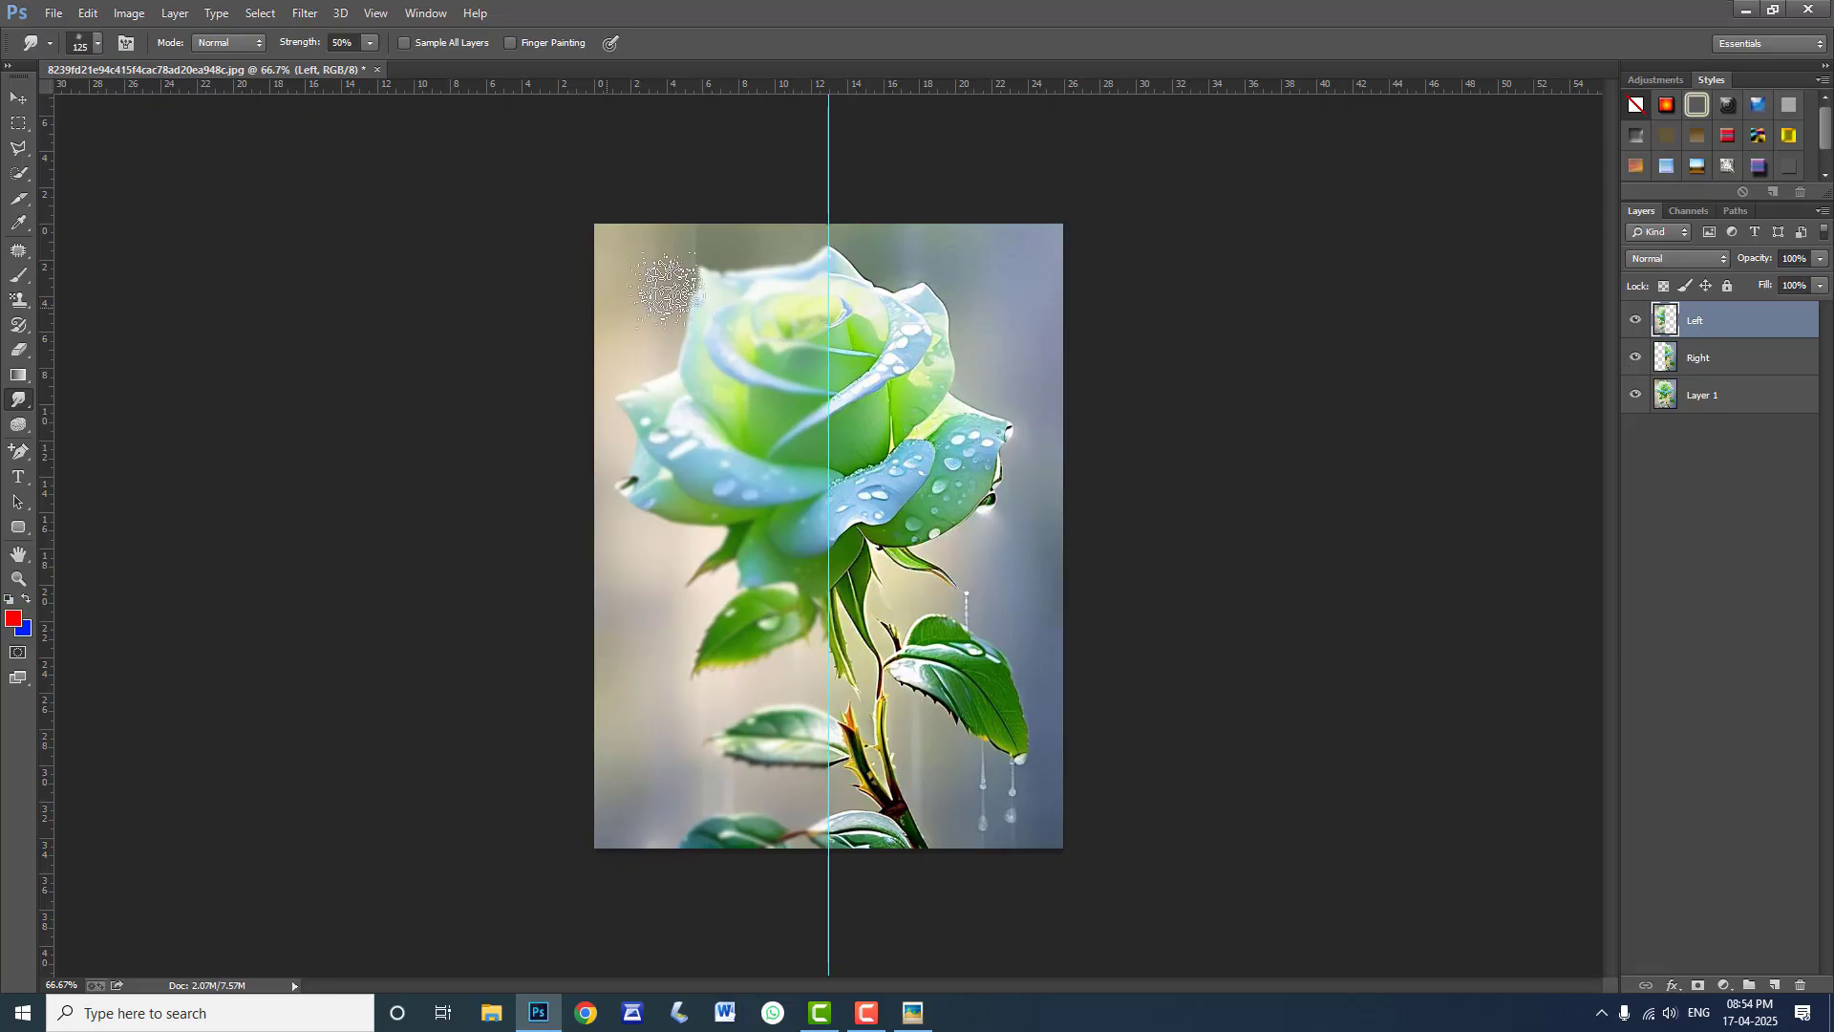
{"action": "right_click", "coordinate": [738, 359]}
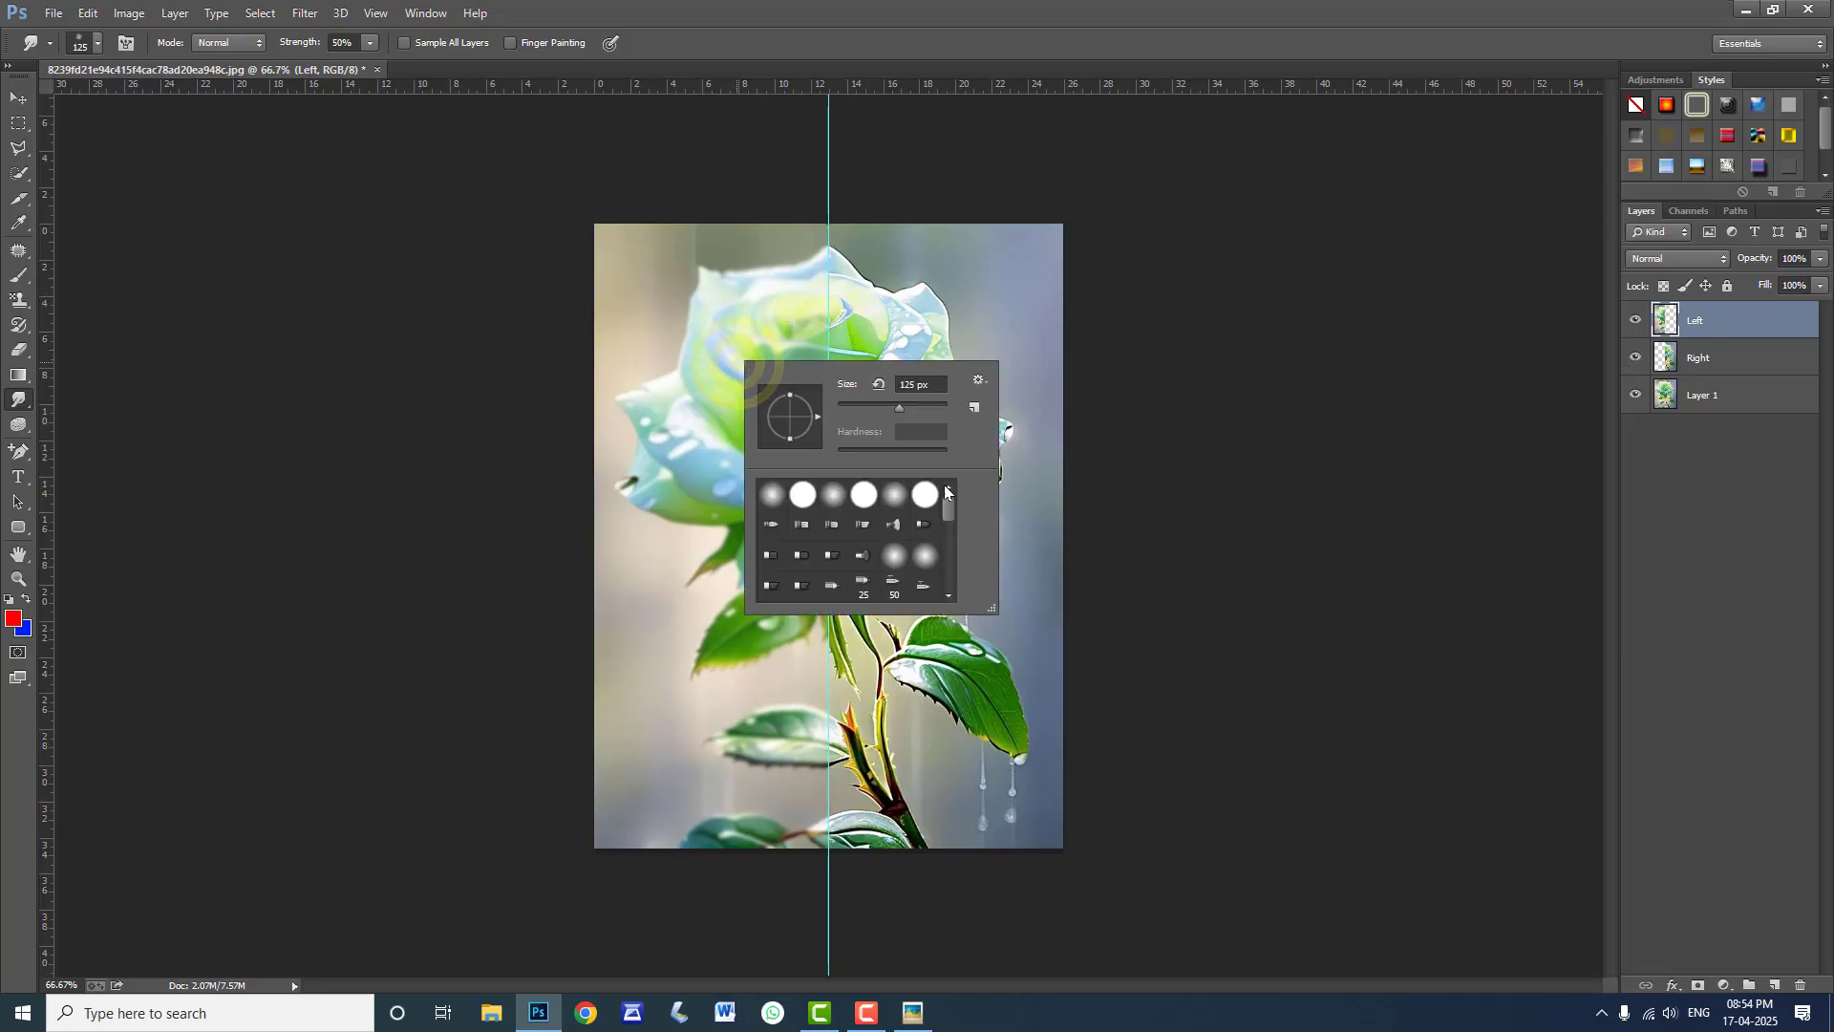
{"action": "mouse_move", "coordinate": [993, 610]}
{"action": "left_mouse_down"}
{"action": "mouse_move", "coordinate": [1293, 762]}
{"action": "mouse_move", "coordinate": [1368, 770]}
{"action": "left_mouse_up"}
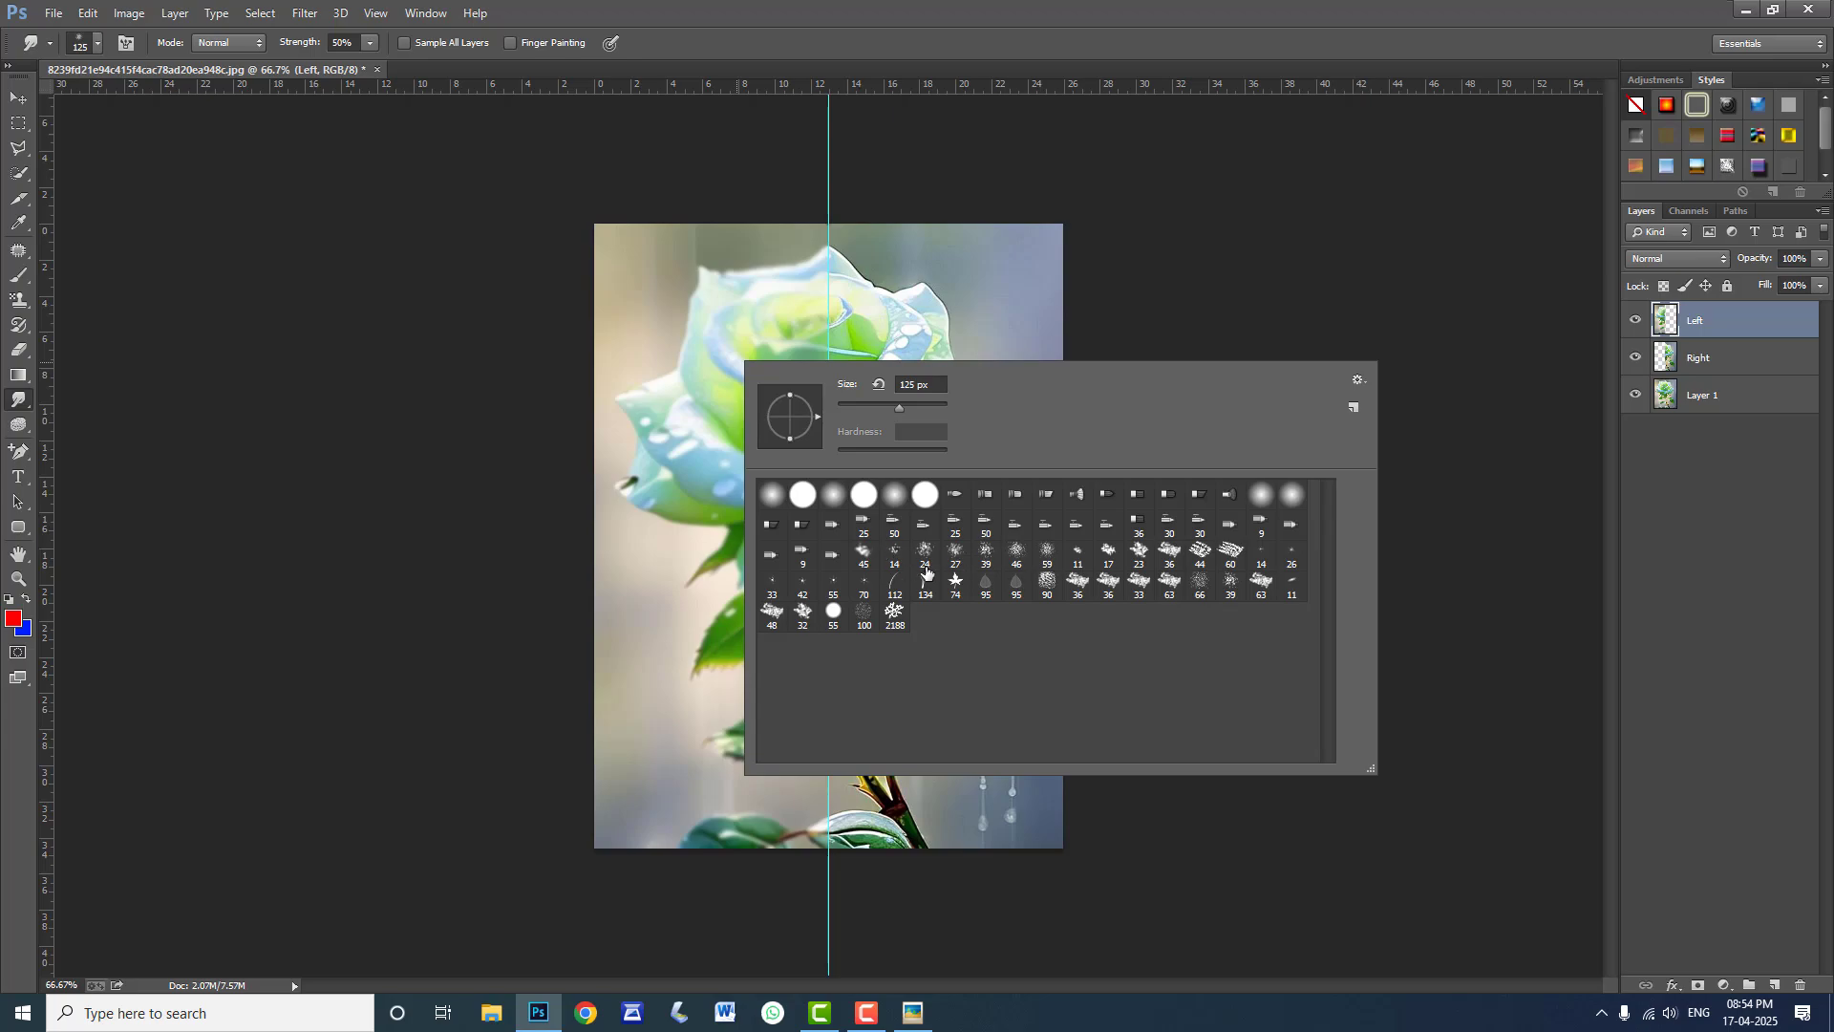
{"action": "left_click", "coordinate": [1048, 555]}
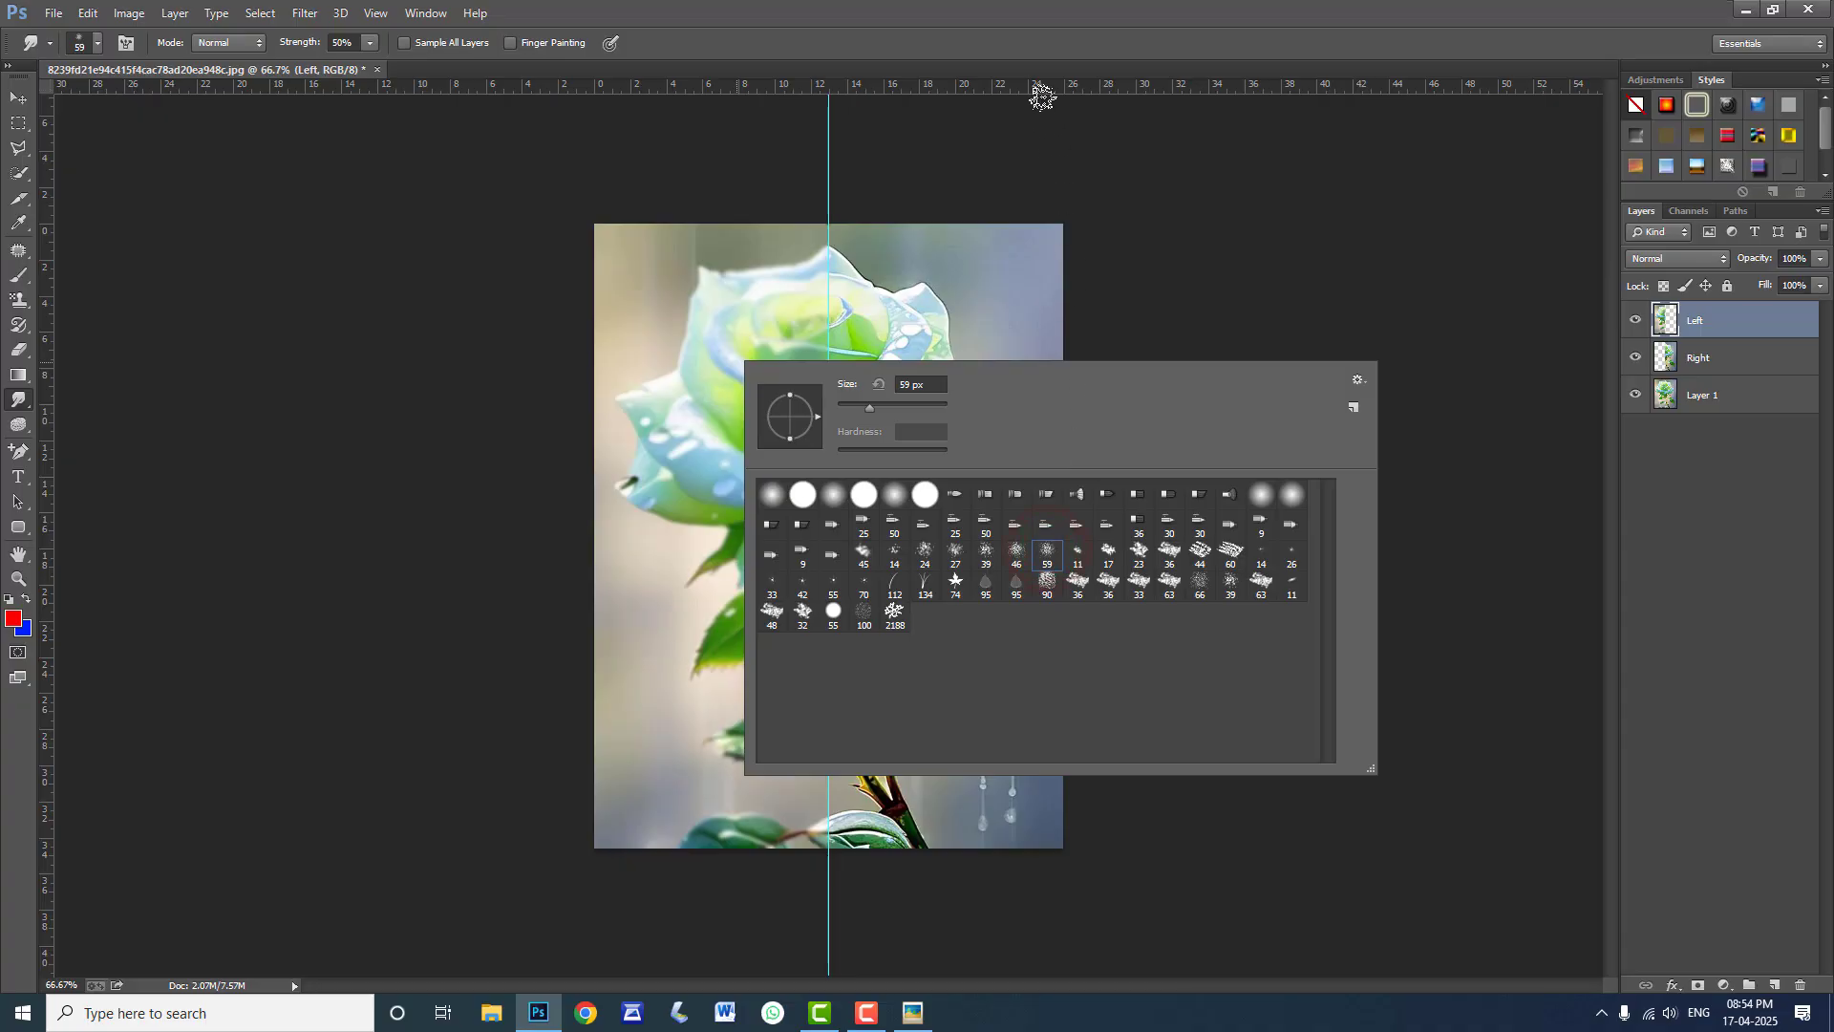
{"action": "left_click", "coordinate": [1033, 17]}
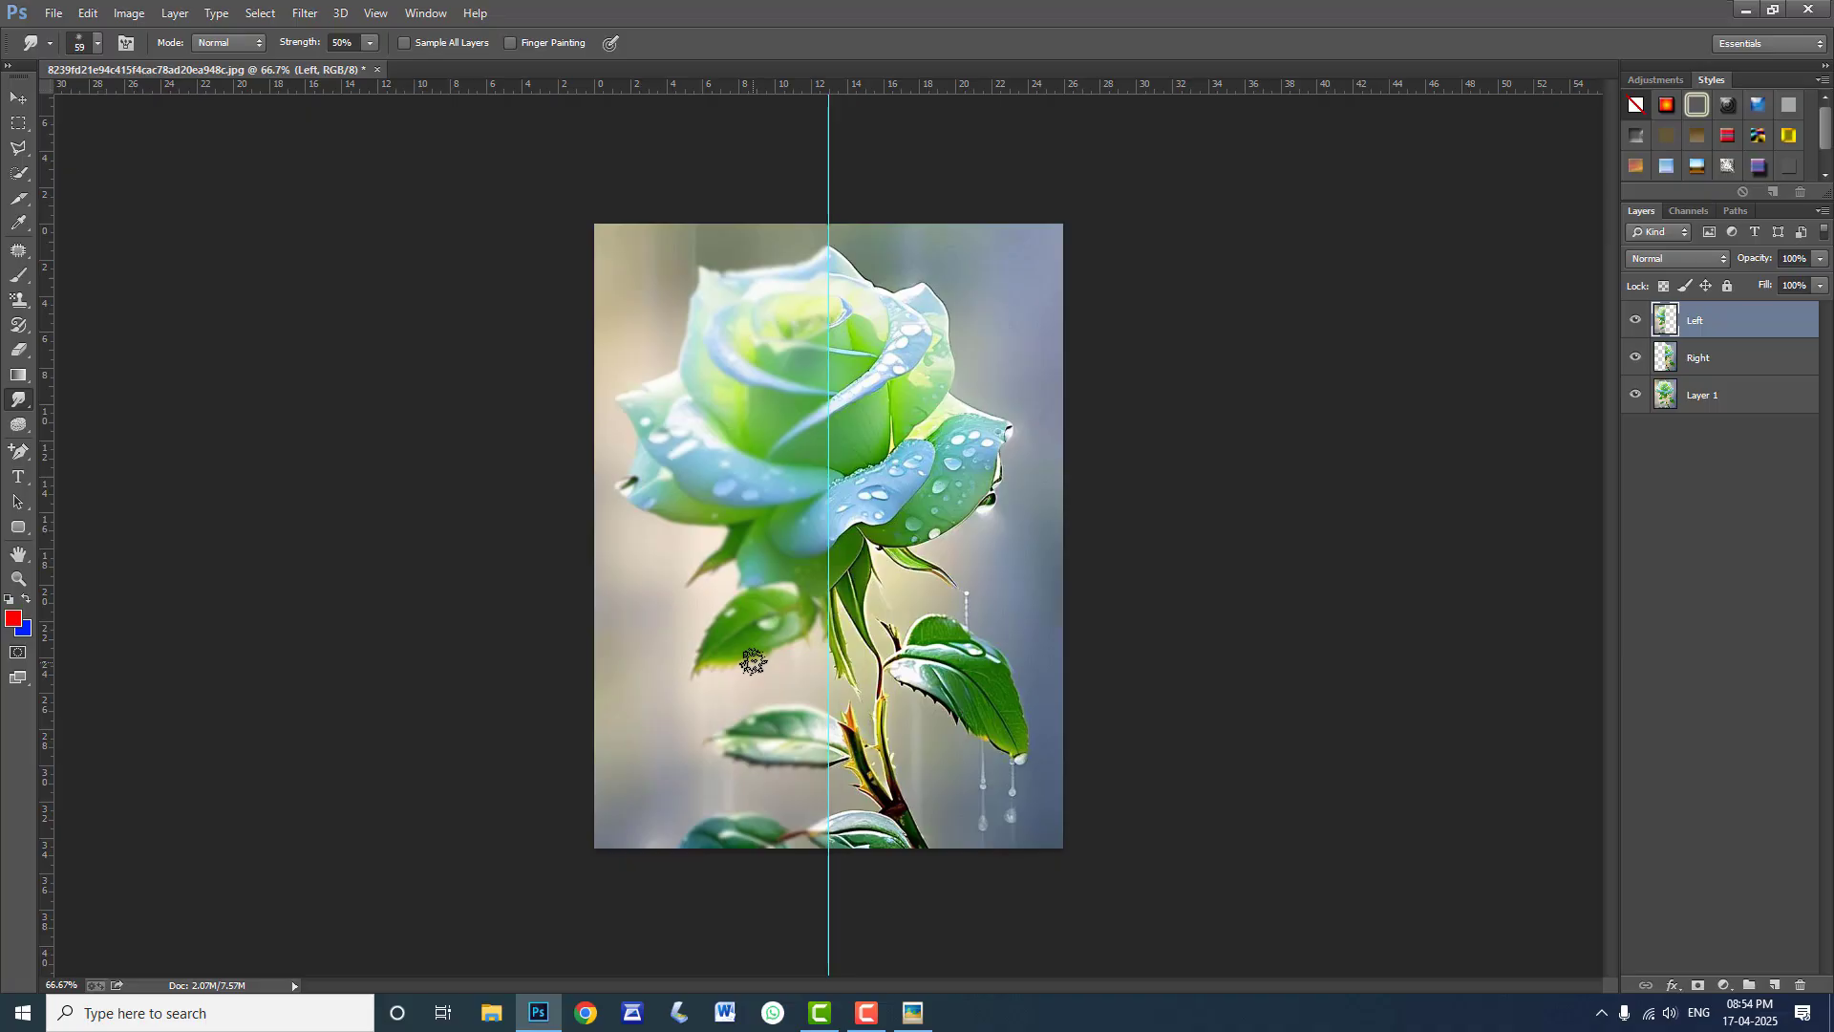
Smudge the lower edge of the upper leaf on the Left layer outward into the background
{"action": "mouse_move", "coordinate": [753, 662]}
{"action": "left_mouse_down"}
{"action": "mouse_move", "coordinate": [770, 683]}
{"action": "mouse_move", "coordinate": [780, 649]}
{"action": "left_mouse_up"}
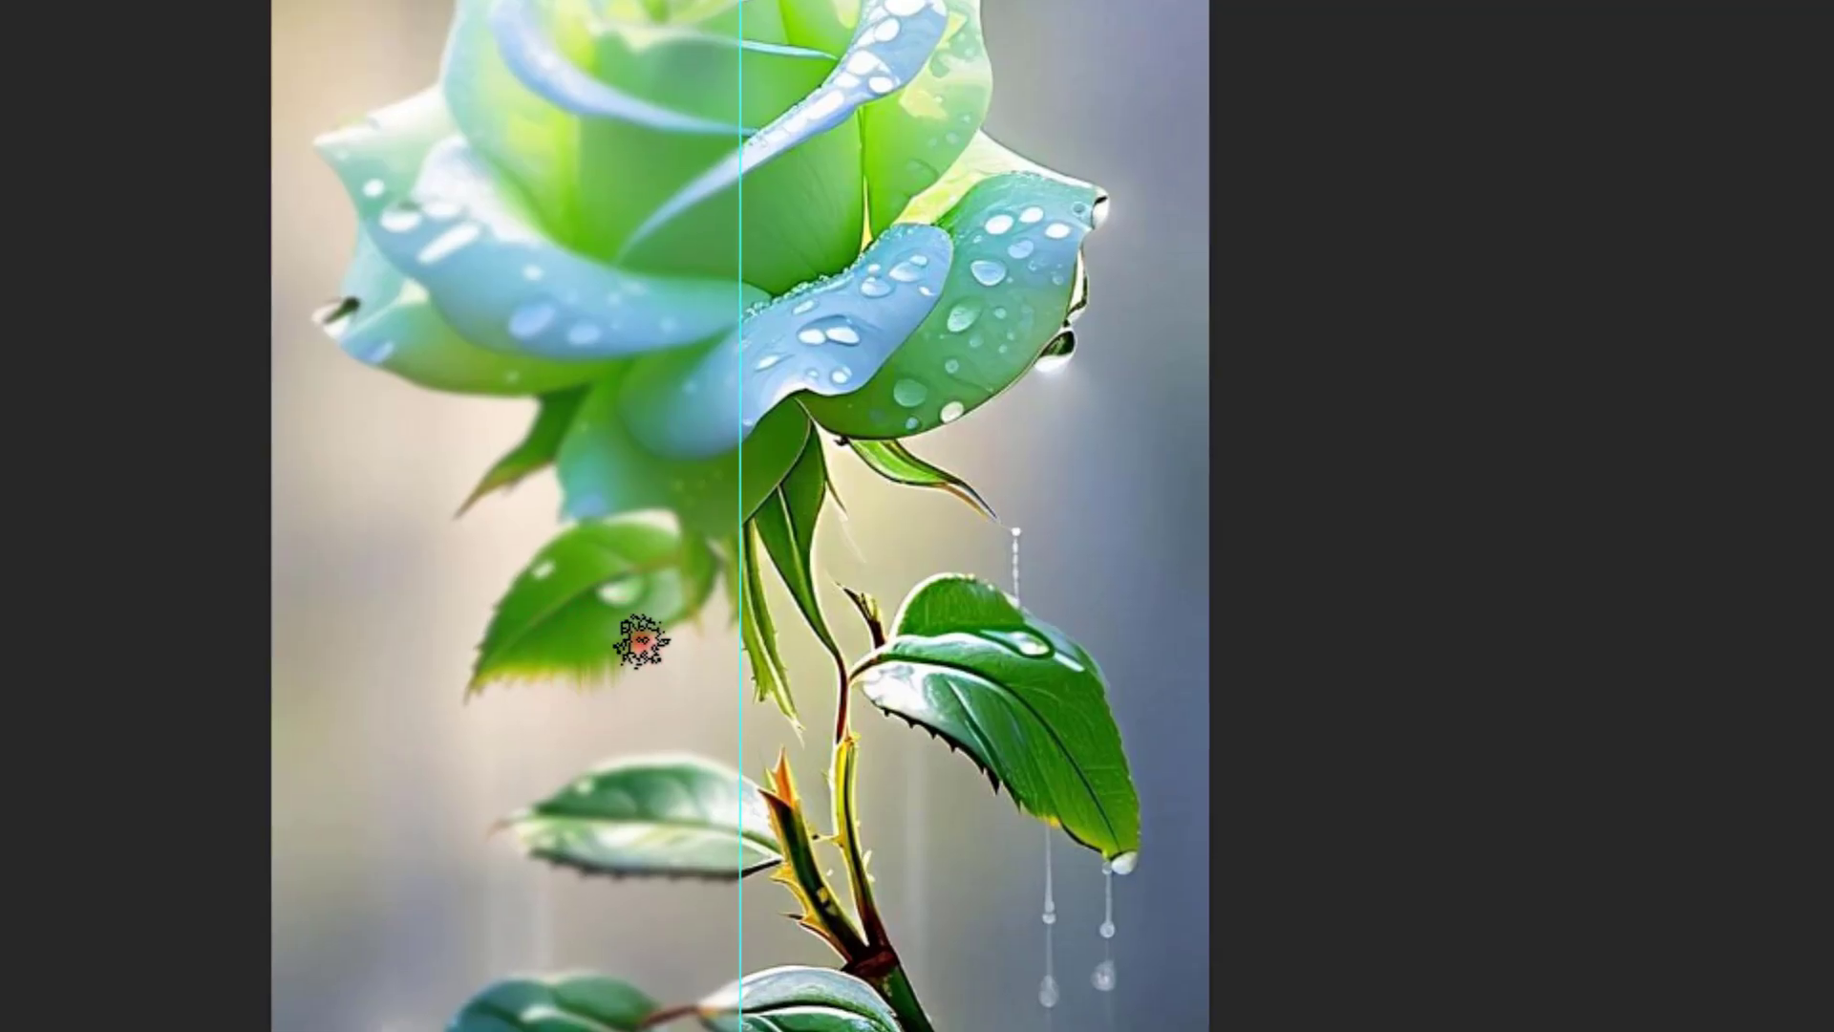
{"action": "left_click_drag", "start_coordinate": [642, 641], "coordinate": [643, 696]}
{"action": "left_click_drag", "start_coordinate": [661, 634], "coordinate": [671, 689]}
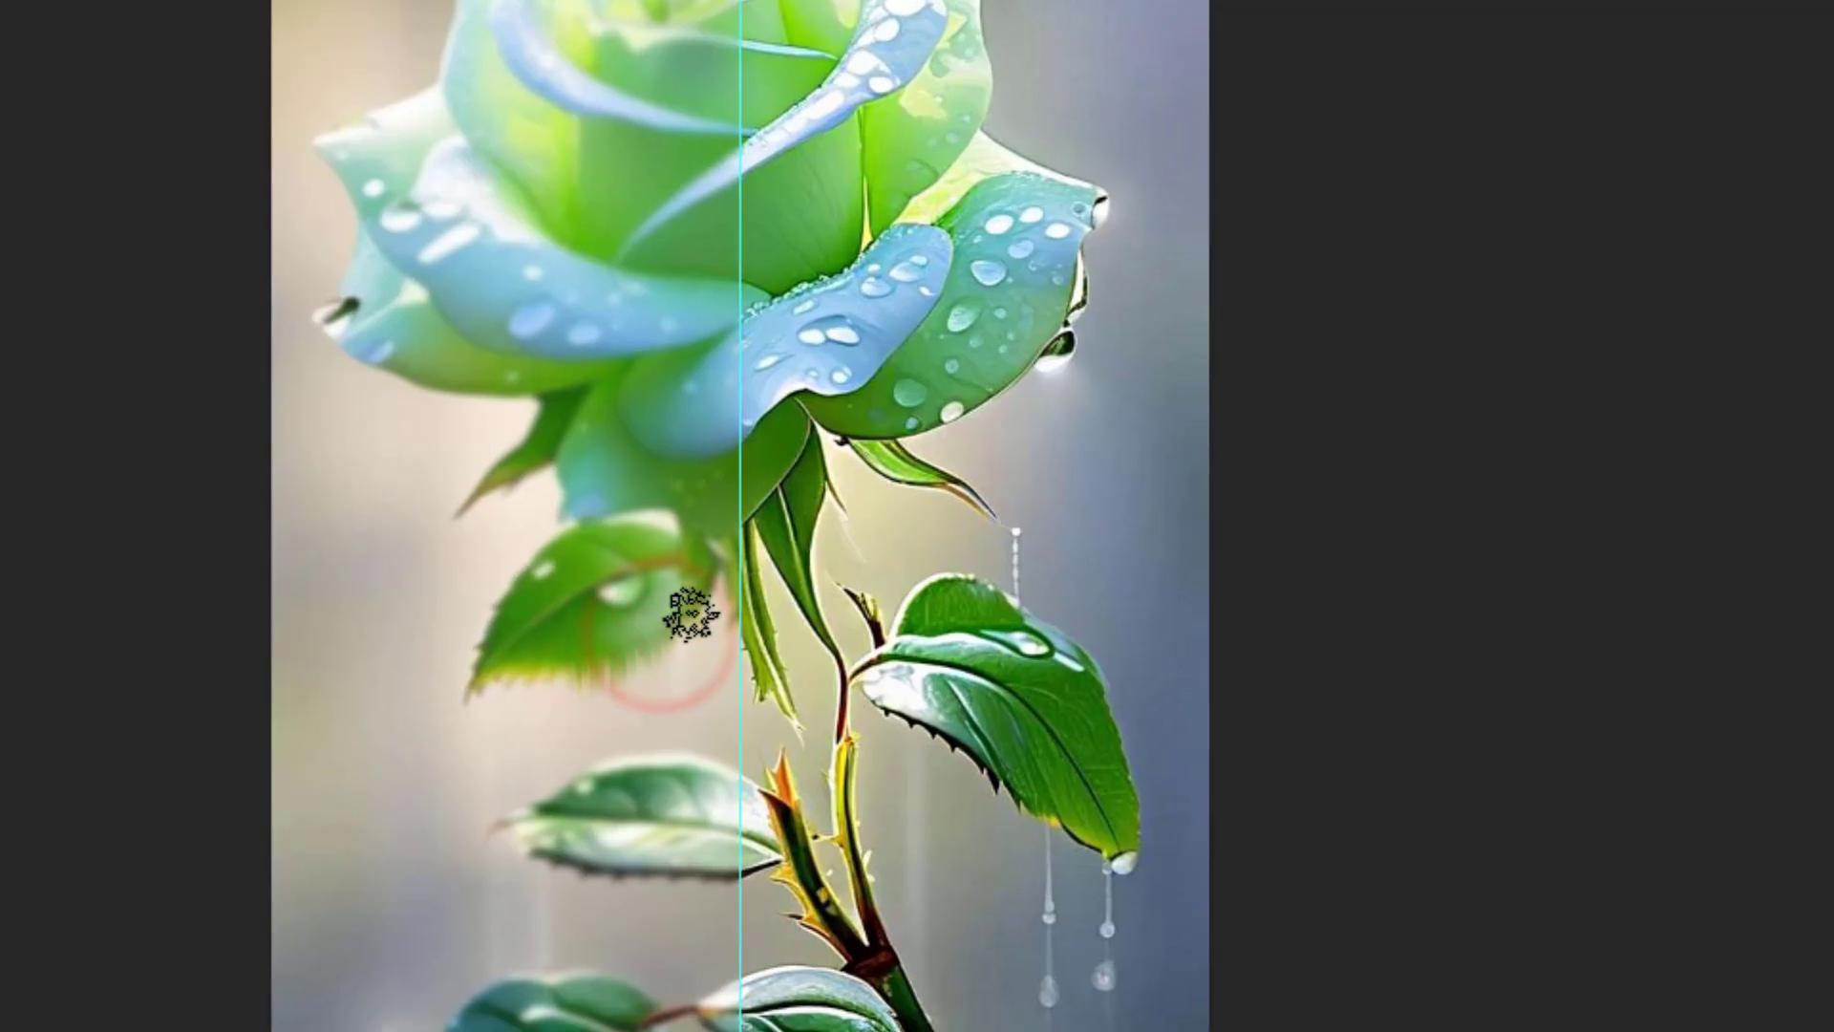
{"action": "left_click_drag", "start_coordinate": [692, 614], "coordinate": [704, 678]}
{"action": "mouse_move", "coordinate": [708, 595]}
{"action": "left_mouse_down"}
{"action": "mouse_move", "coordinate": [719, 643]}
{"action": "mouse_move", "coordinate": [696, 692]}
{"action": "mouse_move", "coordinate": [679, 642]}
{"action": "mouse_move", "coordinate": [713, 620]}
{"action": "mouse_move", "coordinate": [681, 620]}
{"action": "mouse_move", "coordinate": [713, 576]}
{"action": "mouse_move", "coordinate": [695, 594]}
{"action": "left_mouse_up"}
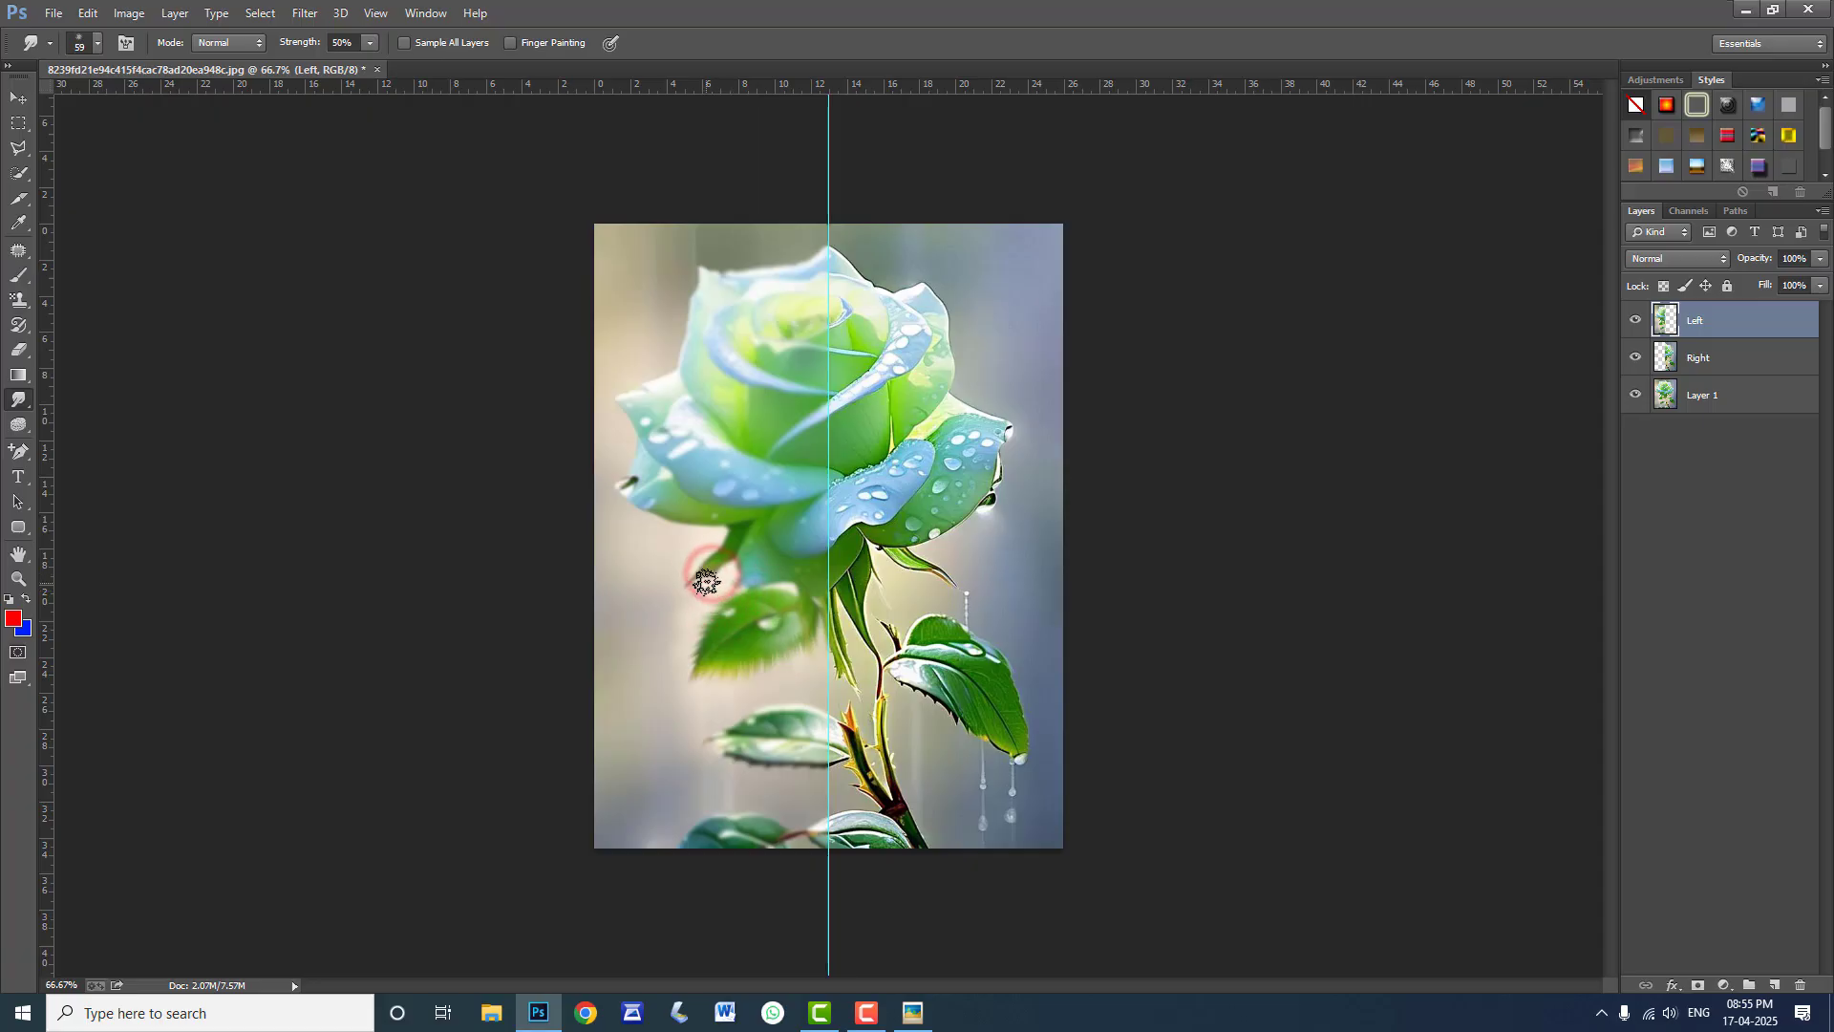
Smudge the petal edges and the lower leaf on the Left layer, then return to the Move Tool
{"action": "mouse_move", "coordinate": [714, 527]}
{"action": "left_mouse_down"}
{"action": "mouse_move", "coordinate": [659, 517]}
{"action": "mouse_move", "coordinate": [637, 543]}
{"action": "mouse_move", "coordinate": [648, 514]}
{"action": "mouse_move", "coordinate": [597, 506]}
{"action": "left_mouse_up"}
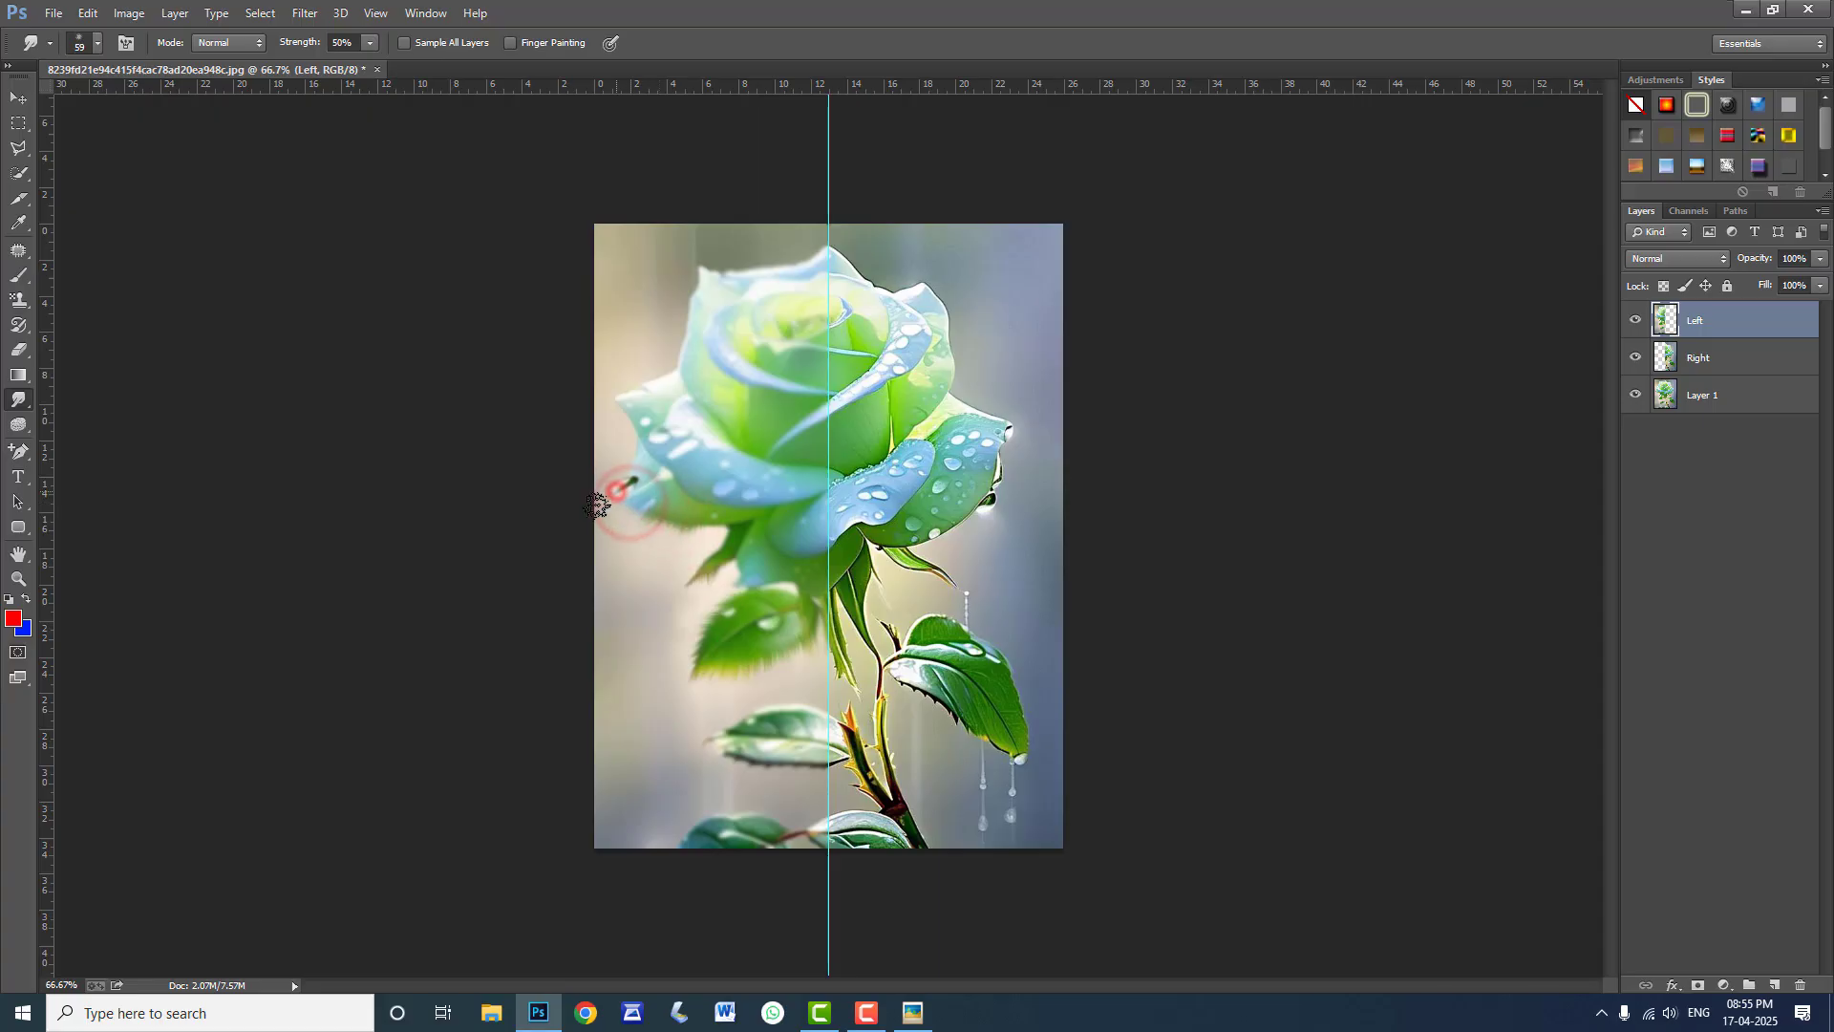
{"action": "mouse_move", "coordinate": [708, 534]}
{"action": "left_mouse_down"}
{"action": "mouse_move", "coordinate": [714, 512]}
{"action": "mouse_move", "coordinate": [745, 528]}
{"action": "left_mouse_up"}
{"action": "left_click_drag", "start_coordinate": [761, 513], "coordinate": [767, 529]}
{"action": "mouse_move", "coordinate": [674, 484]}
{"action": "left_mouse_down"}
{"action": "mouse_move", "coordinate": [646, 477]}
{"action": "mouse_move", "coordinate": [638, 433]}
{"action": "mouse_move", "coordinate": [618, 449]}
{"action": "mouse_move", "coordinate": [630, 408]}
{"action": "left_mouse_up"}
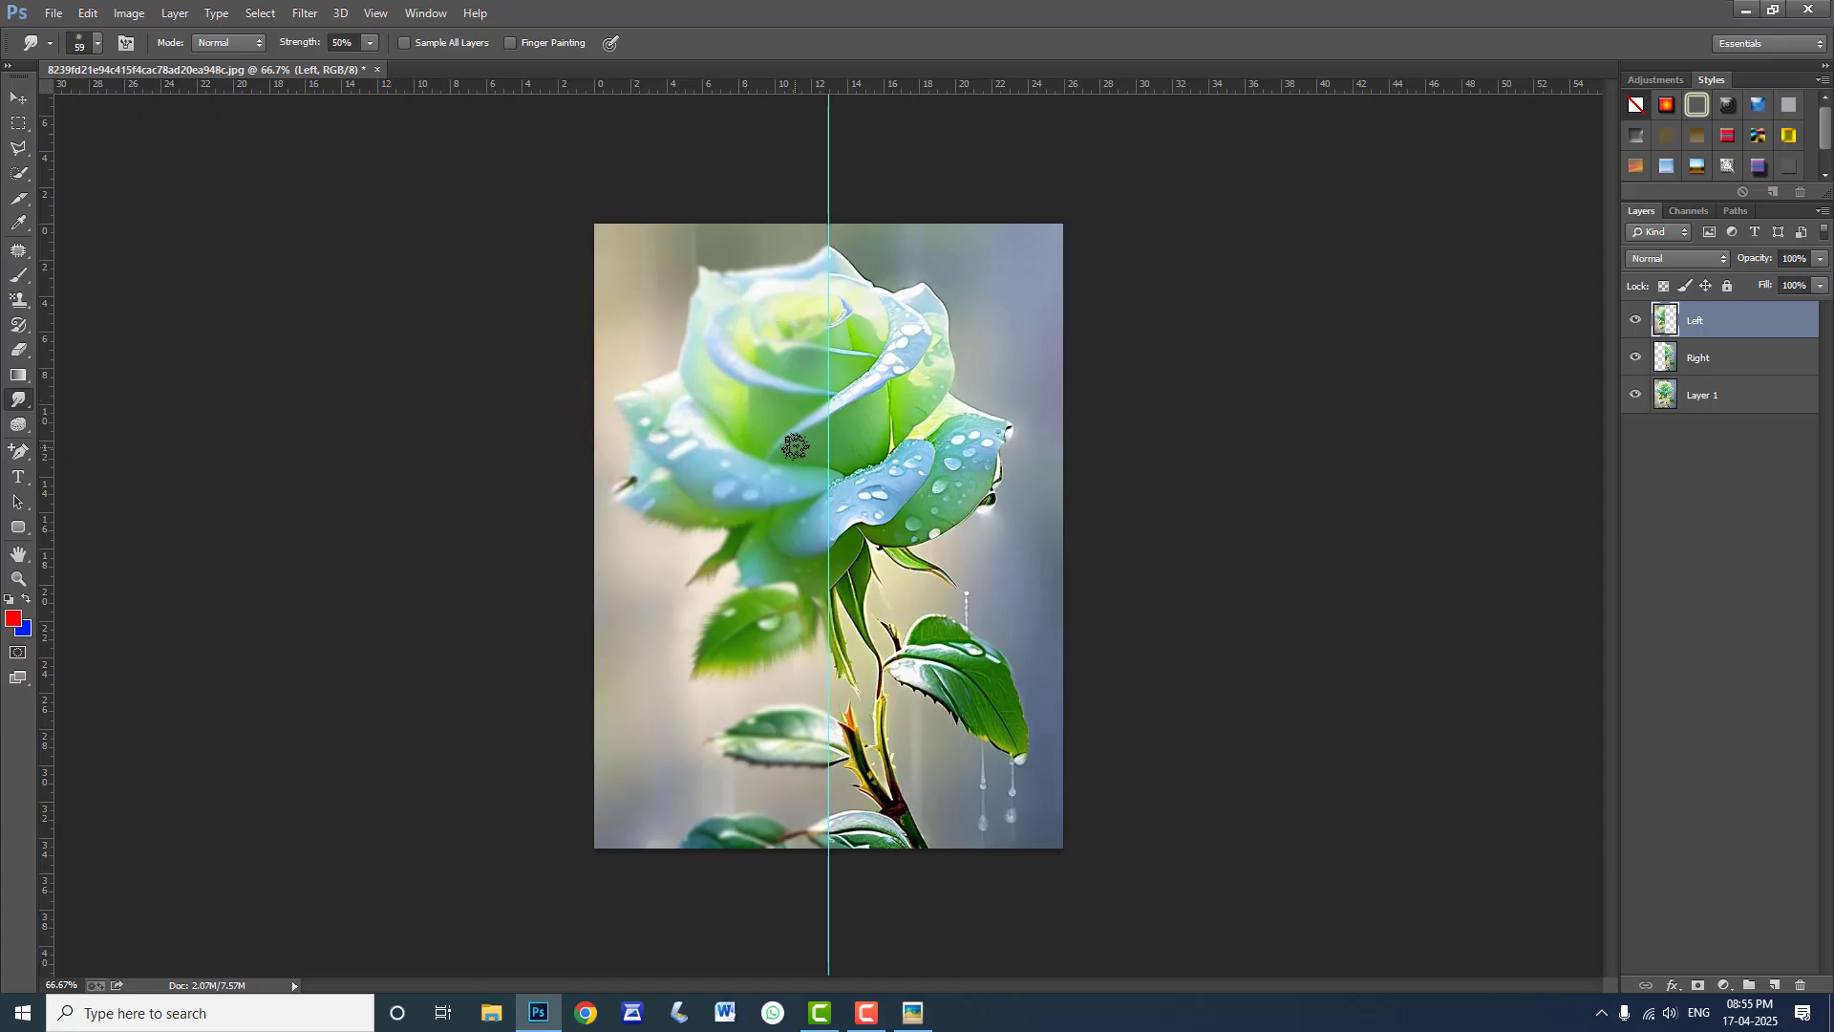
{"action": "mouse_move", "coordinate": [797, 449]}
{"action": "left_mouse_down"}
{"action": "mouse_move", "coordinate": [821, 424]}
{"action": "mouse_move", "coordinate": [783, 446]}
{"action": "left_mouse_up"}
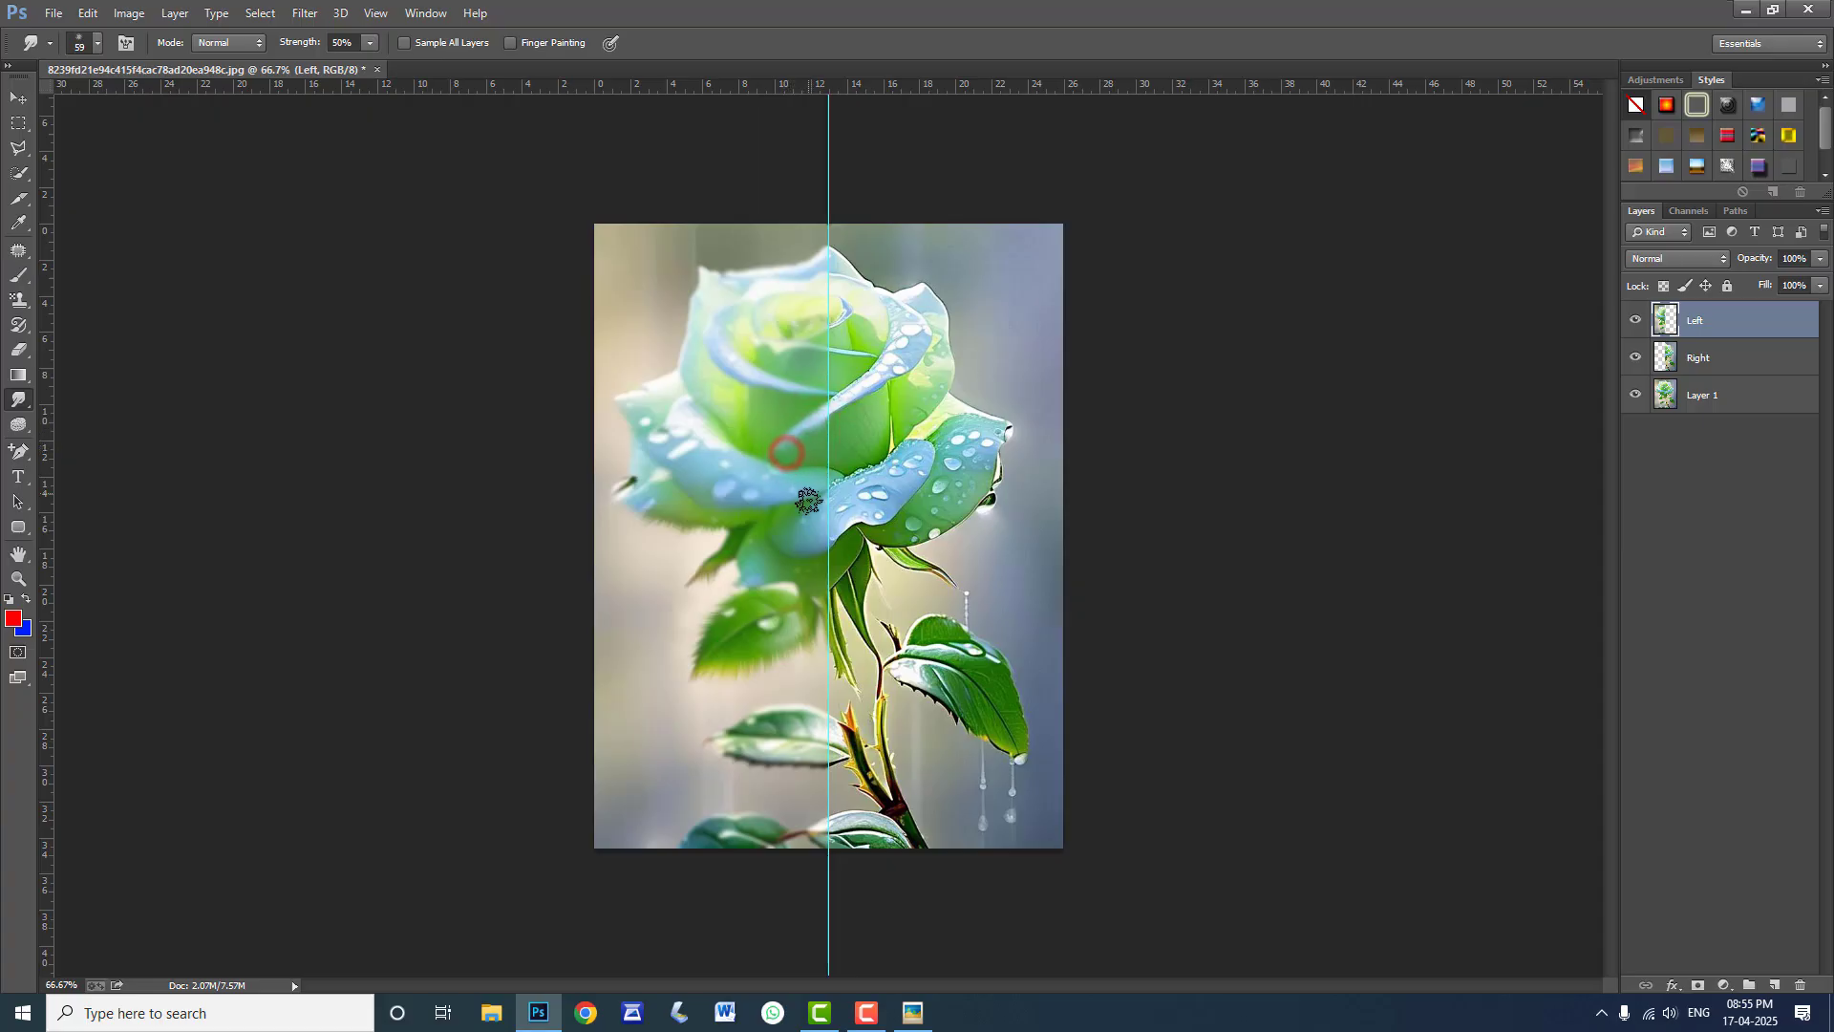
{"action": "left_click_drag", "start_coordinate": [823, 563], "coordinate": [764, 545]}
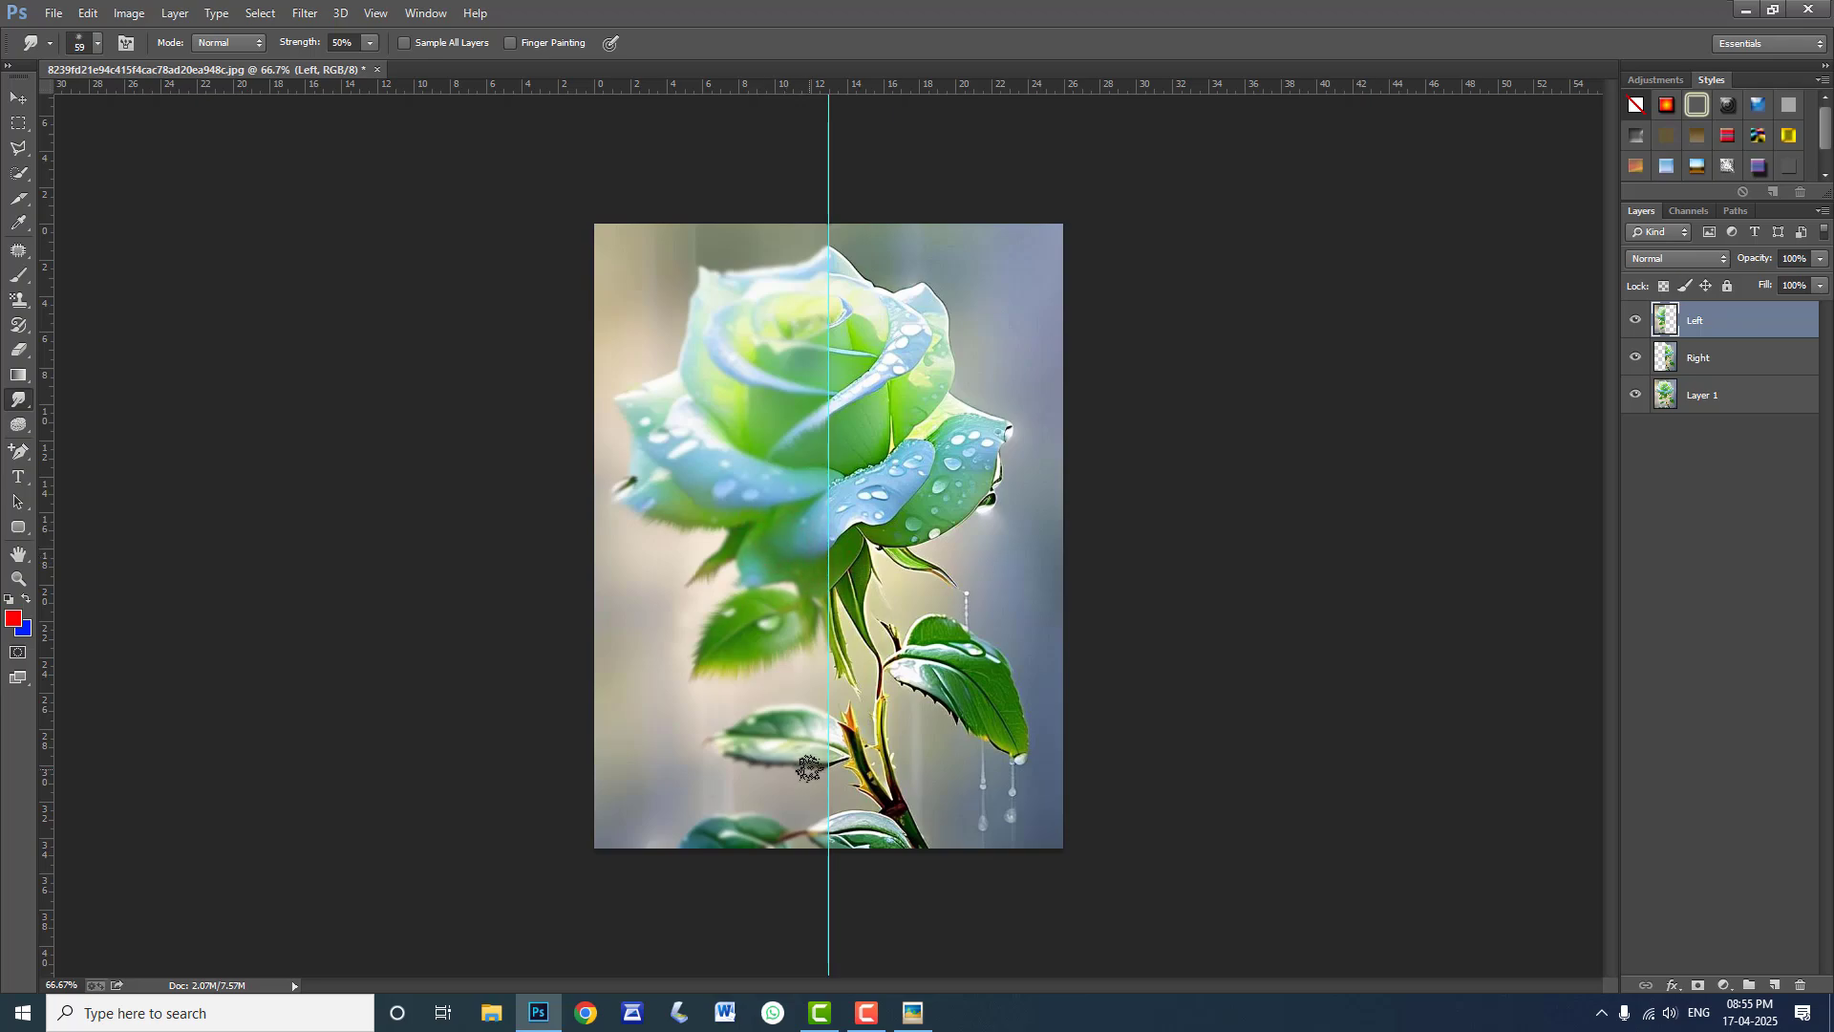
{"action": "mouse_move", "coordinate": [819, 775]}
{"action": "left_mouse_down"}
{"action": "mouse_move", "coordinate": [775, 794]}
{"action": "mouse_move", "coordinate": [771, 770]}
{"action": "mouse_move", "coordinate": [748, 793]}
{"action": "mouse_move", "coordinate": [752, 764]}
{"action": "mouse_move", "coordinate": [713, 776]}
{"action": "mouse_move", "coordinate": [703, 754]}
{"action": "mouse_move", "coordinate": [728, 724]}
{"action": "mouse_move", "coordinate": [710, 722]}
{"action": "mouse_move", "coordinate": [739, 714]}
{"action": "mouse_move", "coordinate": [731, 694]}
{"action": "mouse_move", "coordinate": [767, 704]}
{"action": "mouse_move", "coordinate": [767, 684]}
{"action": "mouse_move", "coordinate": [785, 703]}
{"action": "mouse_move", "coordinate": [773, 684]}
{"action": "mouse_move", "coordinate": [832, 677]}
{"action": "left_mouse_up"}
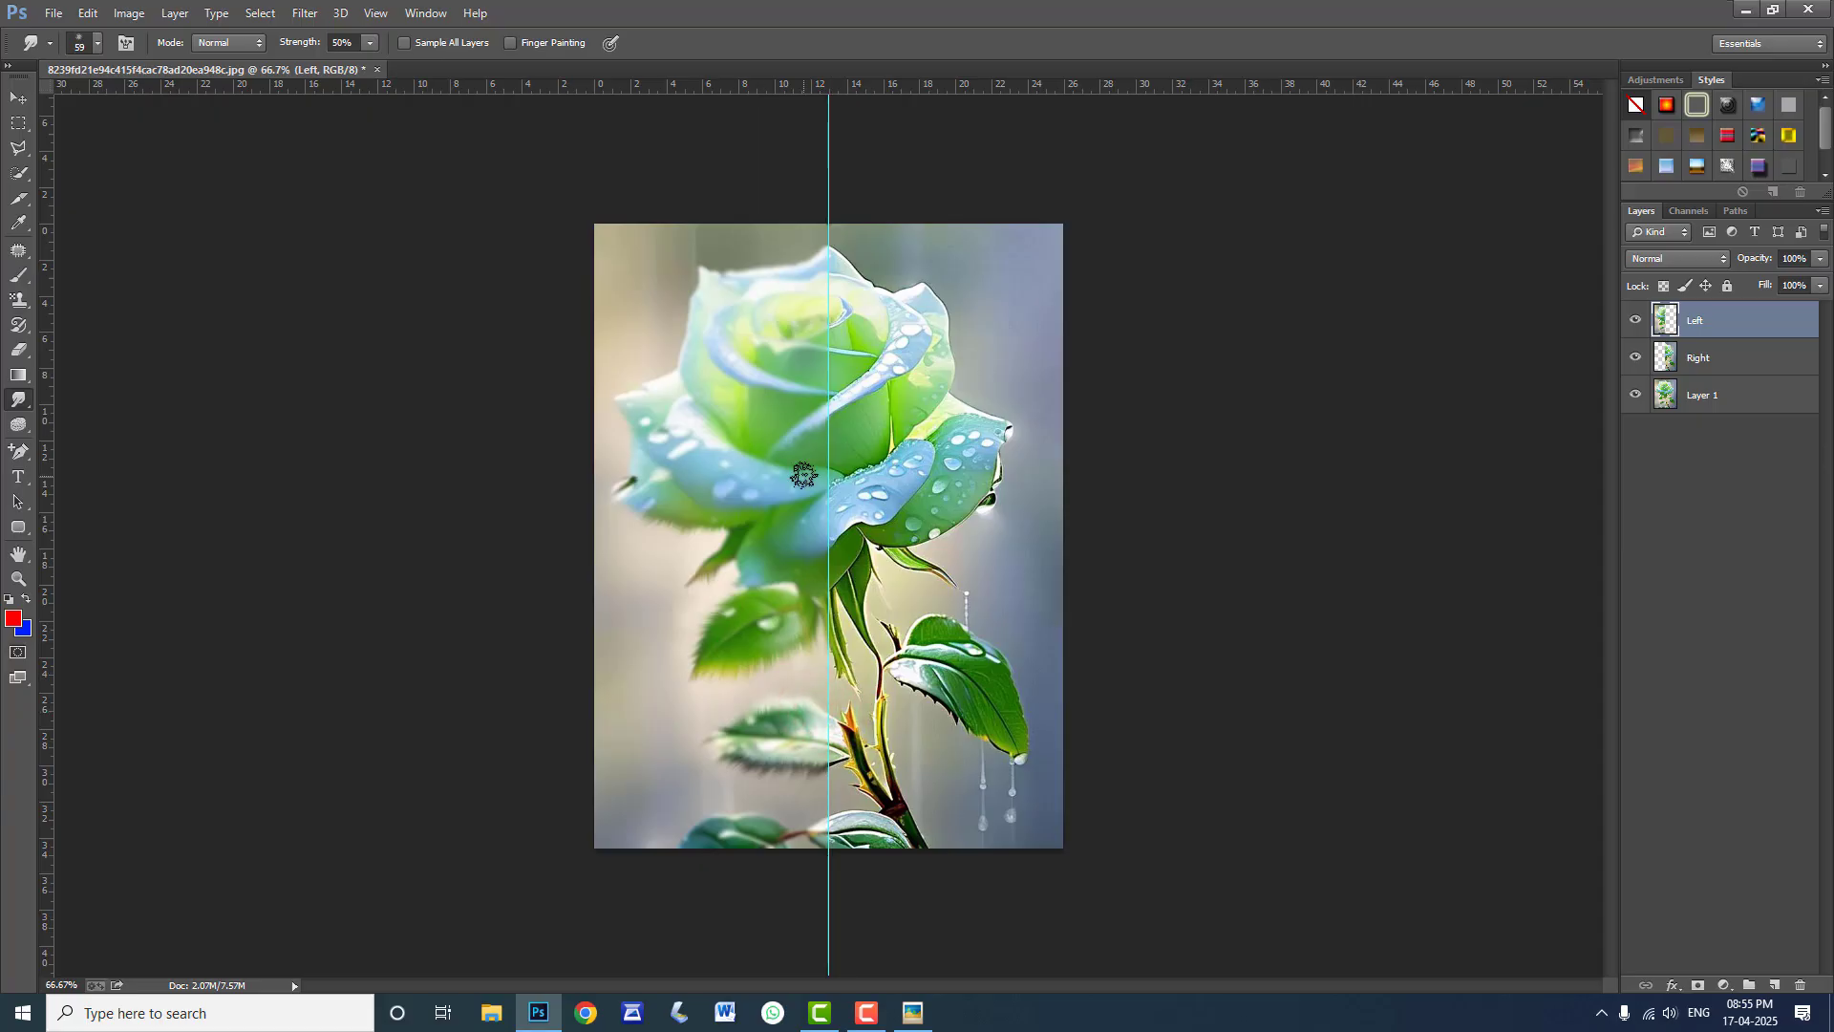
{"action": "mouse_move", "coordinate": [620, 415]}
{"action": "left_mouse_down"}
{"action": "mouse_move", "coordinate": [613, 443]}
{"action": "mouse_move", "coordinate": [633, 432]}
{"action": "left_mouse_up"}
{"action": "left_click_drag", "start_coordinate": [19, 401], "coordinate": [26, 407]}
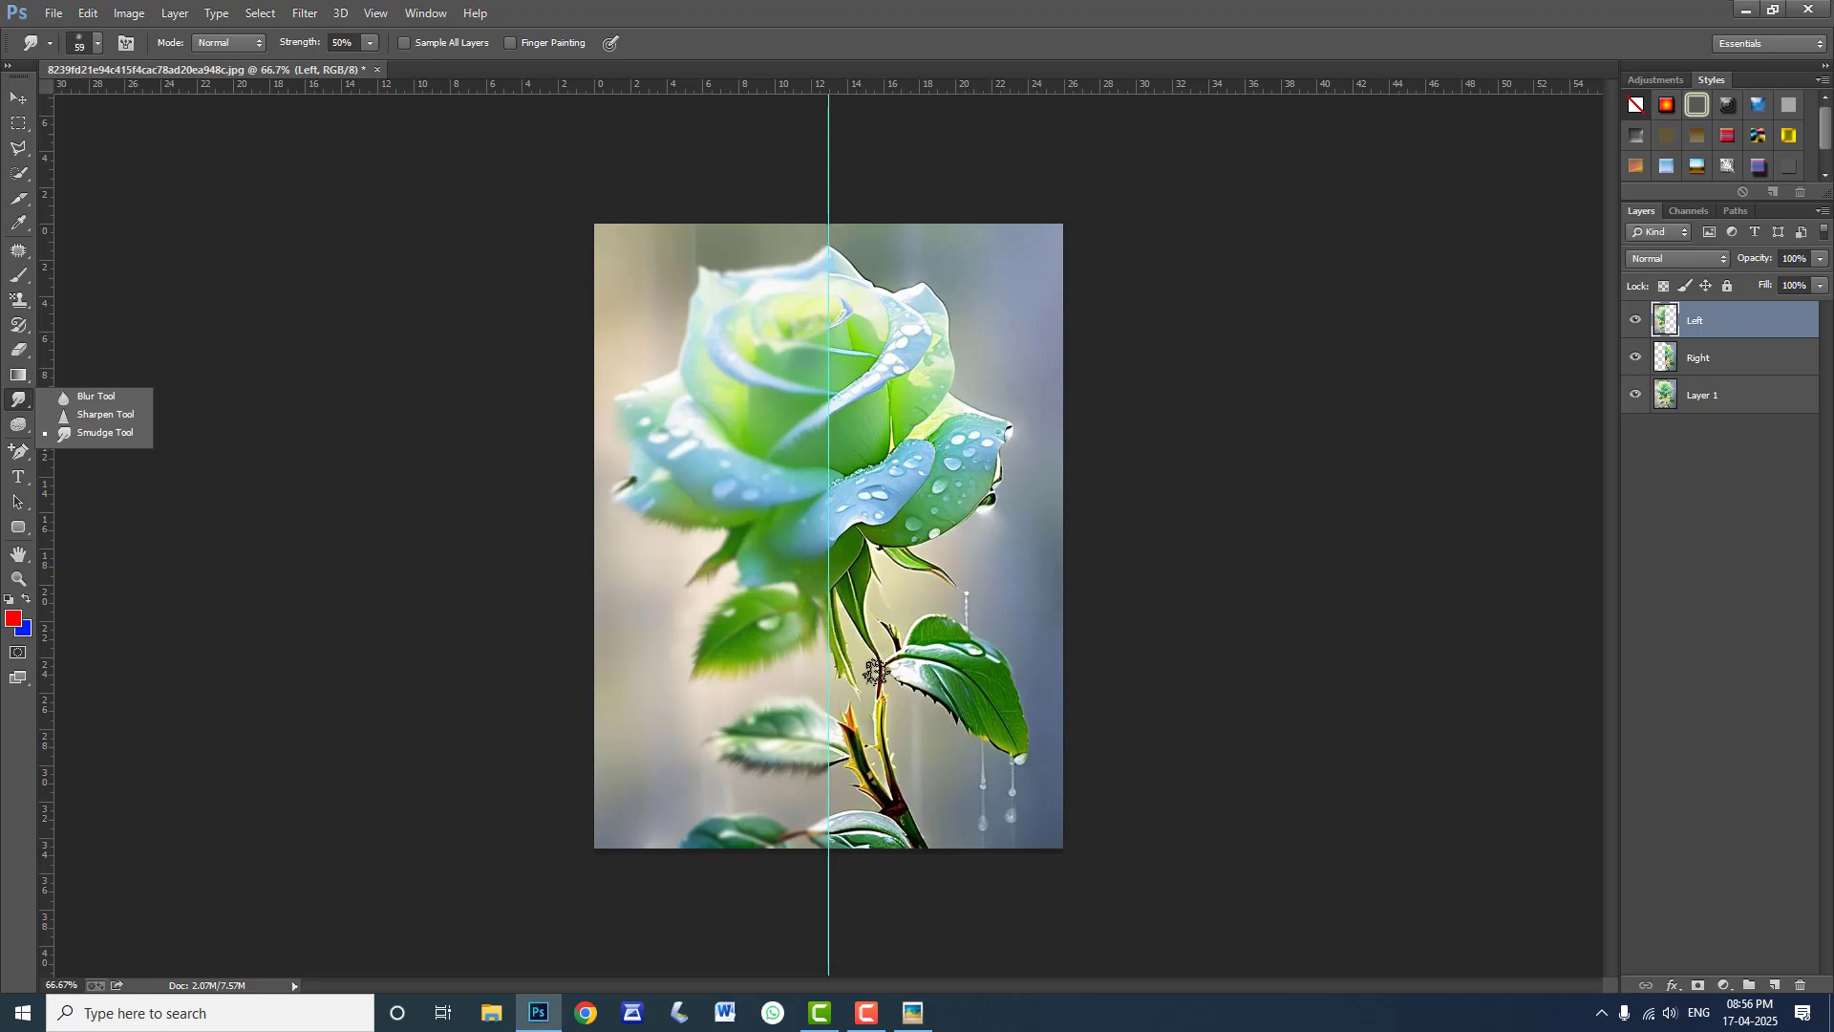
{"action": "left_click", "coordinate": [18, 97]}
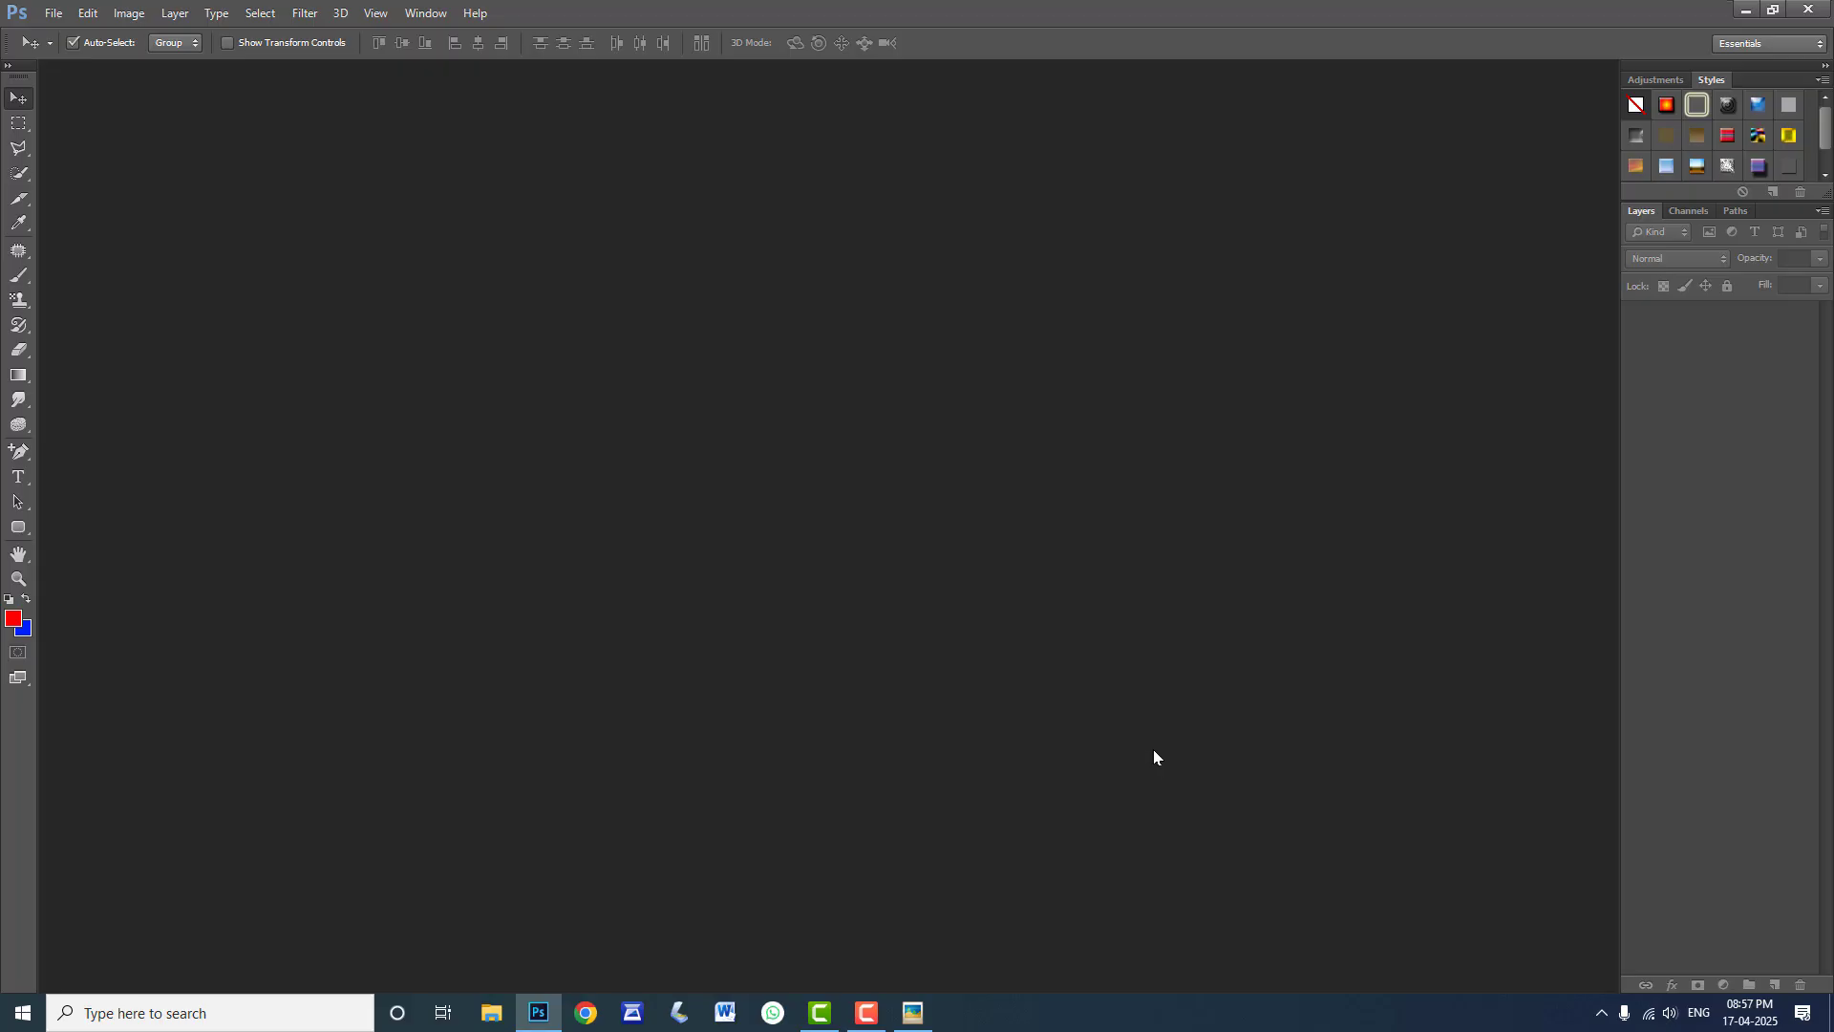
Open the portrait a7ebb6c39b6c17420fab6654ba24b920.jpg, duplicate its Background layer and delete the original
{"action": "key", "text": "ctrl+o"}
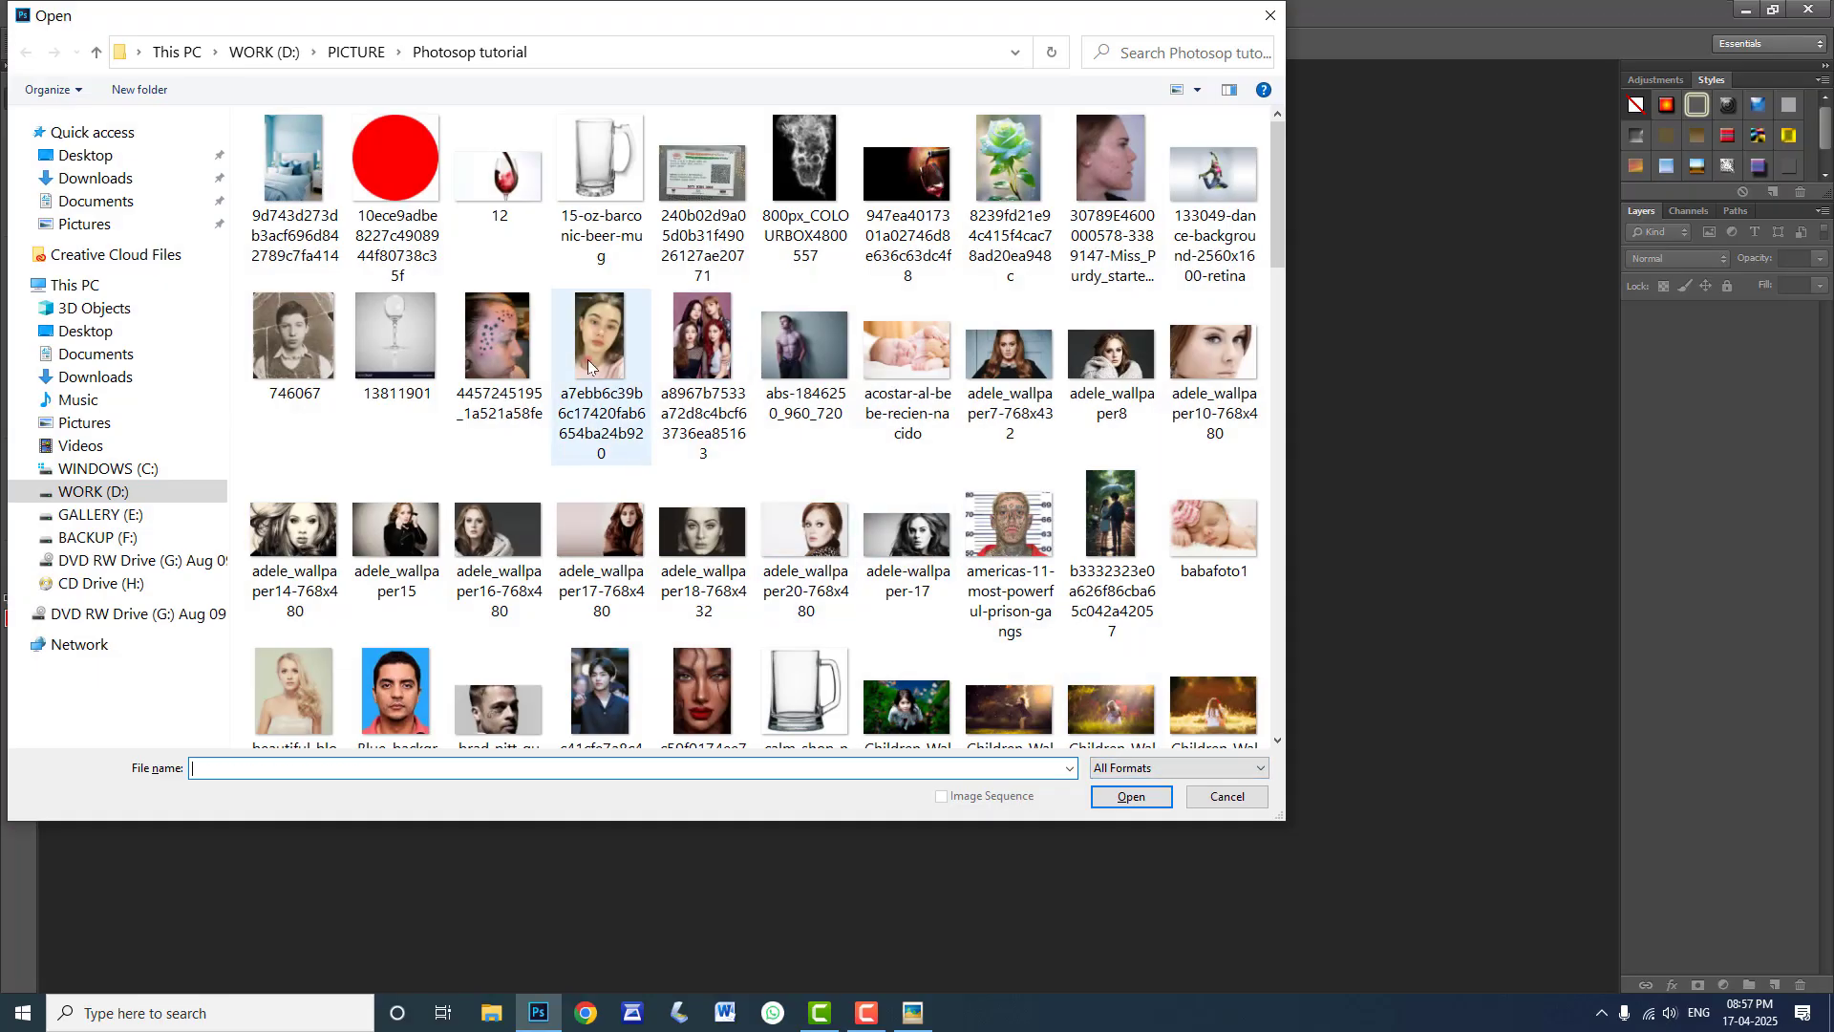
{"action": "left_click", "coordinate": [588, 366]}
{"action": "left_click", "coordinate": [1131, 795]}
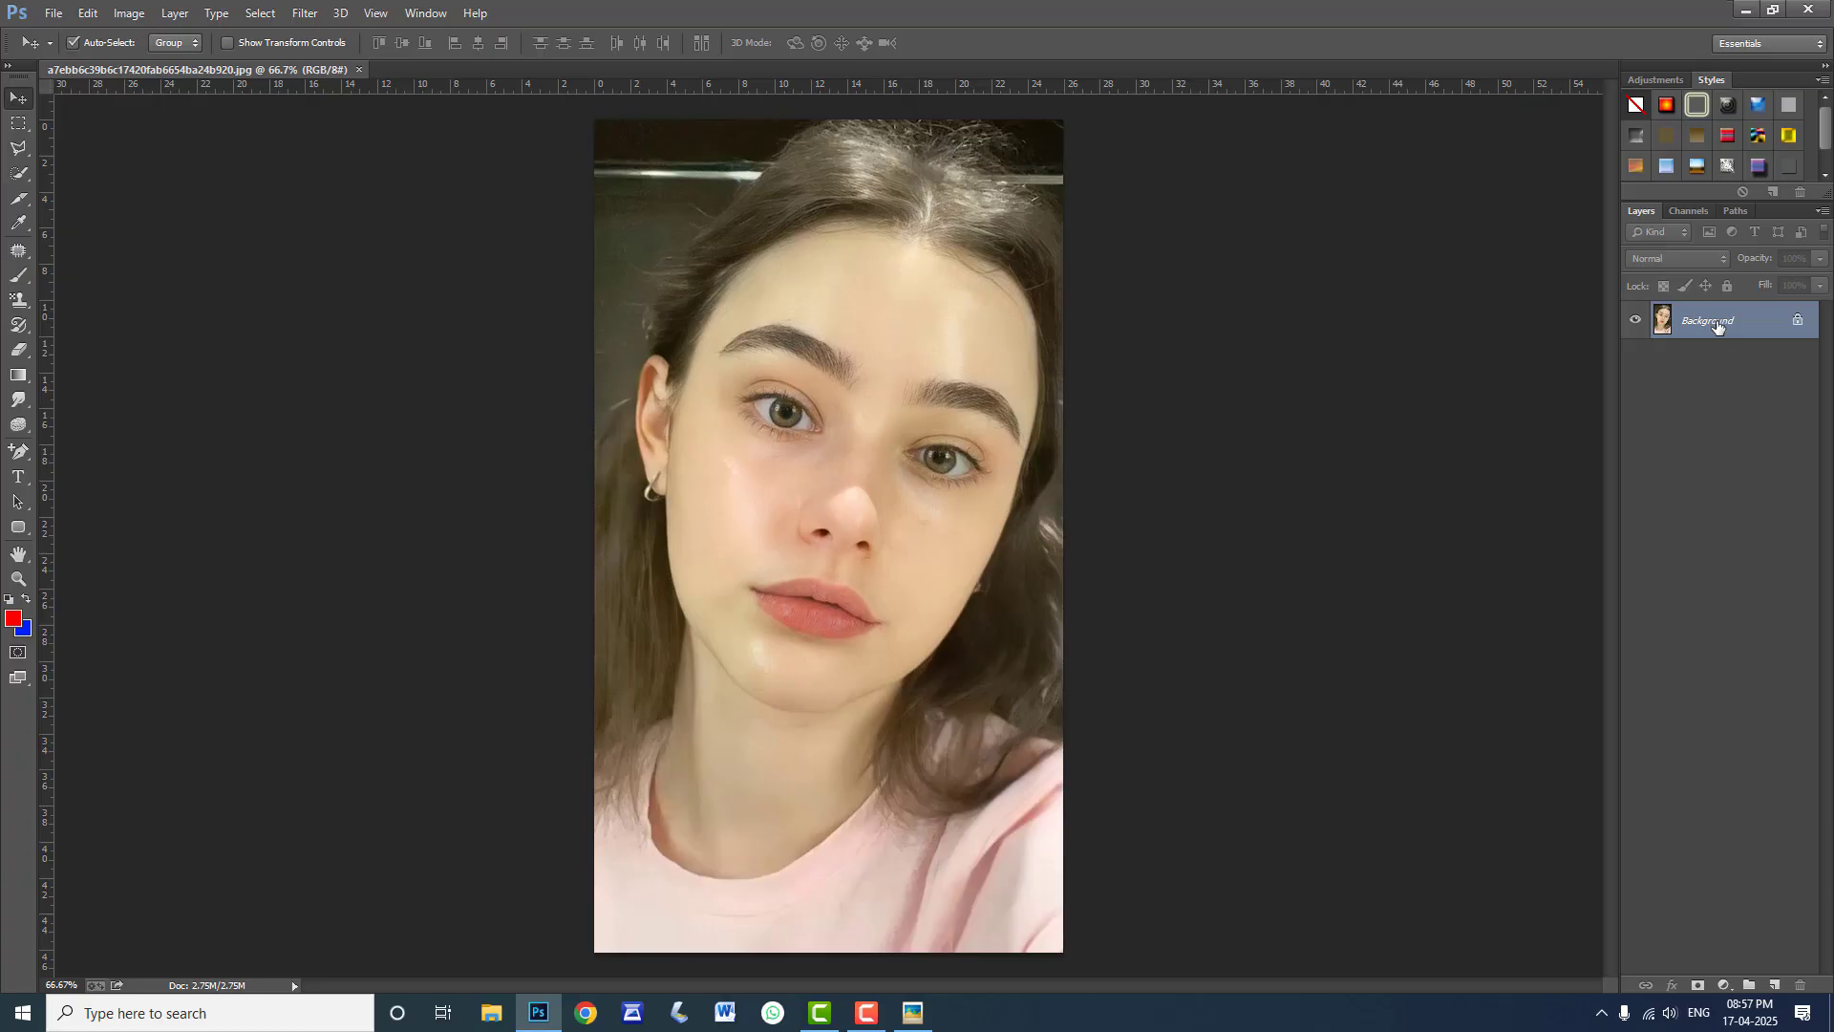
{"action": "key", "text": "ctrl+j"}
{"action": "left_click", "coordinate": [1740, 364]}
{"action": "key", "text": "Delete"}
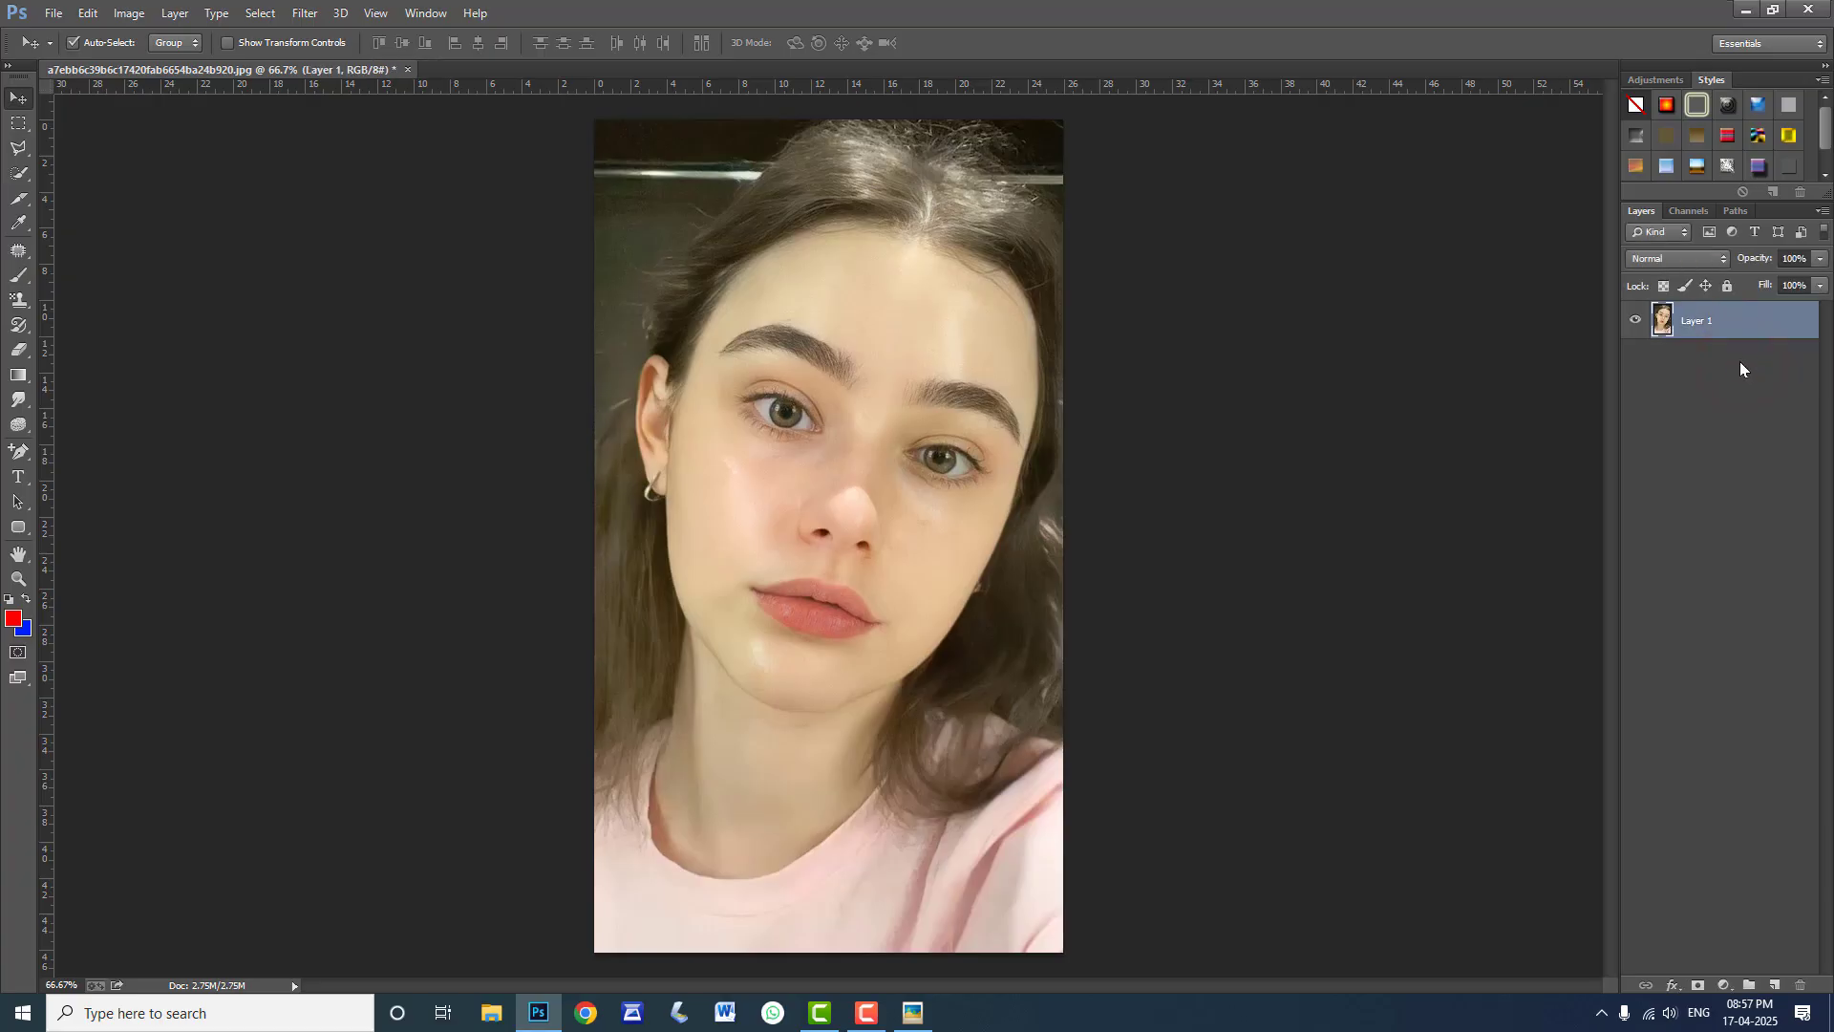
Set up the Dodge Tool with a Soft Round brush of 332 px and 0% hardness
{"action": "left_click", "coordinate": [21, 435]}
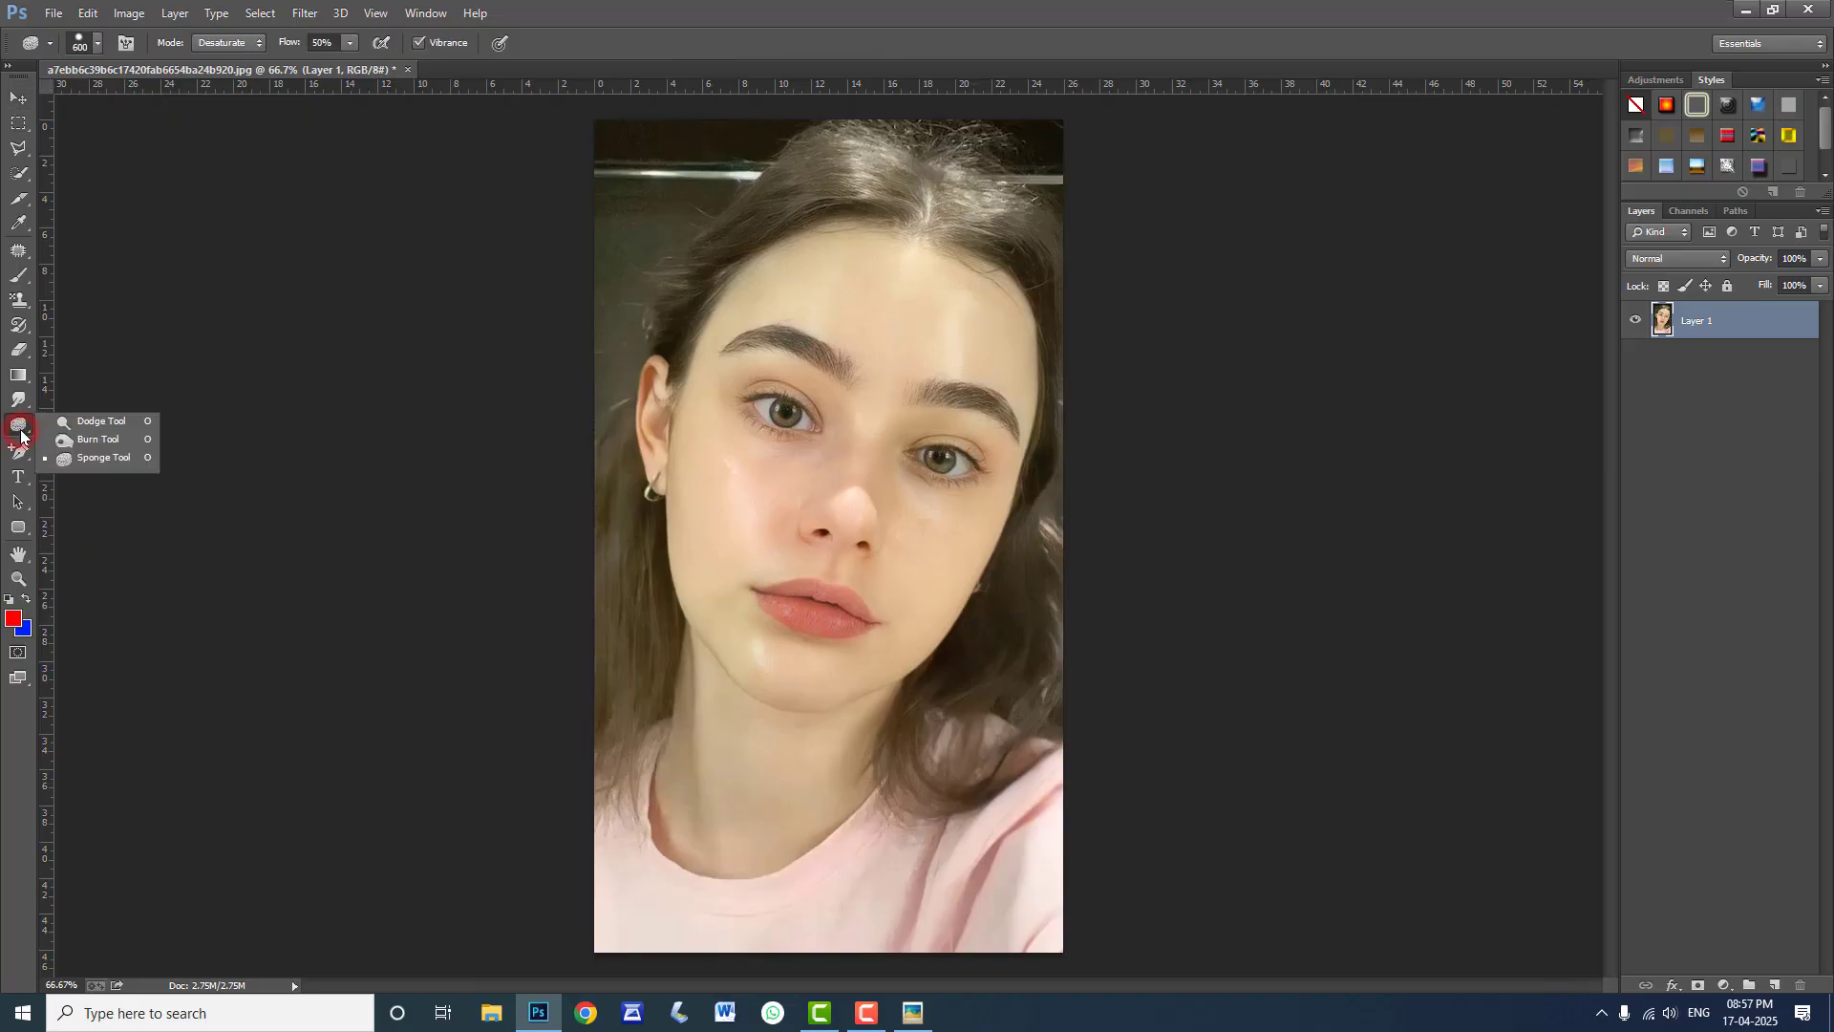
{"action": "left_click", "coordinate": [88, 422]}
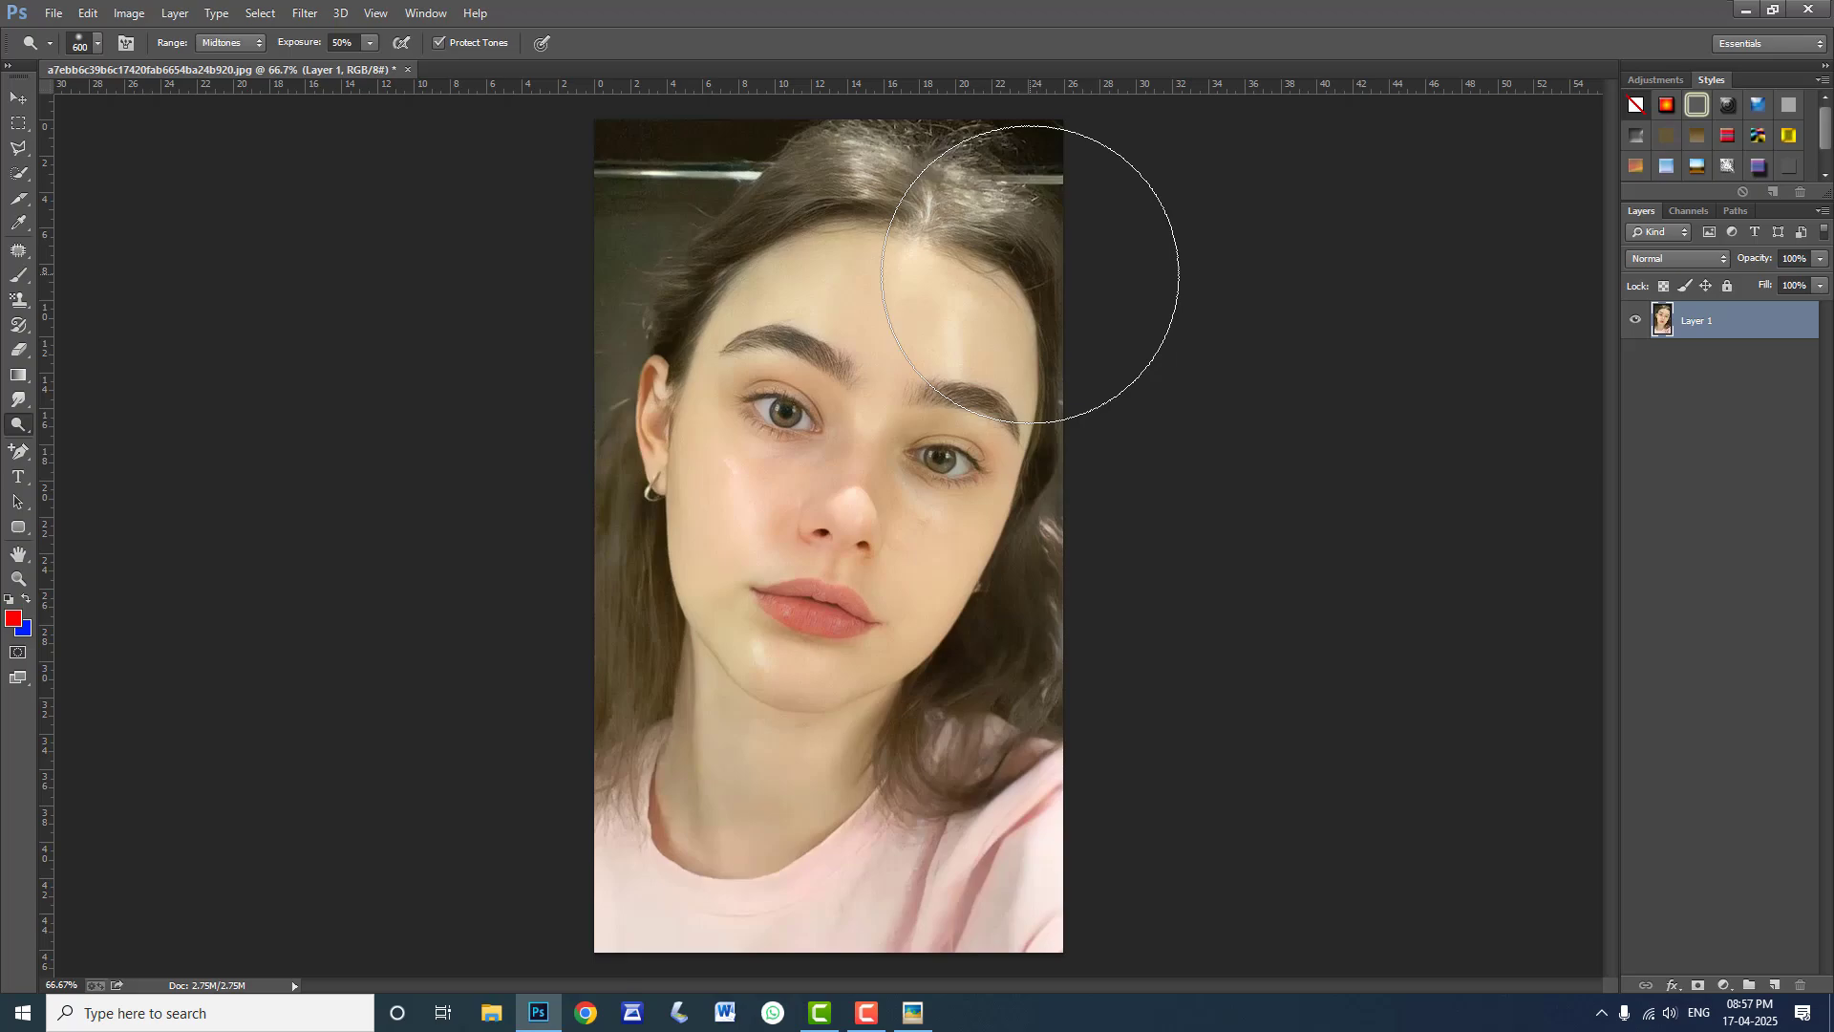
{"action": "right_click", "coordinate": [926, 307]}
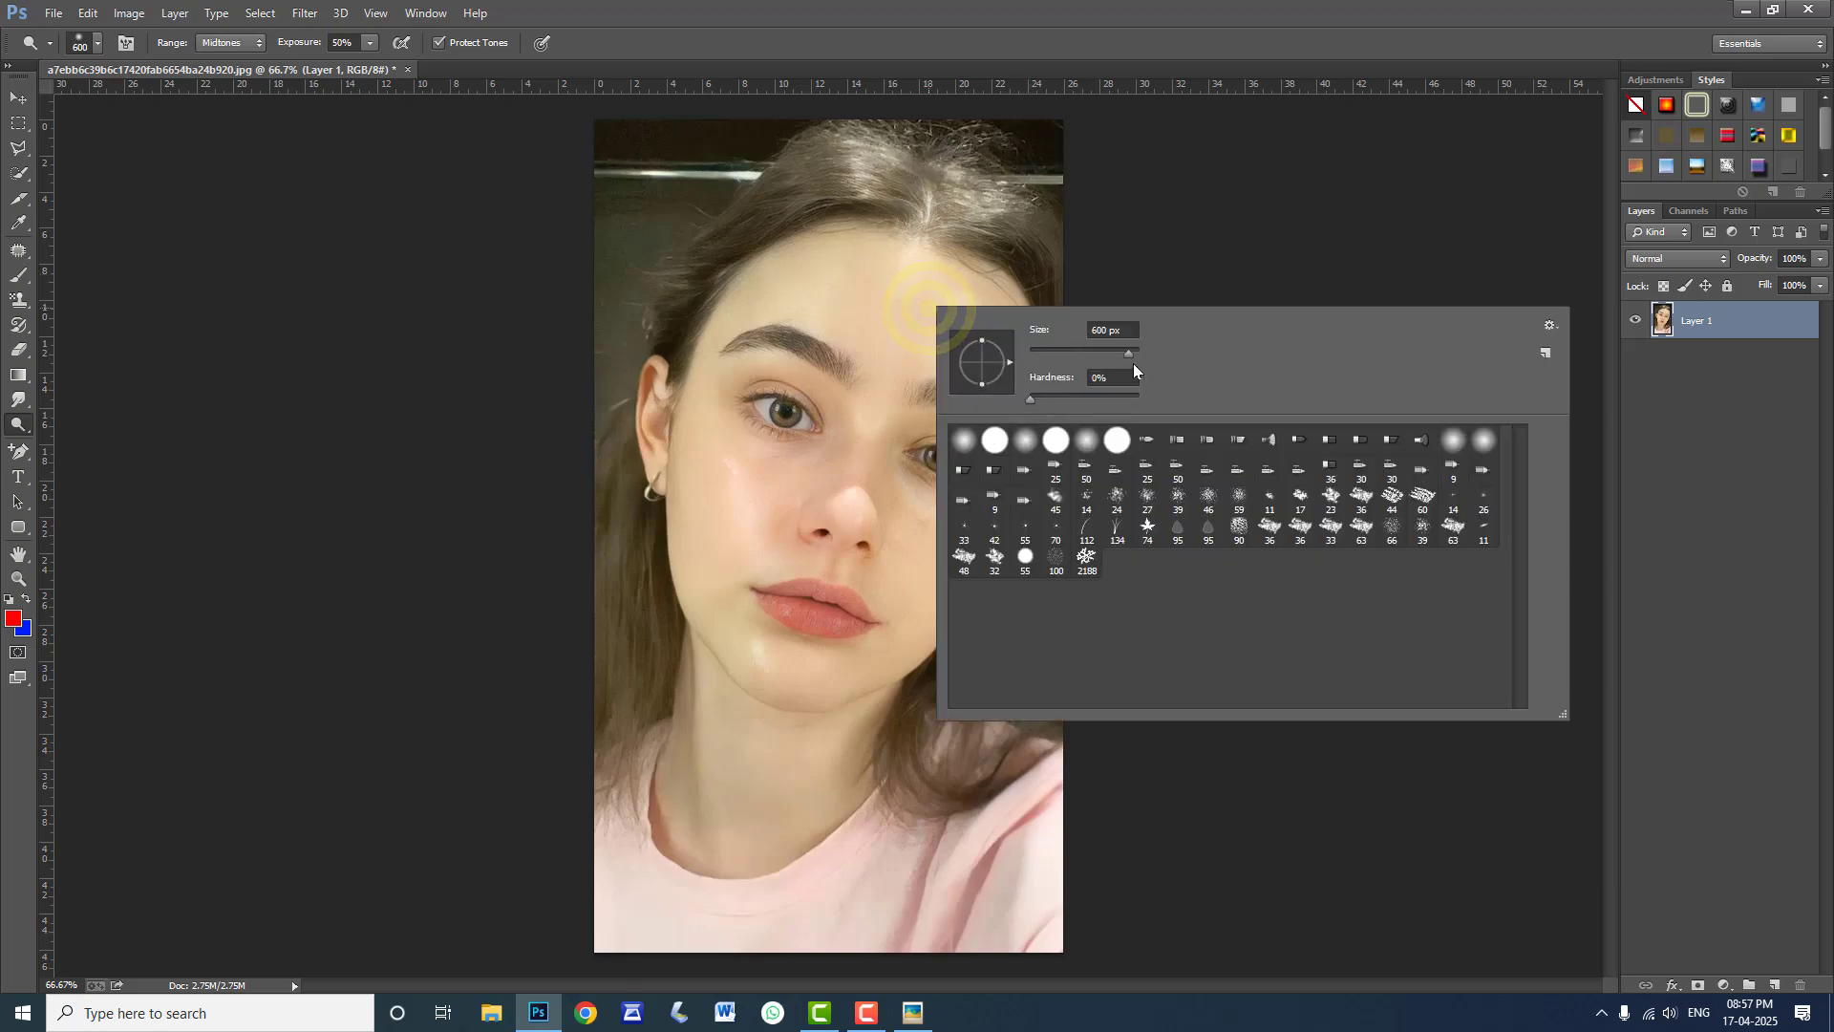
{"action": "left_click_drag", "start_coordinate": [1125, 353], "coordinate": [1117, 355]}
{"action": "left_click_drag", "start_coordinate": [1033, 400], "coordinate": [1068, 403]}
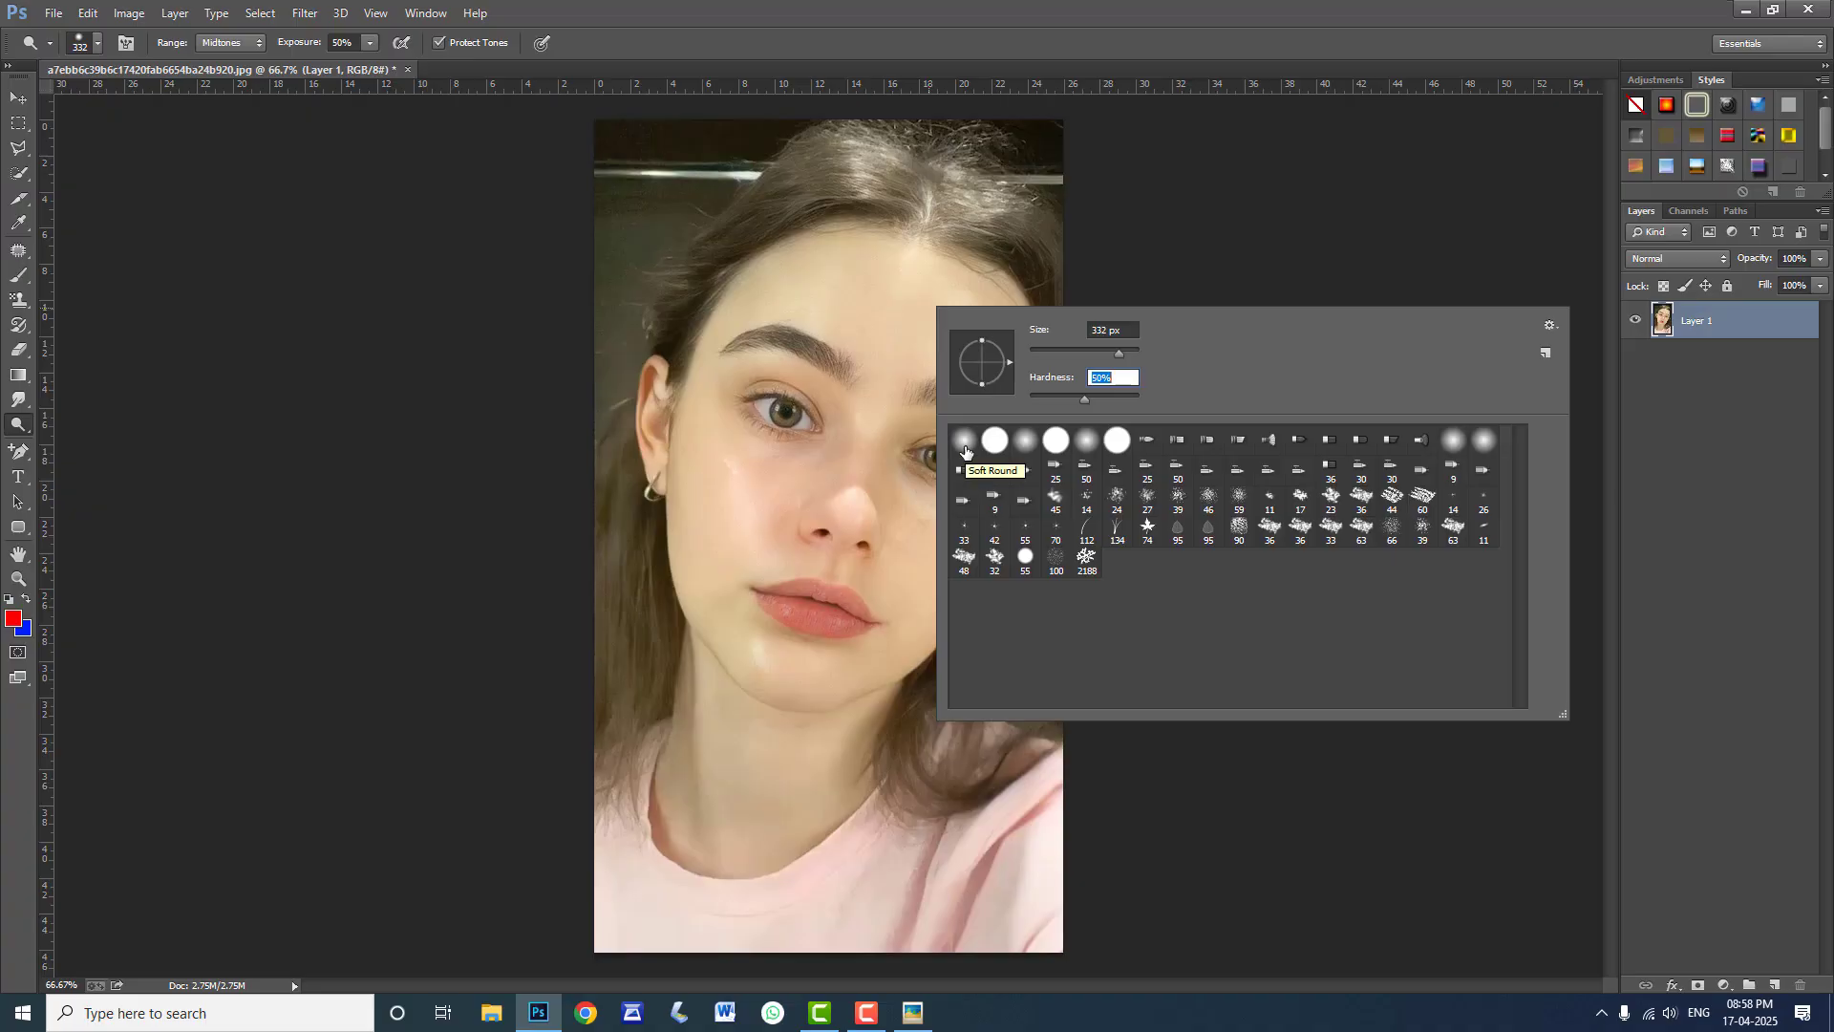
{"action": "left_click", "coordinate": [965, 442]}
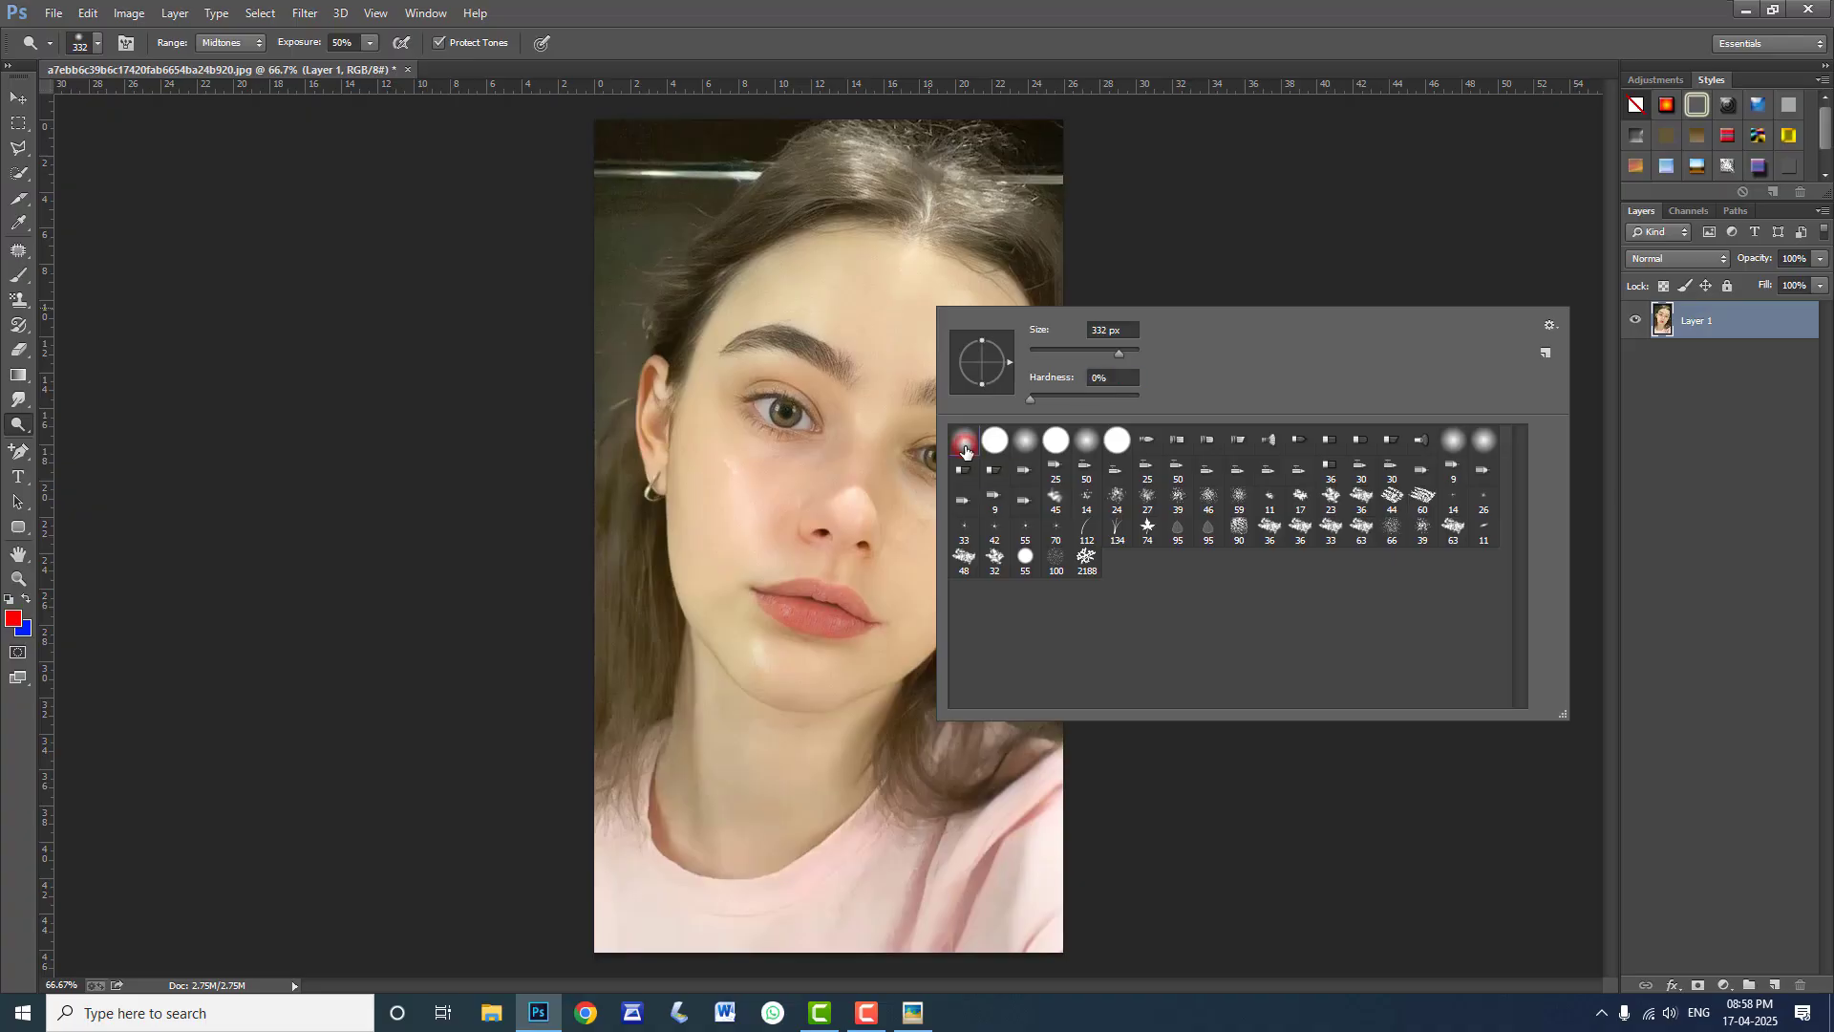
{"action": "left_click", "coordinate": [1216, 11]}
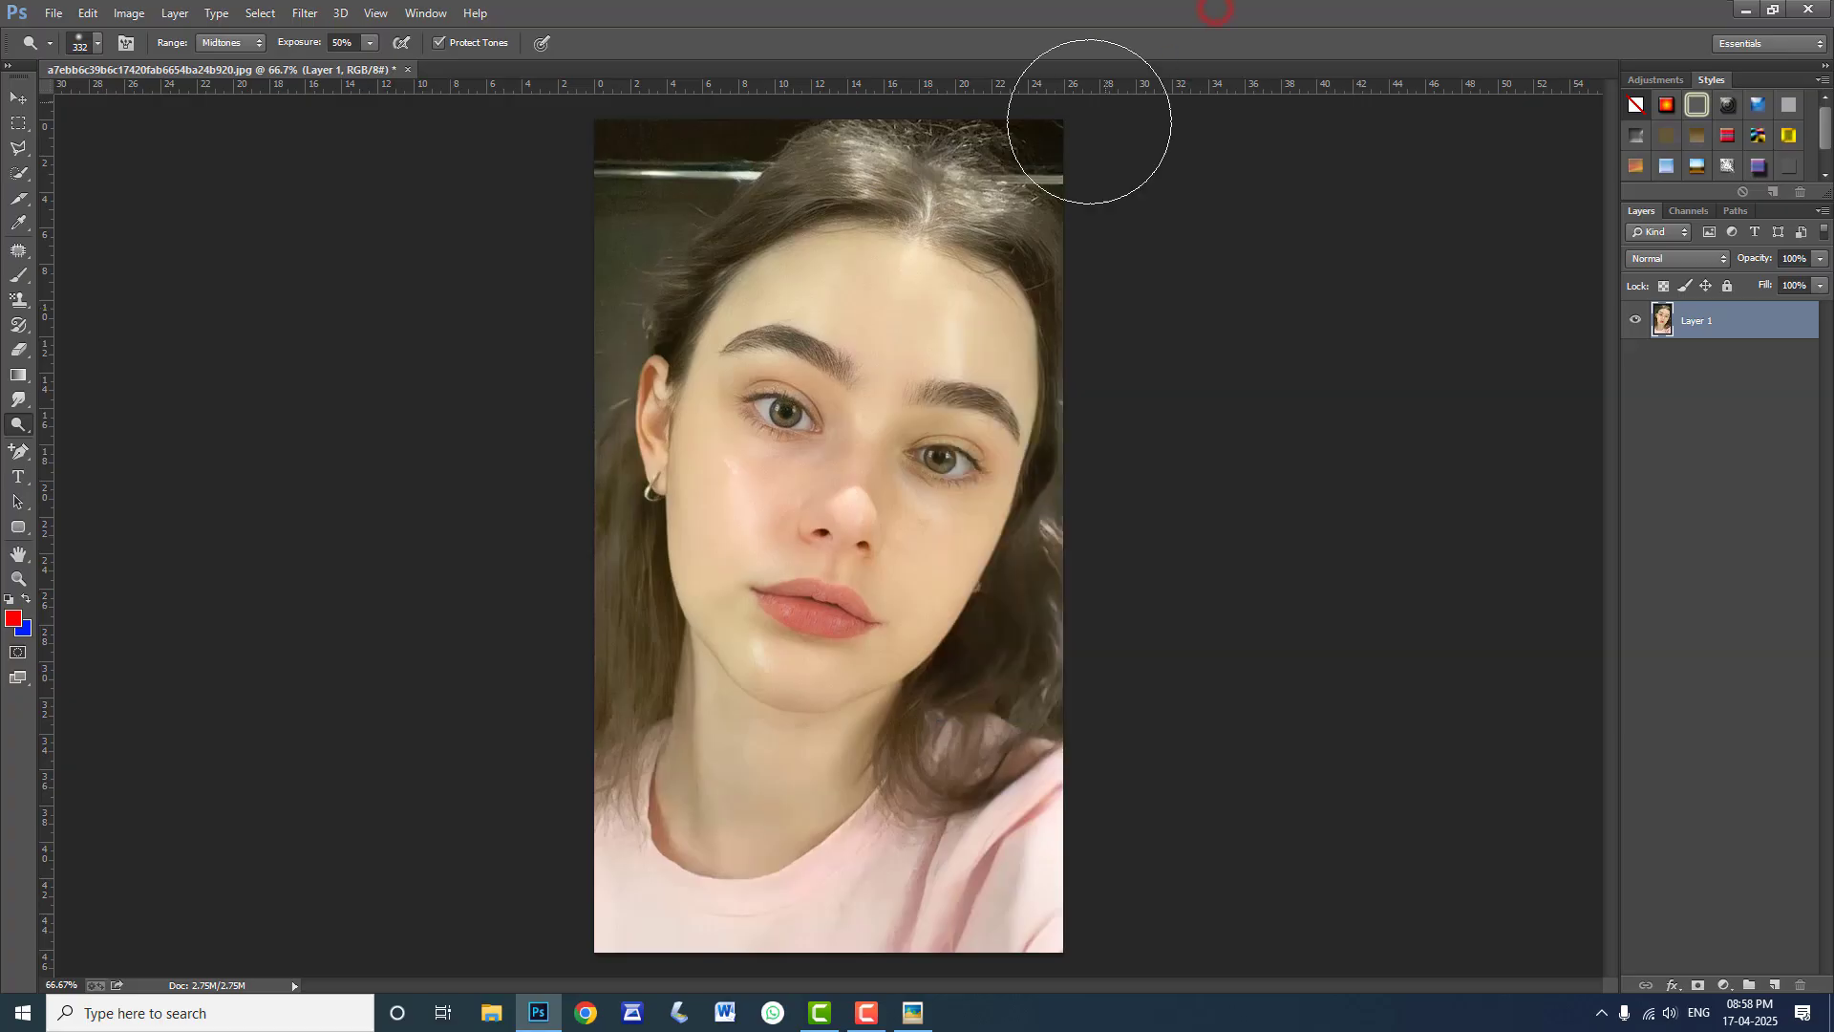
Dodge the hair along the right side of the portrait, down to the shoulder, and the area around the right eye
{"action": "left_click", "coordinate": [1017, 255]}
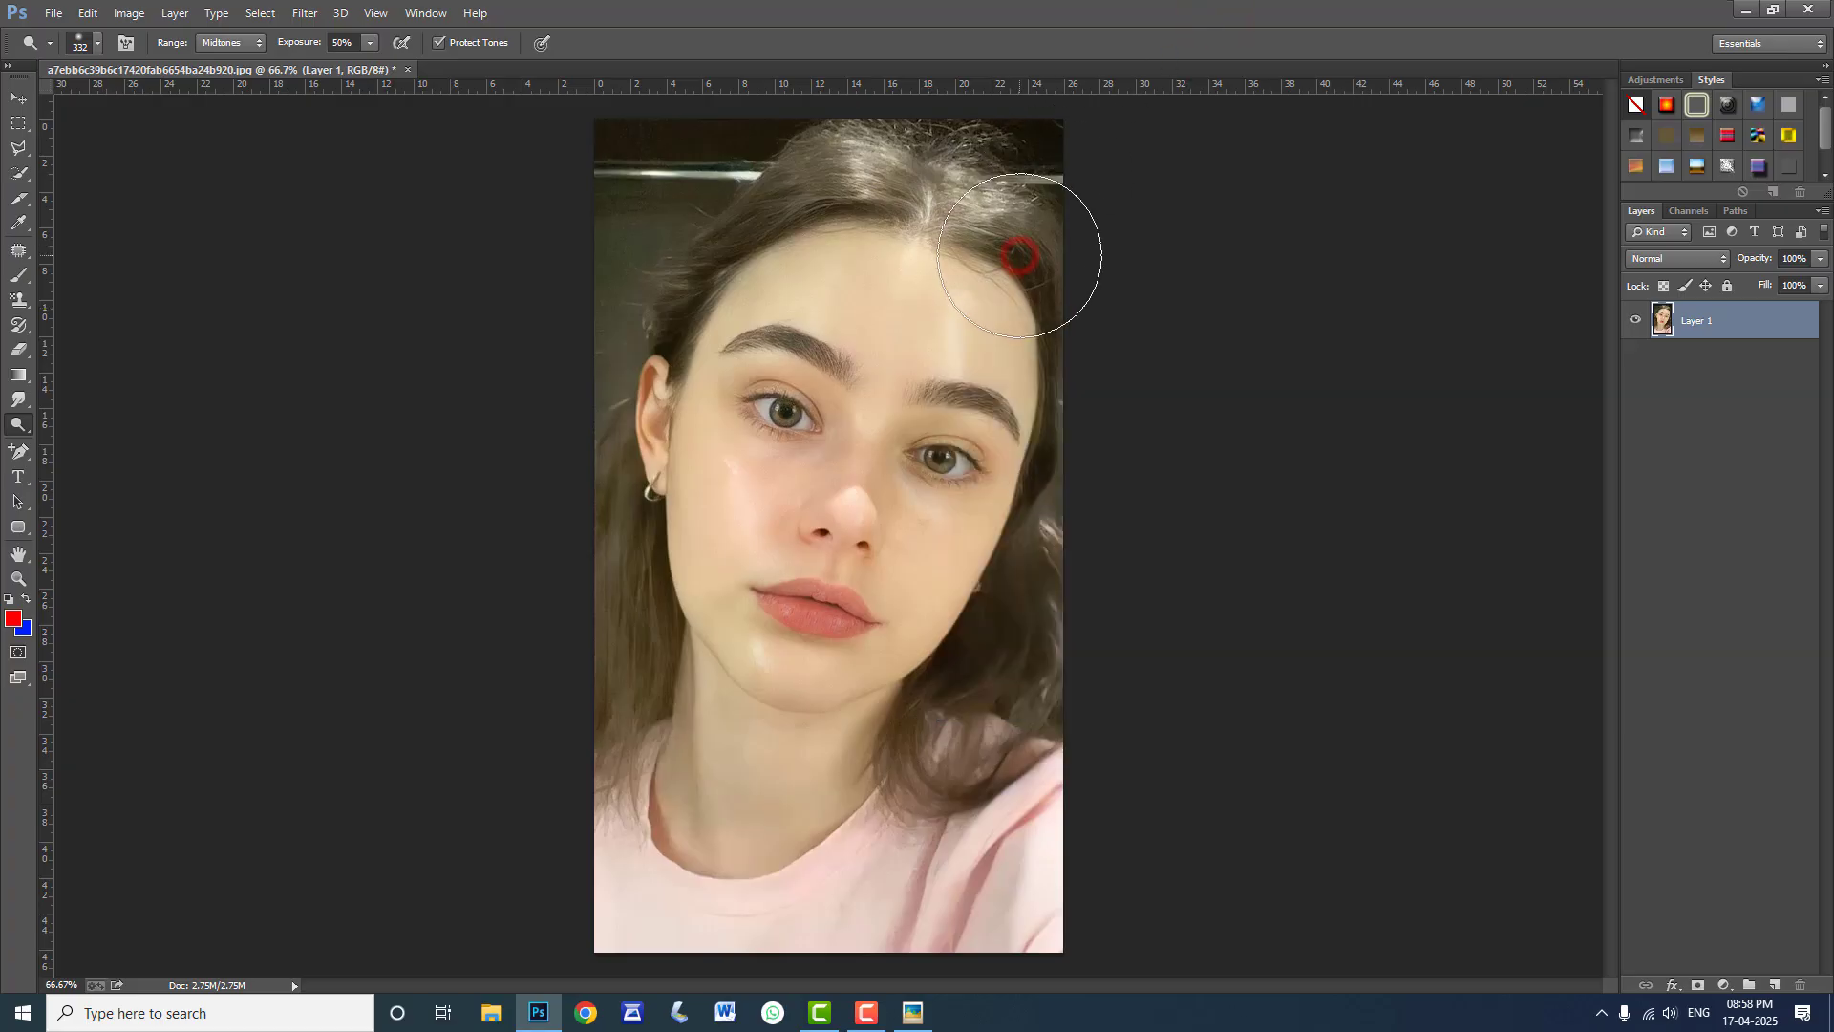
{"action": "left_click", "coordinate": [1031, 366]}
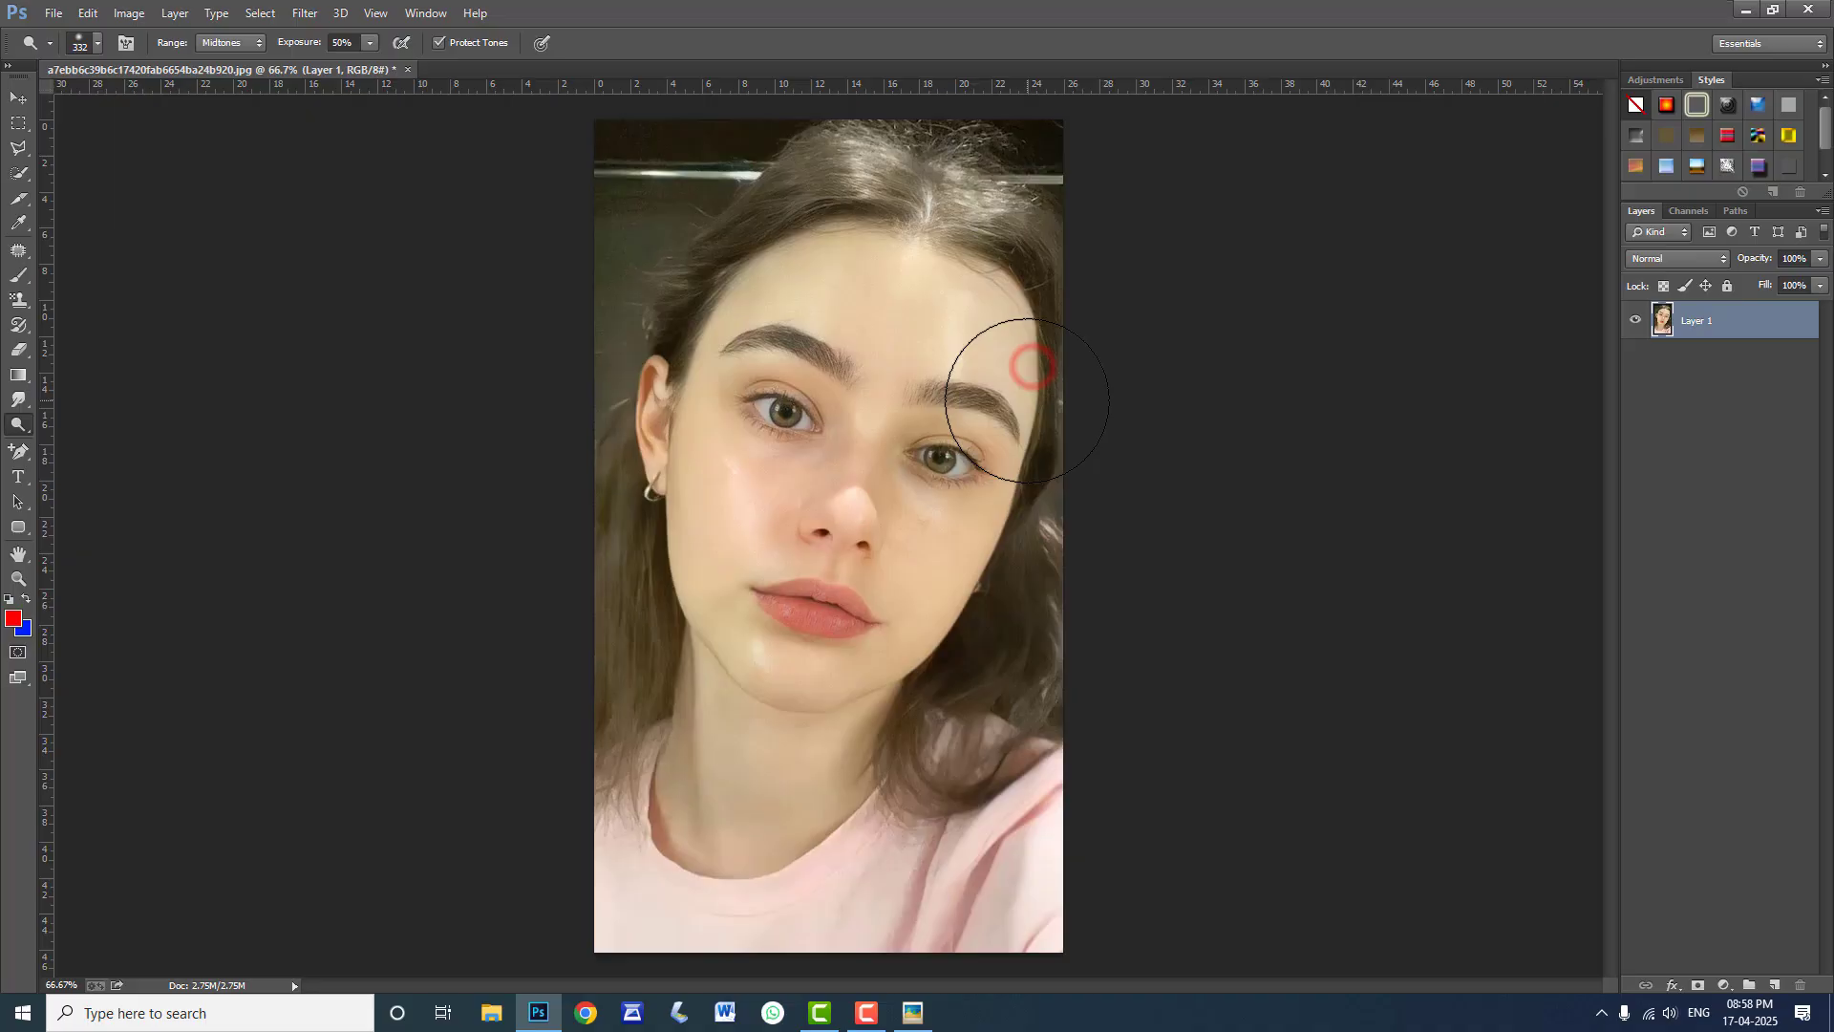
{"action": "left_click", "coordinate": [1045, 298]}
{"action": "left_click", "coordinate": [1043, 504]}
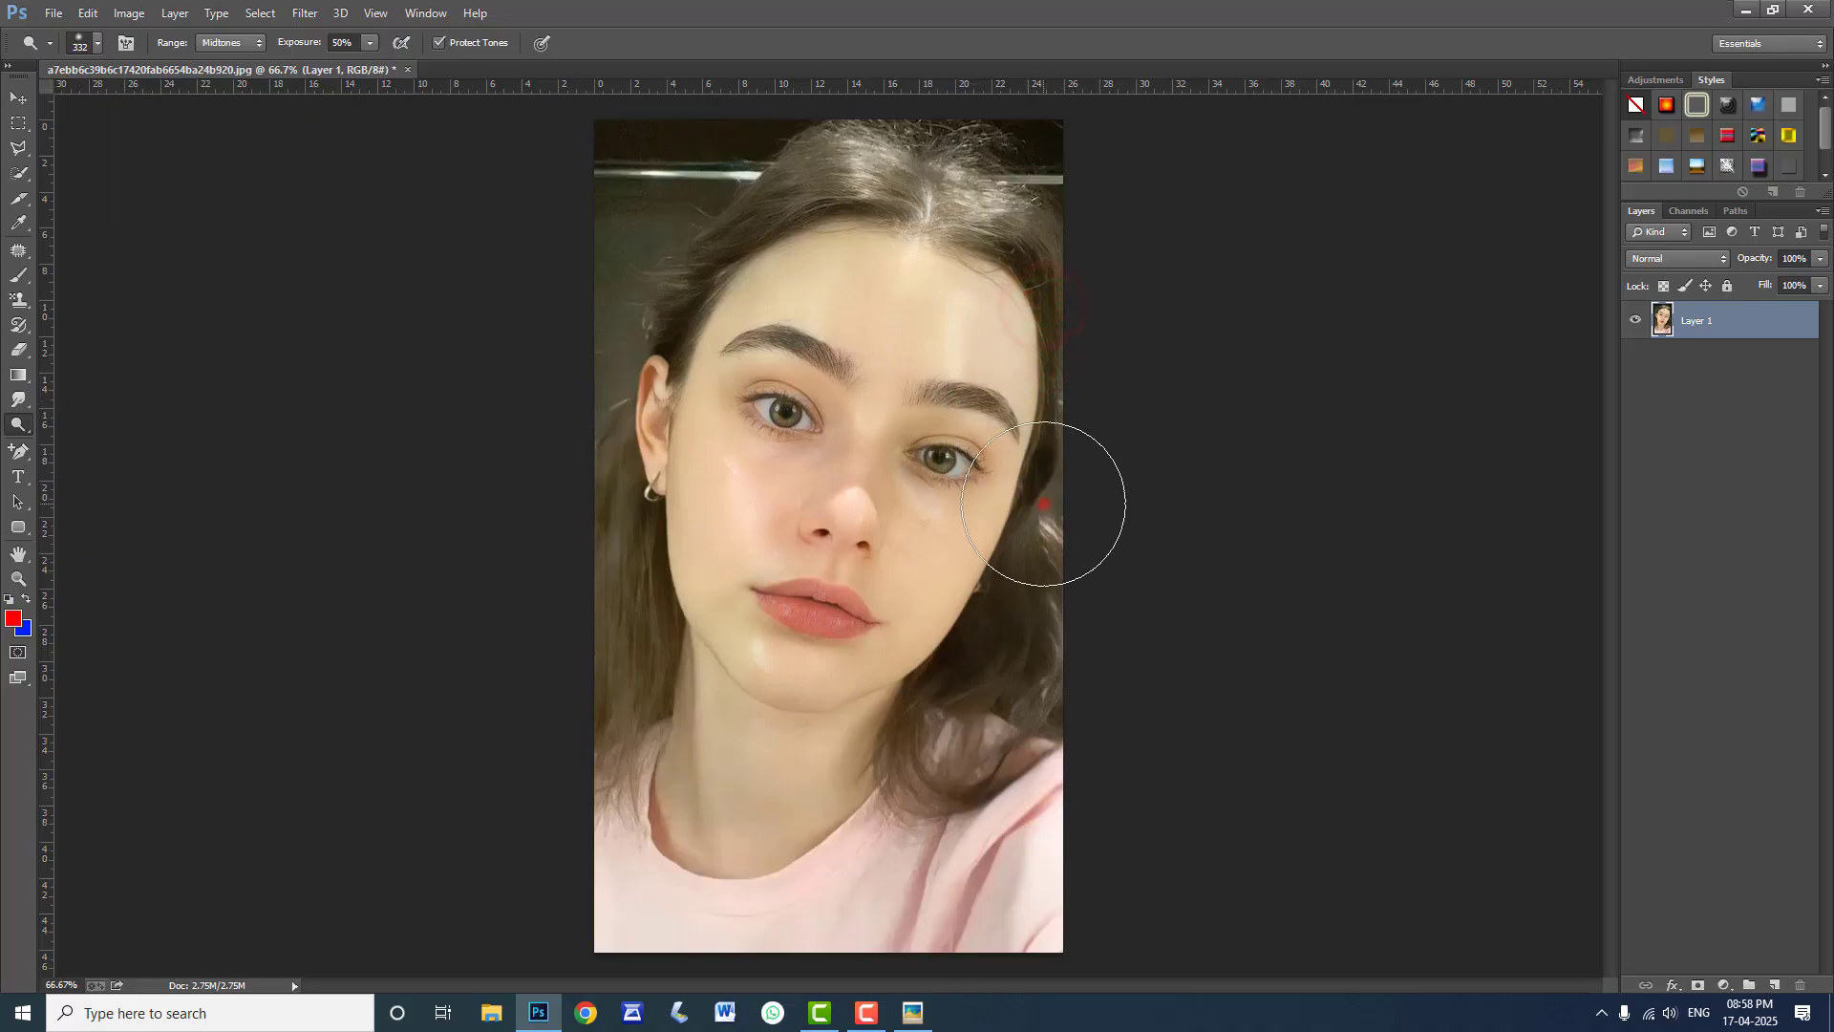
{"action": "left_click", "coordinate": [1030, 617]}
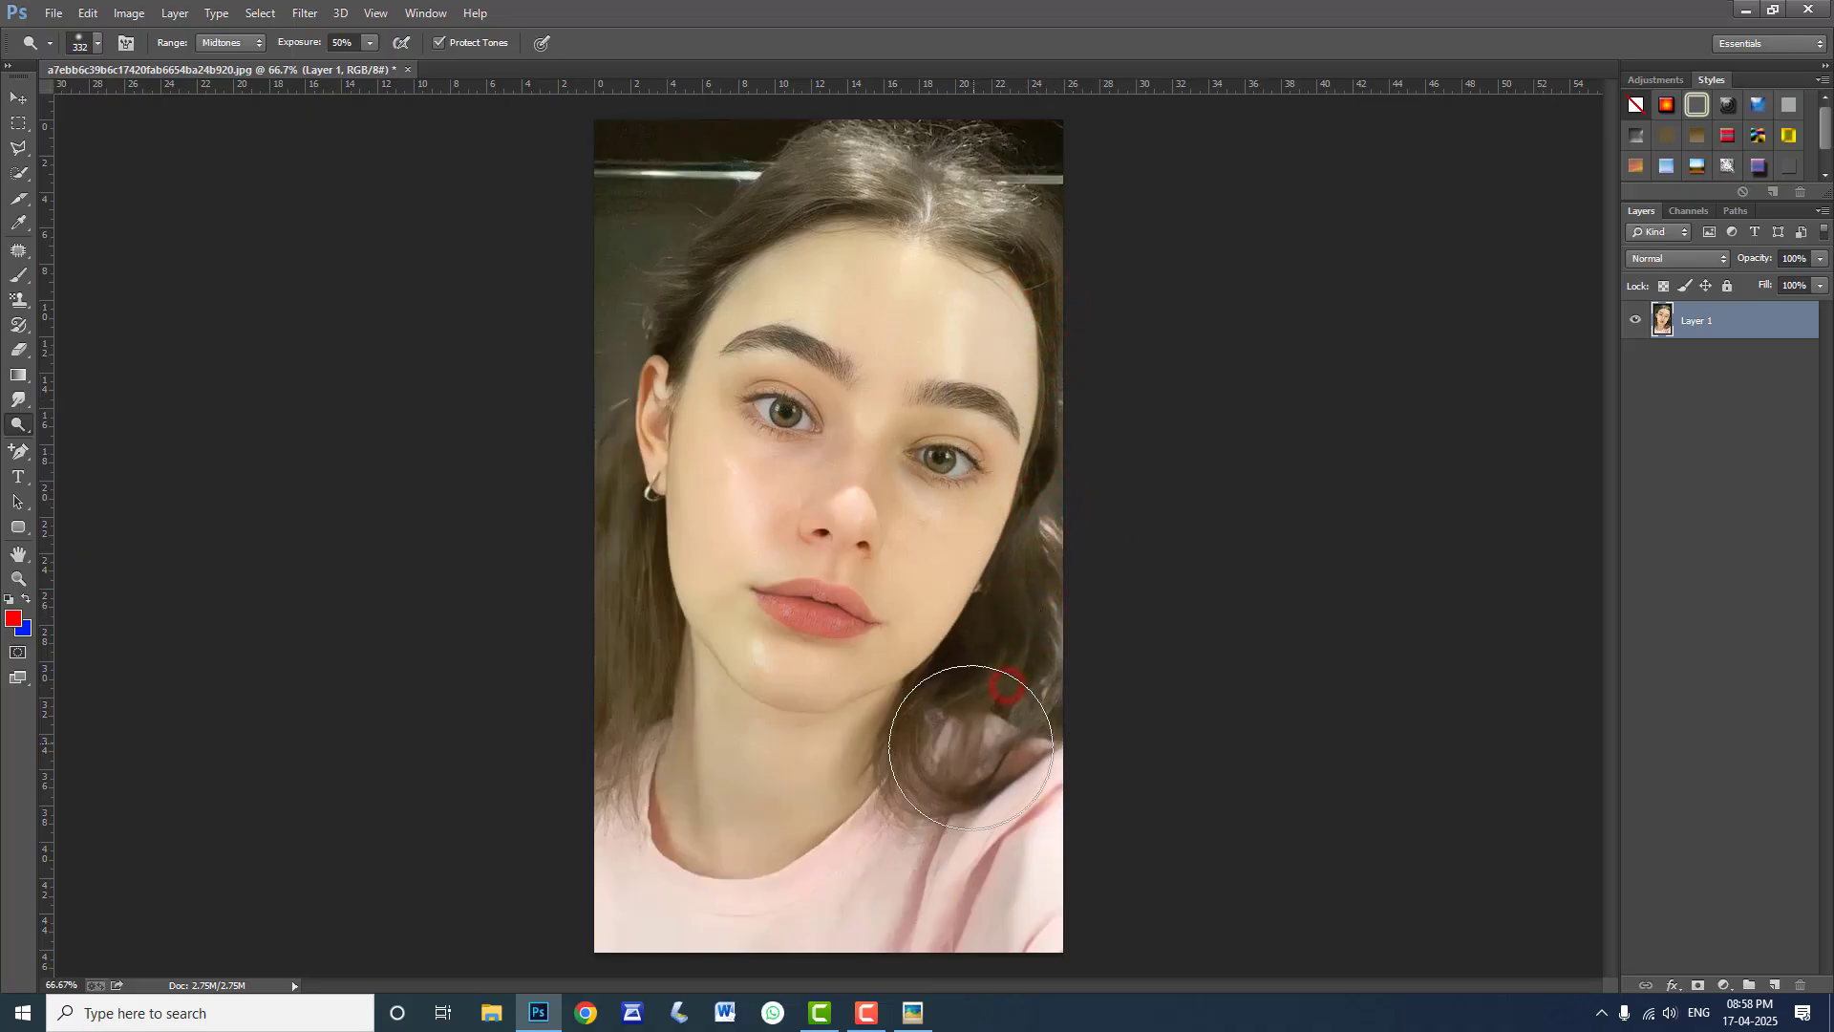
{"action": "left_click", "coordinate": [941, 765]}
{"action": "left_click", "coordinate": [1029, 758]}
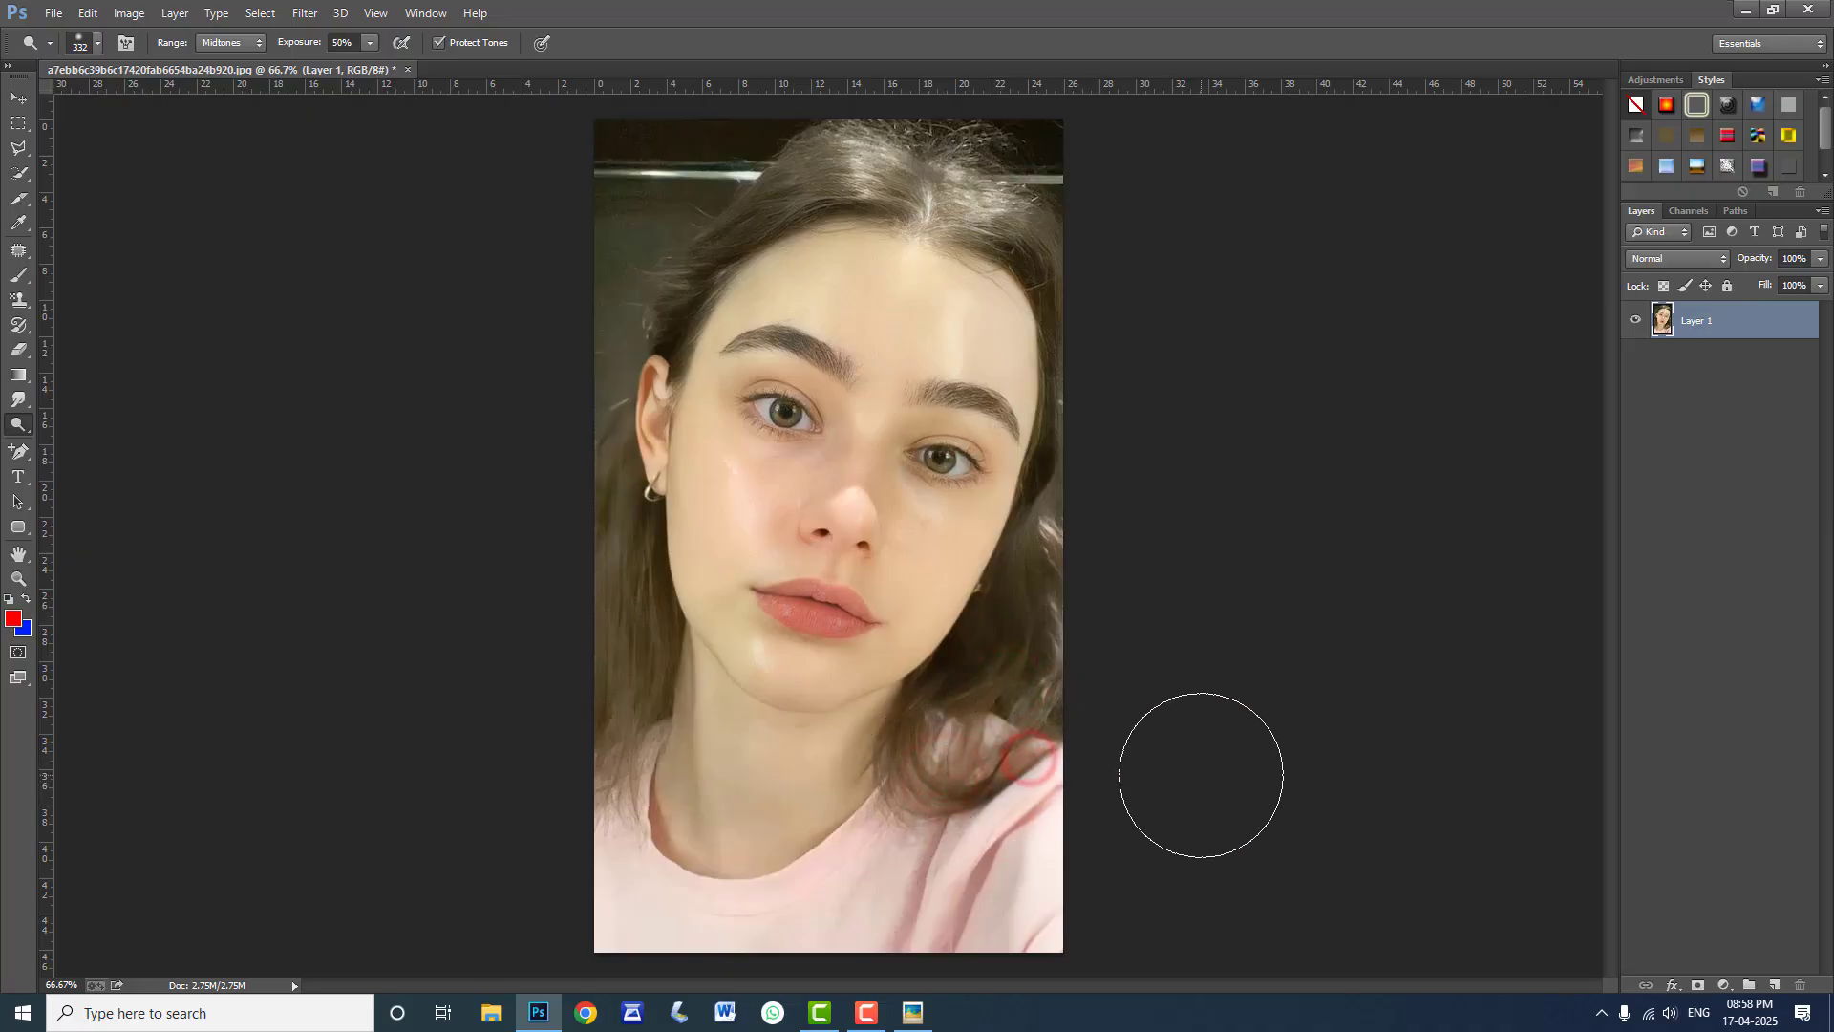
{"action": "left_click", "coordinate": [950, 465]}
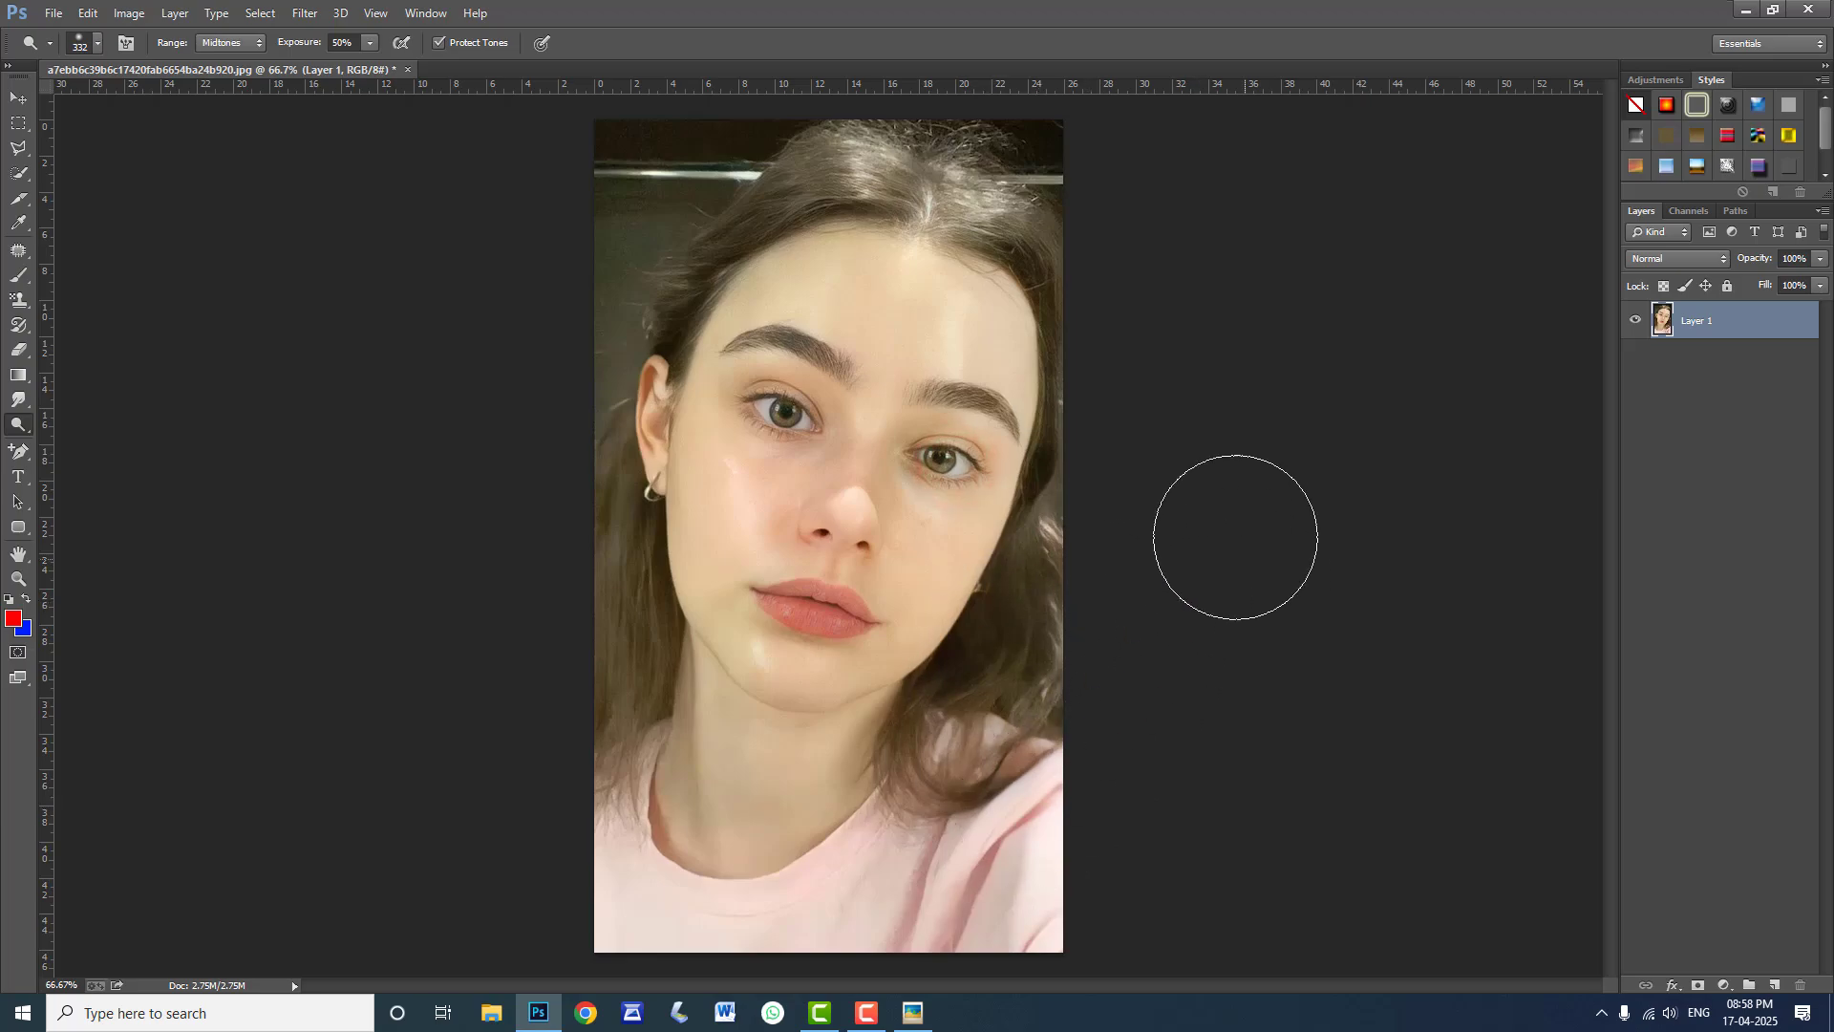
{"action": "left_click", "coordinate": [20, 432]}
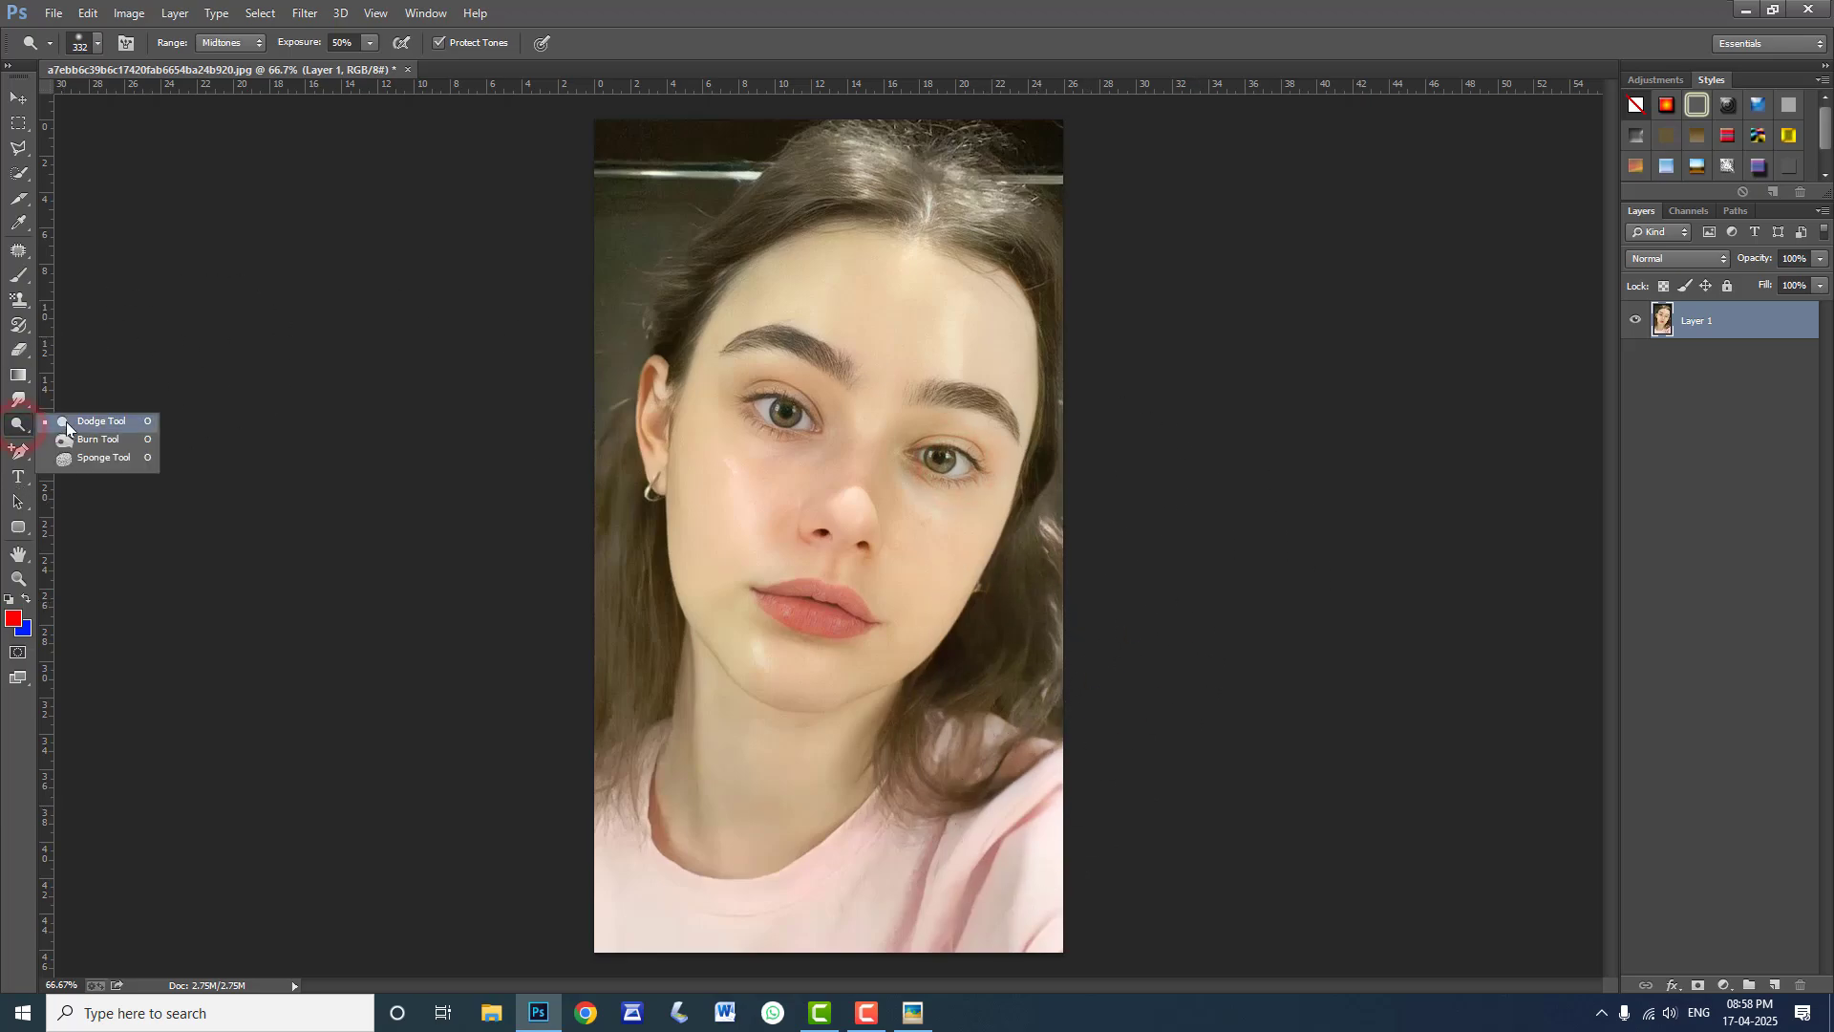
Darken the hair across the top of the head using the Burn Tool with a 300 px brush
{"action": "left_click", "coordinate": [80, 441]}
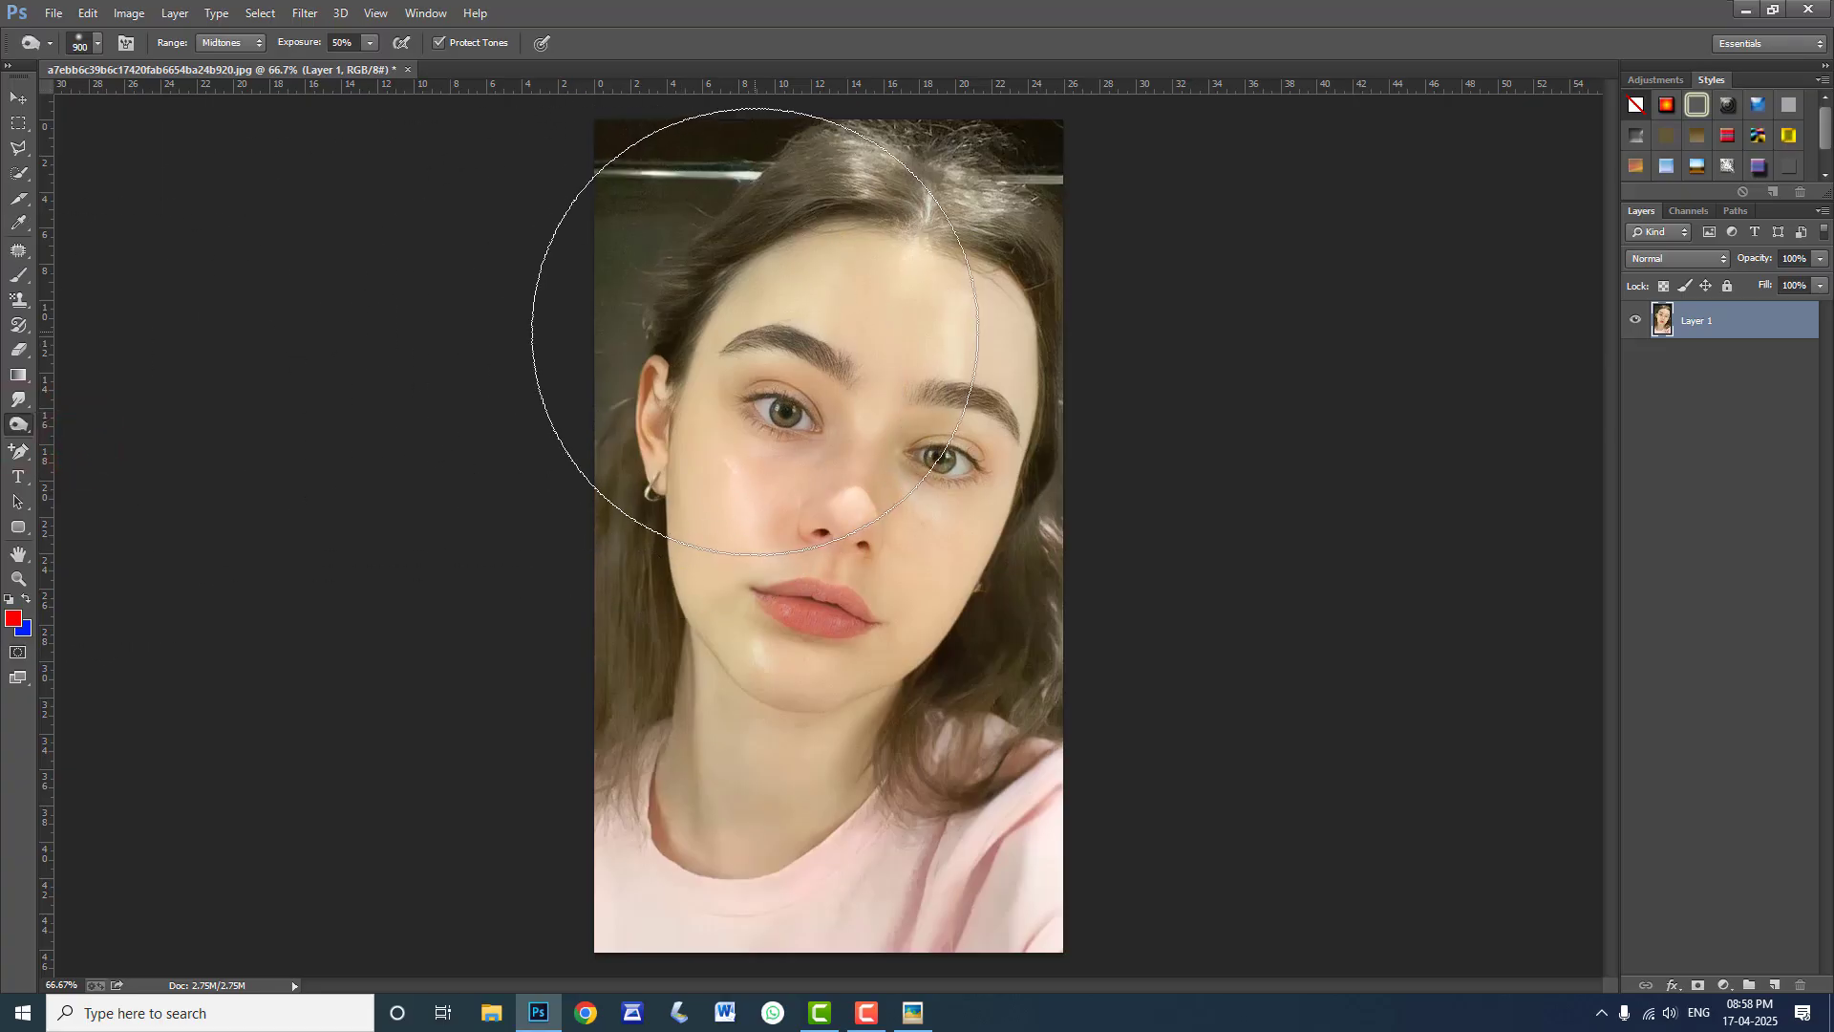
{"action": "key", "text": "bracketleft"}
{"action": "key", "text": "bracketleft"}
{"action": "key", "text": "bracketleft"}
{"action": "key", "text": "bracketleft"}
{"action": "key", "text": "bracketleft"}
{"action": "key", "text": "bracketleft"}
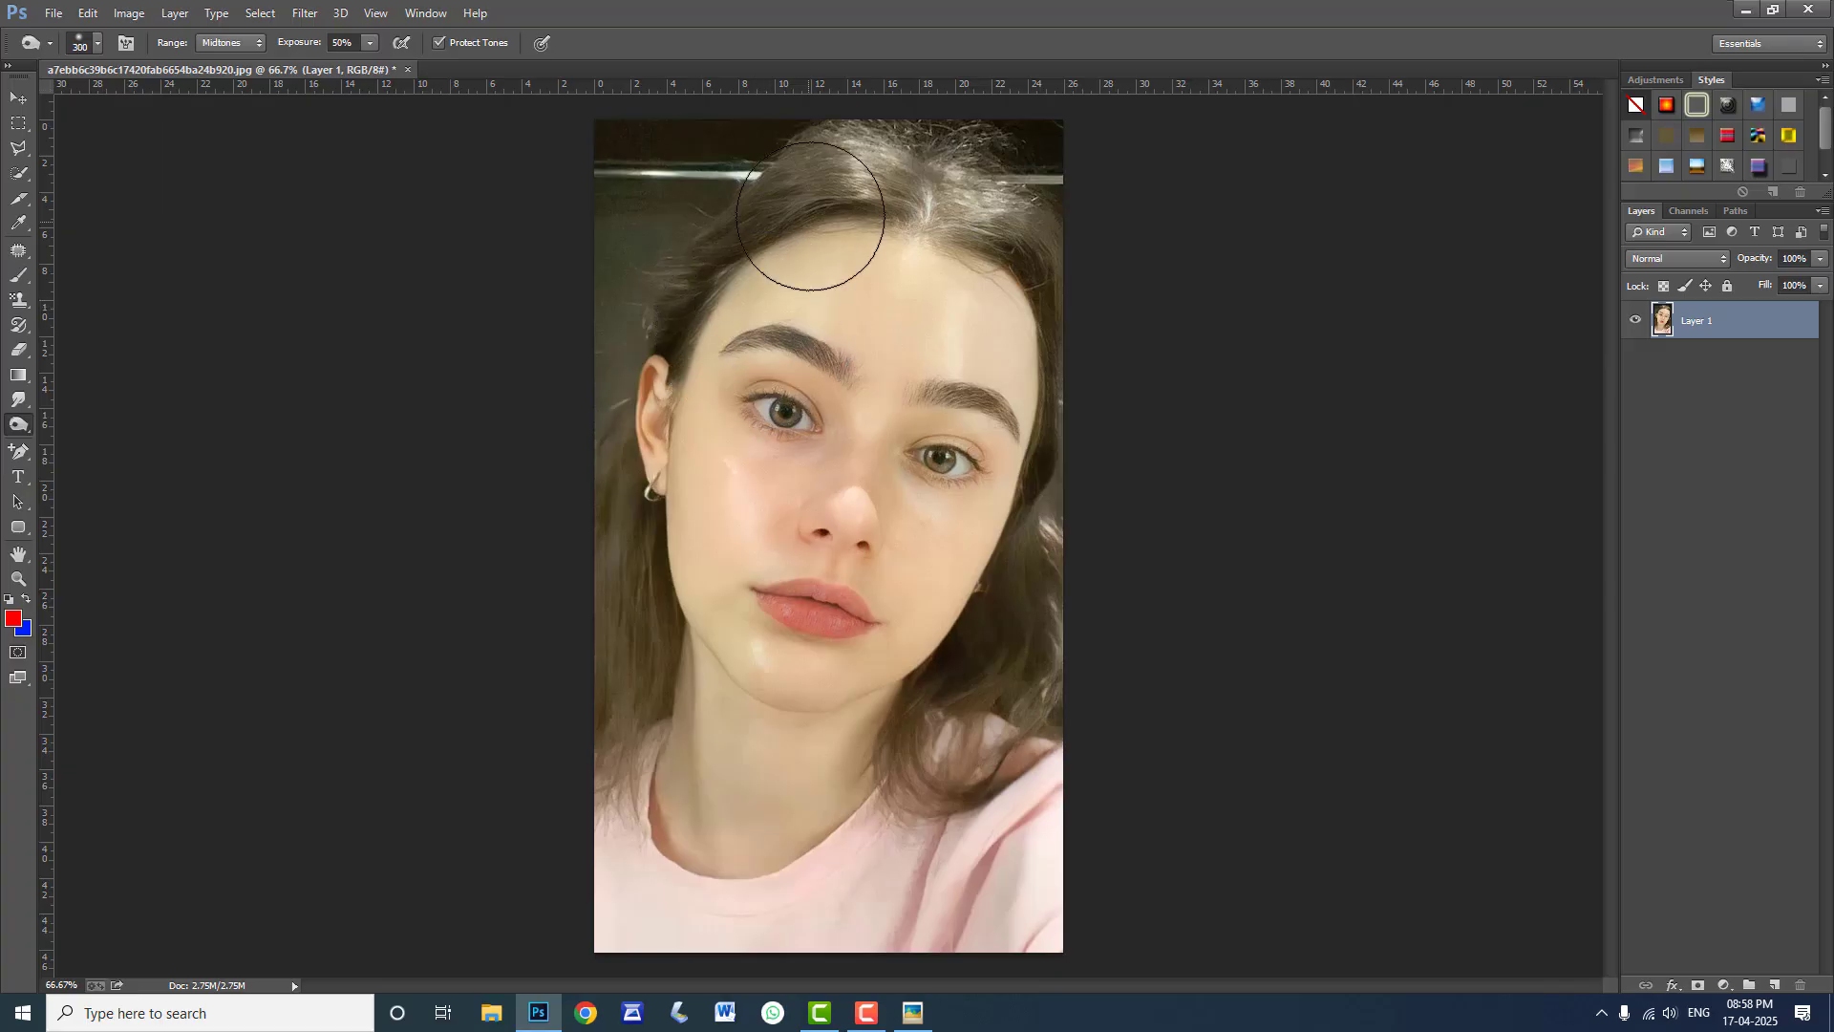
{"action": "left_click", "coordinate": [874, 159]}
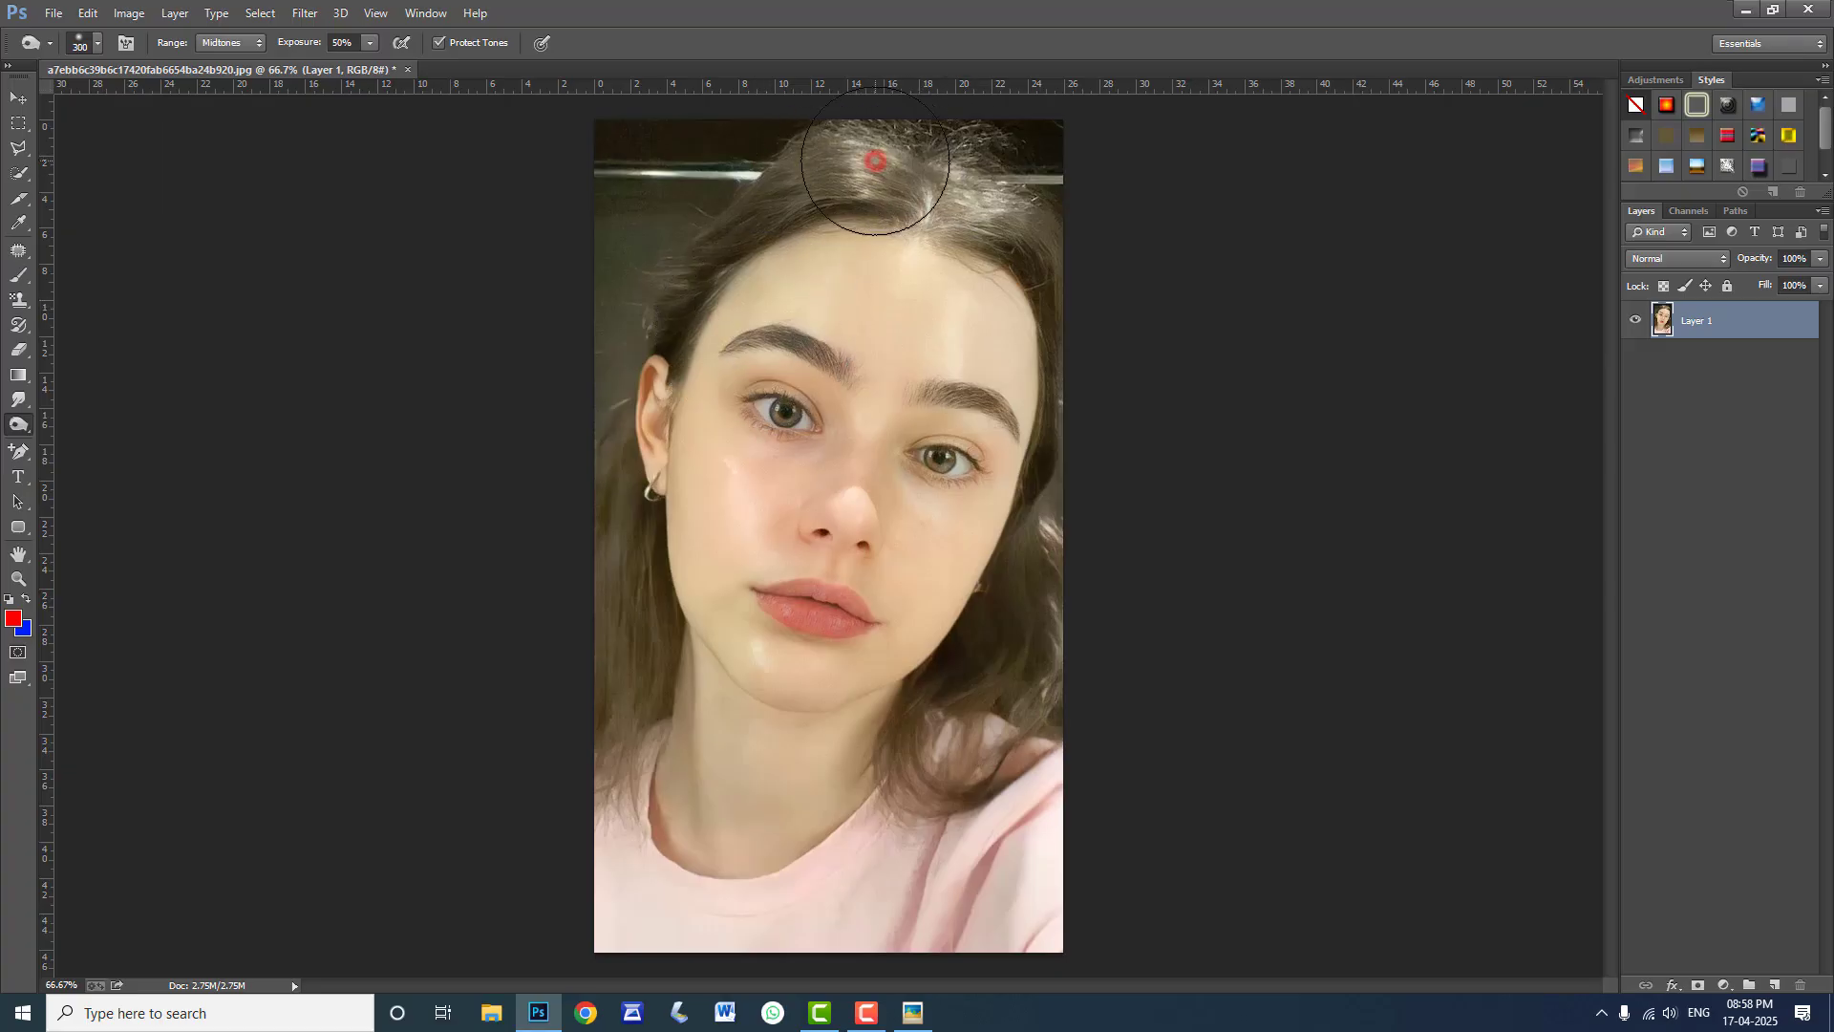
{"action": "left_click", "coordinate": [962, 182]}
{"action": "left_click", "coordinate": [1008, 182]}
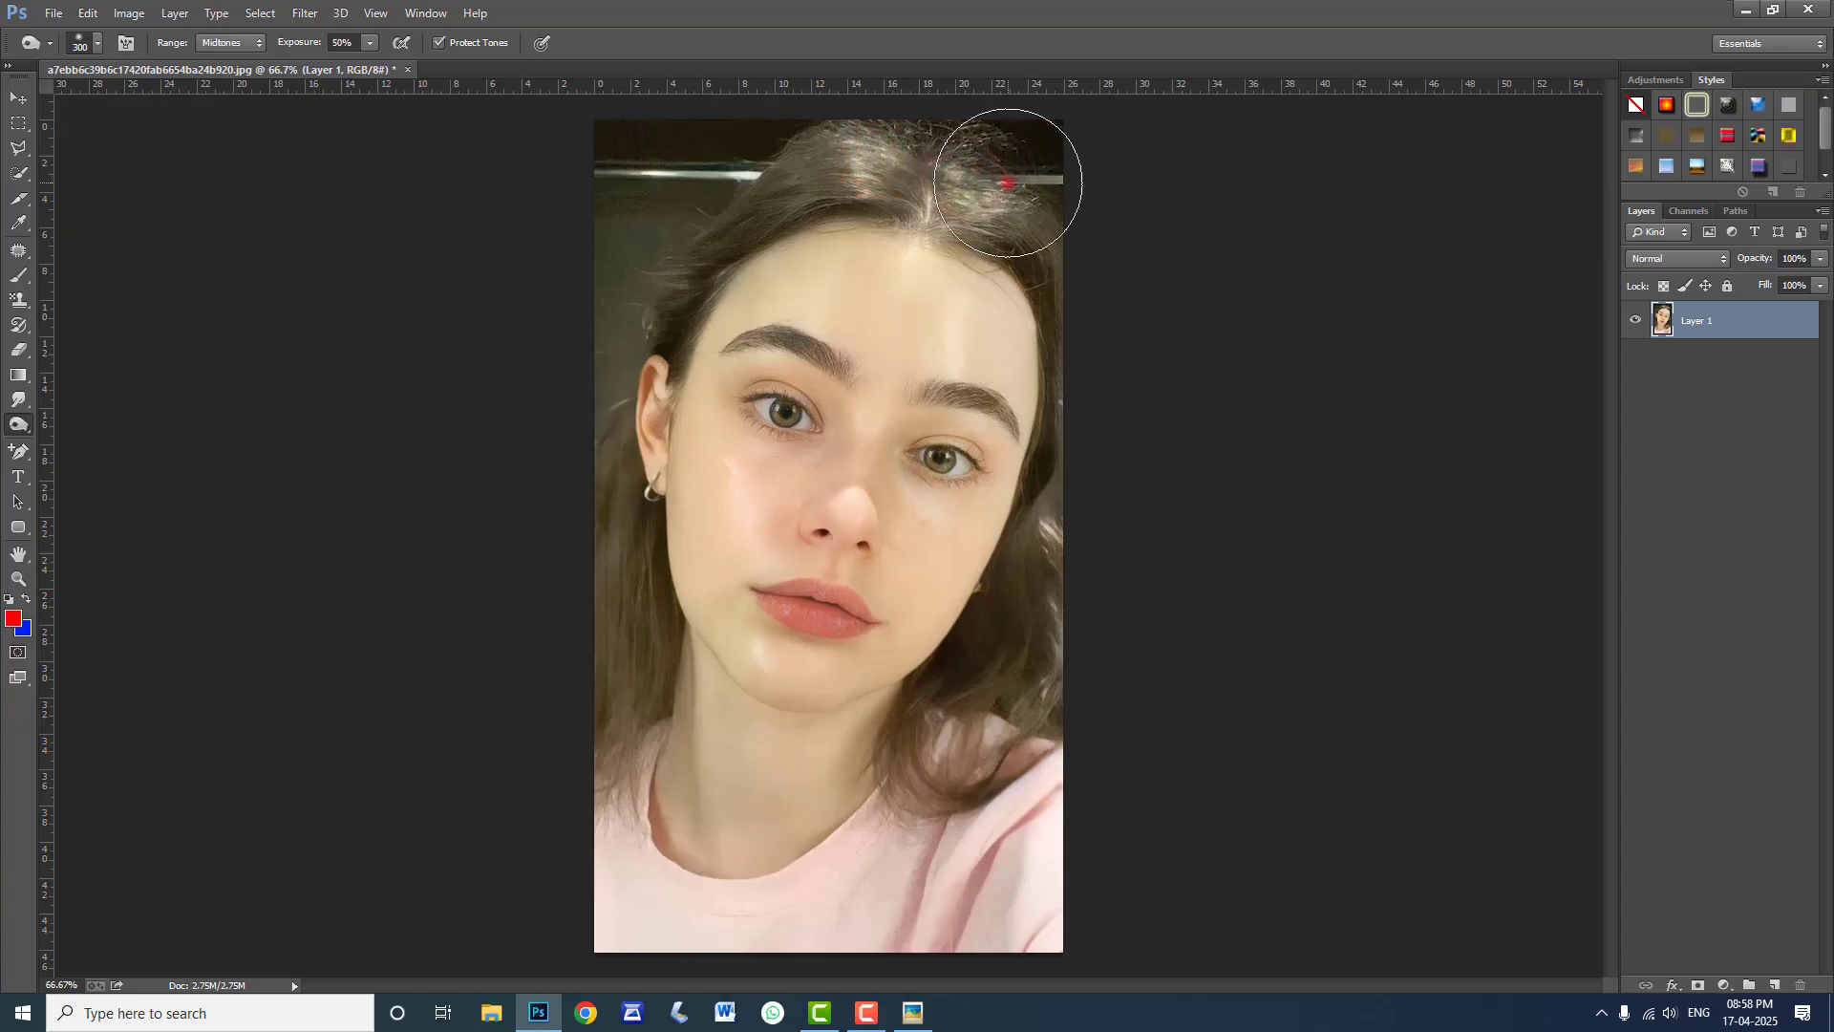
{"action": "left_click", "coordinate": [752, 226]}
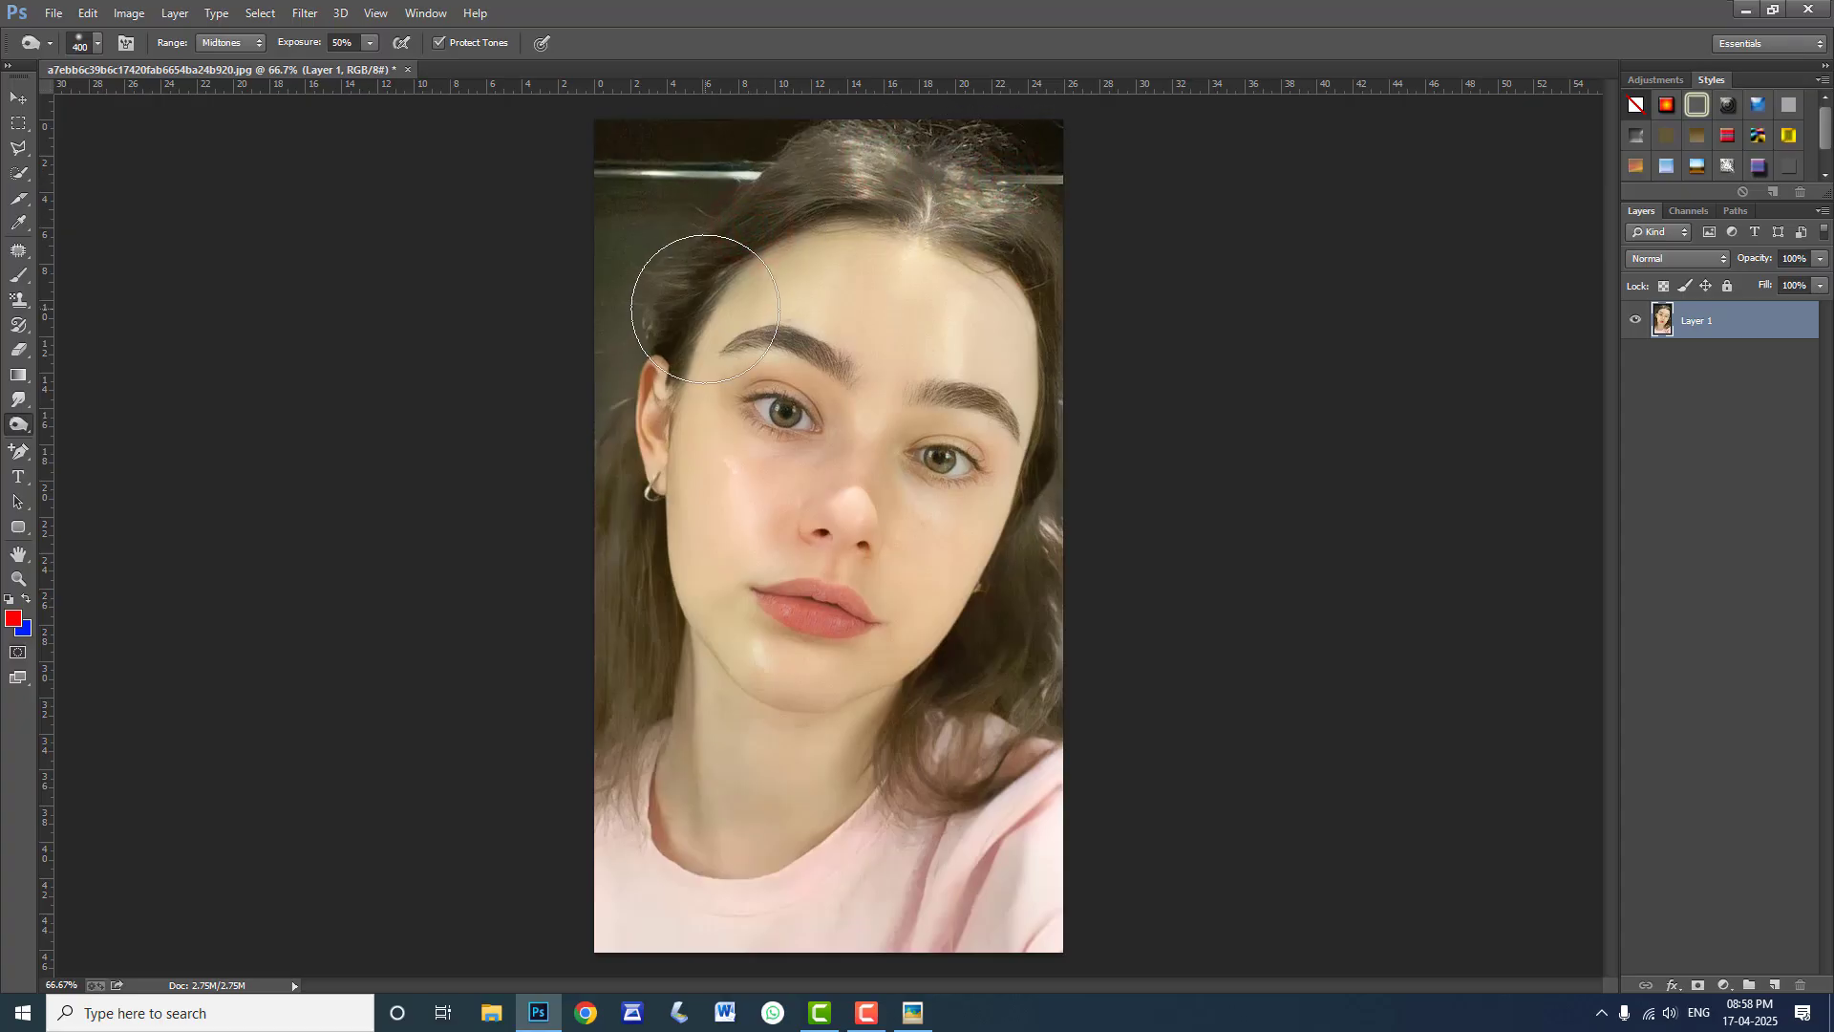
Enlarge the Burn brush to 500 px and darken the hair down the left side of the portrait
{"action": "key", "text": "bracketright"}
{"action": "key", "text": "bracketright"}
{"action": "mouse_move", "coordinate": [660, 371]}
{"action": "left_mouse_down"}
{"action": "mouse_move", "coordinate": [623, 460]}
{"action": "mouse_move", "coordinate": [619, 410]}
{"action": "mouse_move", "coordinate": [713, 196]}
{"action": "mouse_move", "coordinate": [743, 180]}
{"action": "mouse_move", "coordinate": [669, 153]}
{"action": "mouse_move", "coordinate": [574, 532]}
{"action": "left_mouse_up"}
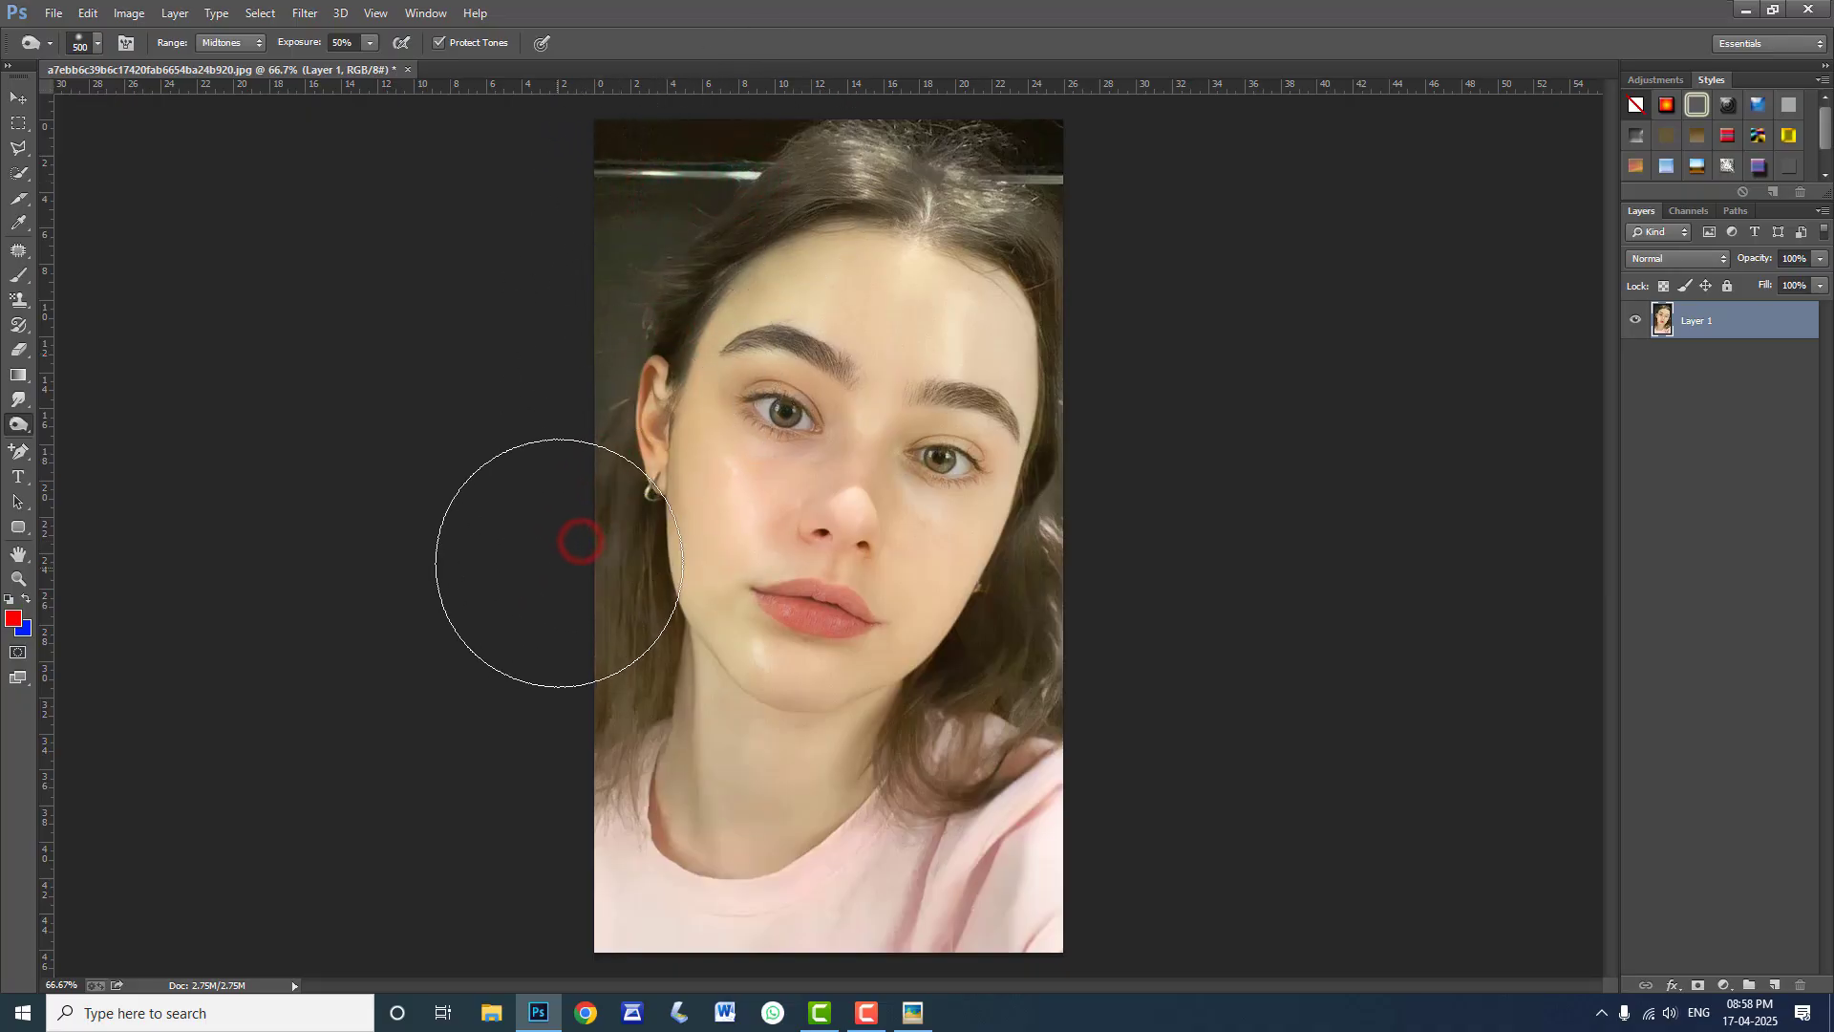
Switch to the Sponge Tool and give it a soft round brush tip
{"action": "left_click", "coordinate": [19, 425]}
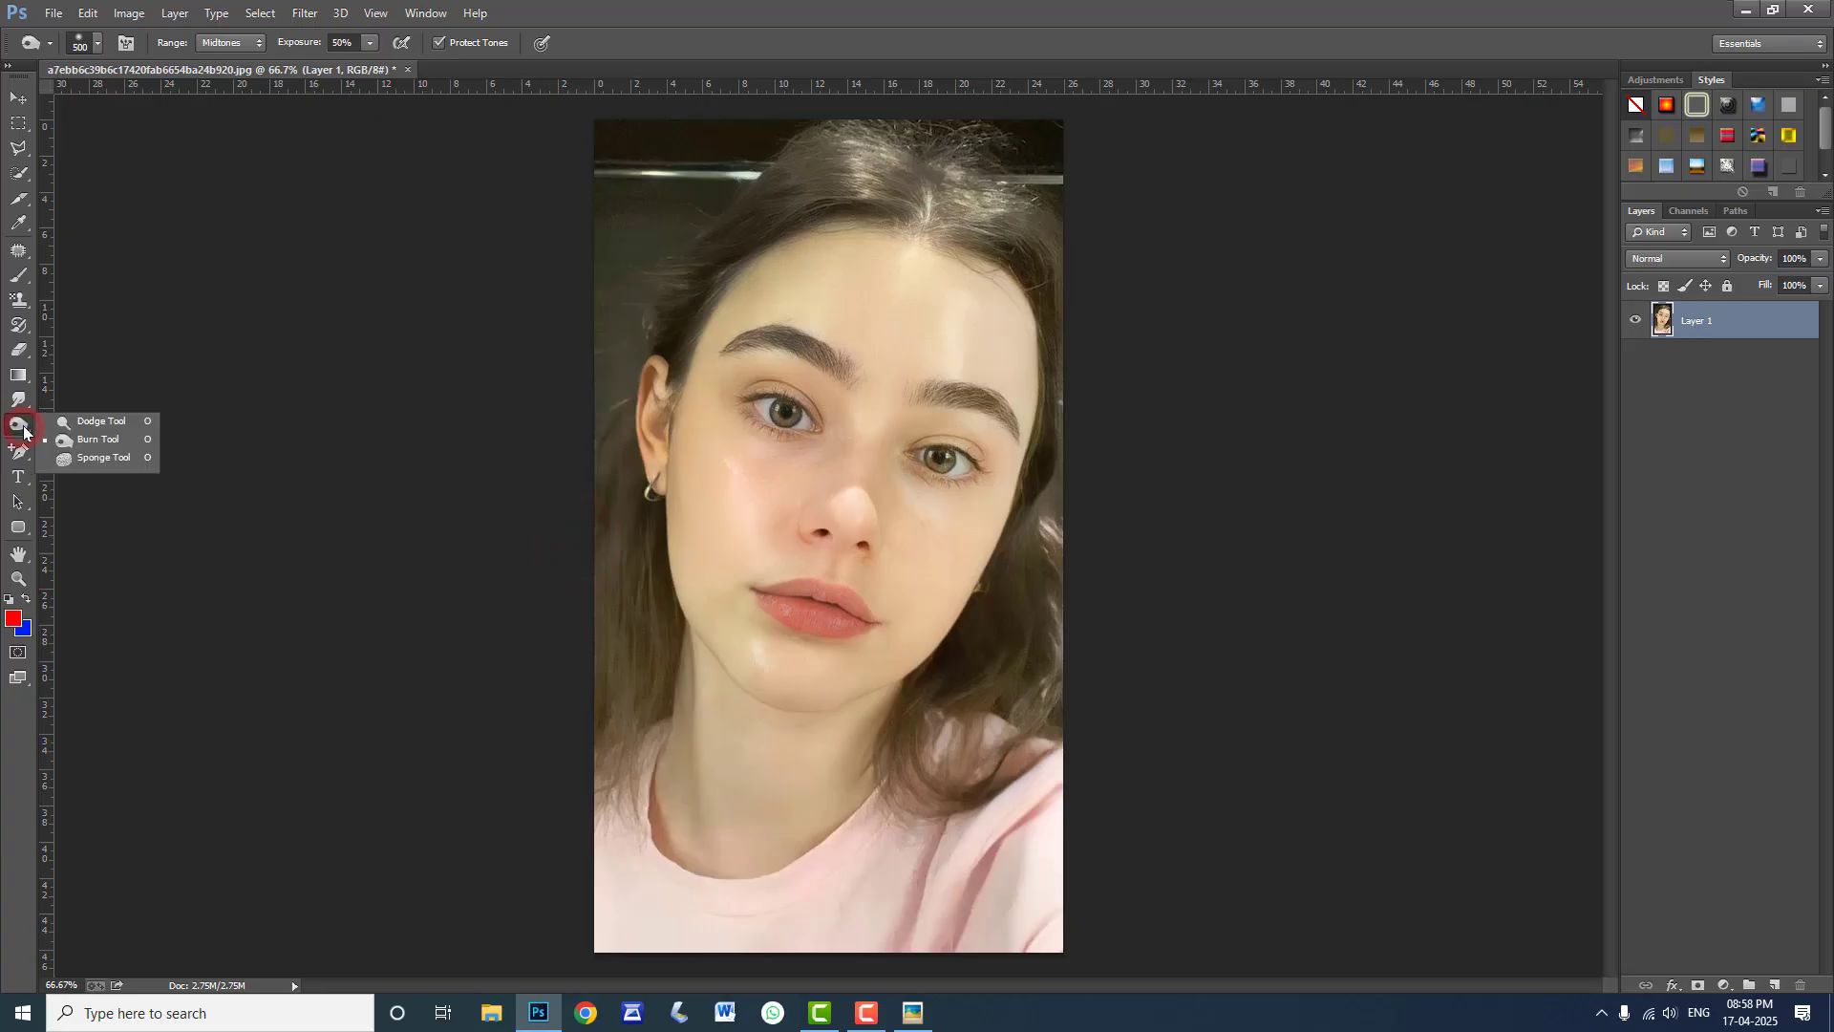
{"action": "left_click", "coordinate": [77, 458]}
{"action": "right_click", "coordinate": [810, 399]}
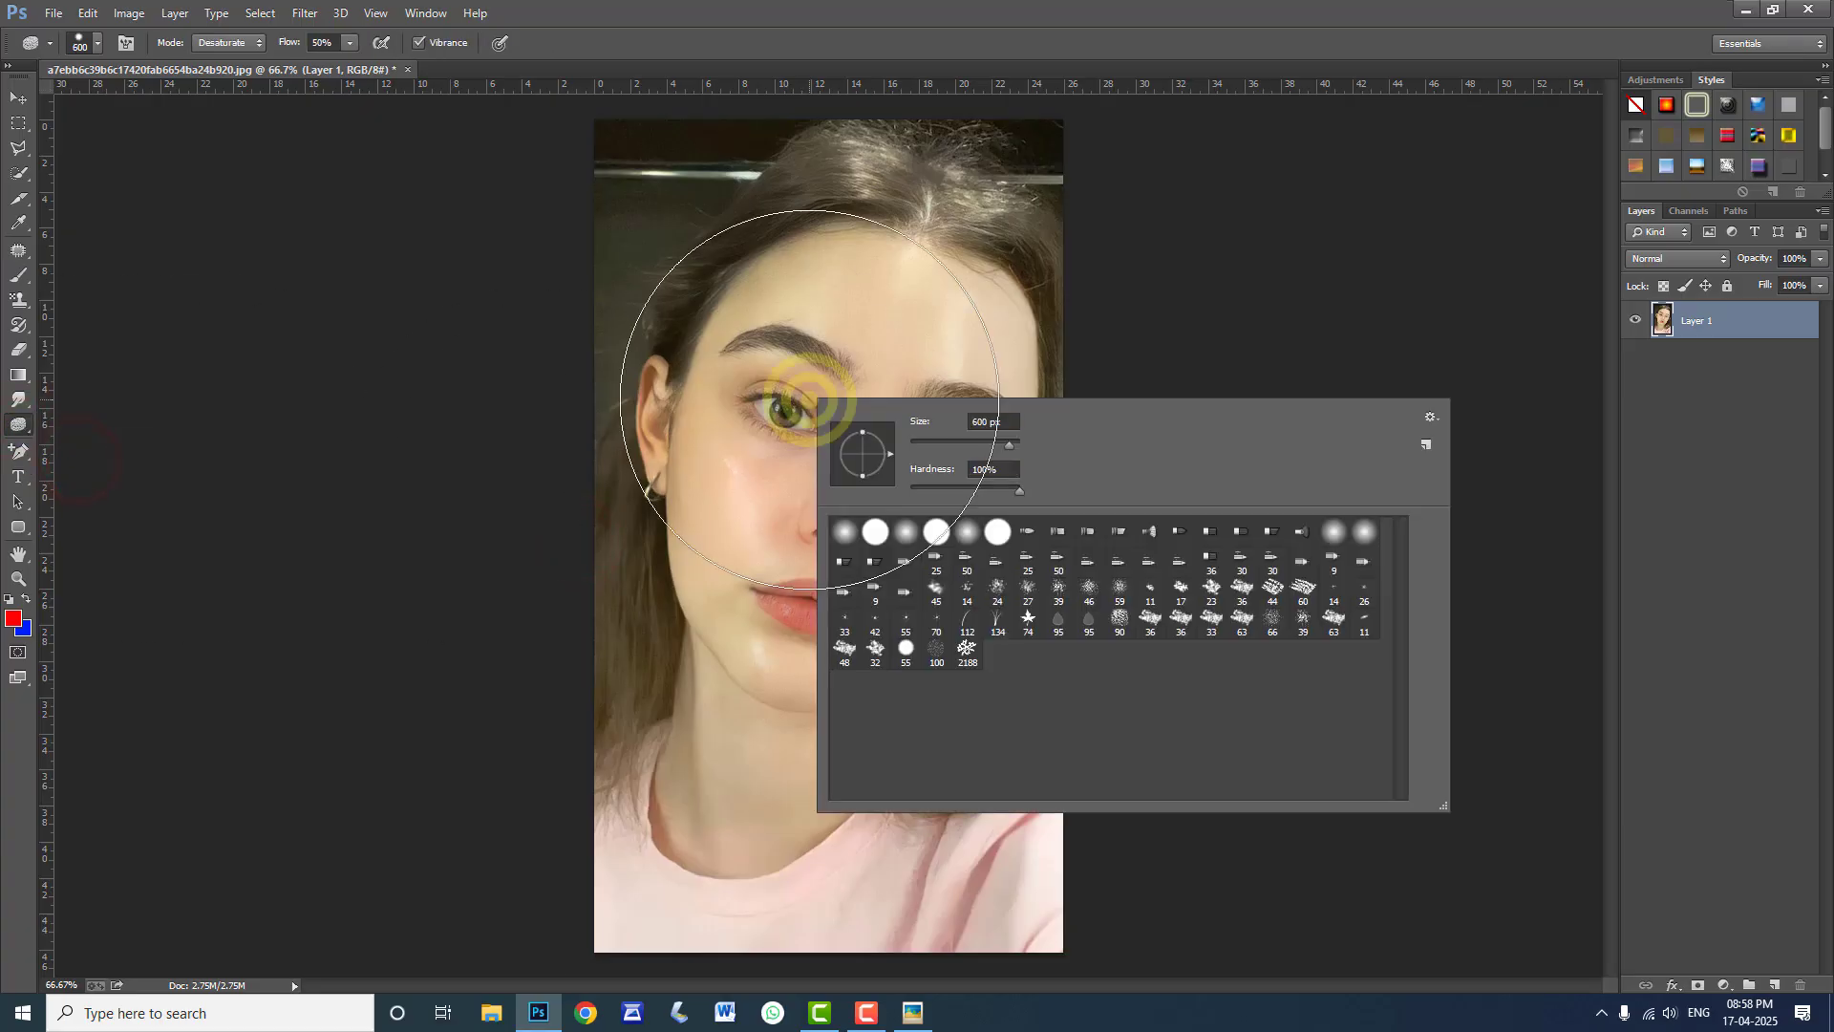
{"action": "left_click", "coordinate": [845, 531]}
{"action": "left_click", "coordinate": [1105, 9]}
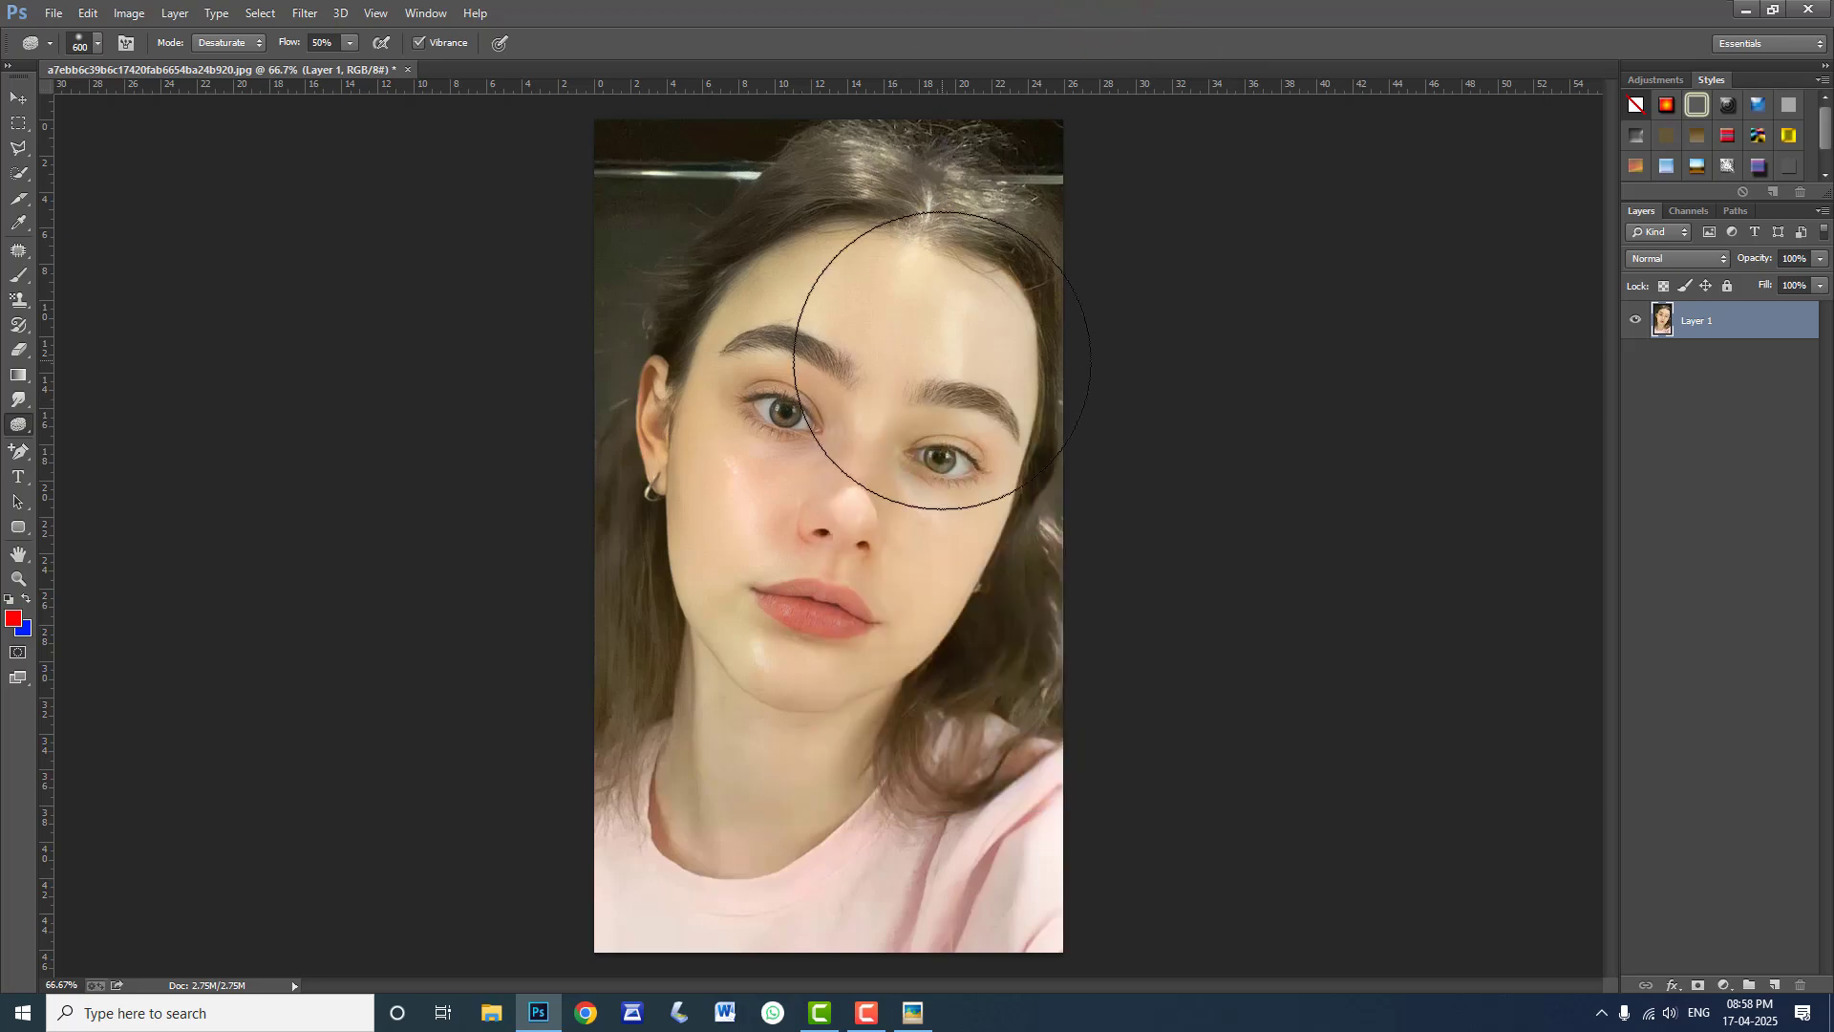
Reduce the Sponge brush to 200 px and desaturate the lips
{"action": "key", "text": "bracketleft"}
{"action": "key", "text": "bracketleft"}
{"action": "key", "text": "bracketleft"}
{"action": "key", "text": "bracketleft"}
{"action": "key", "text": "bracketleft"}
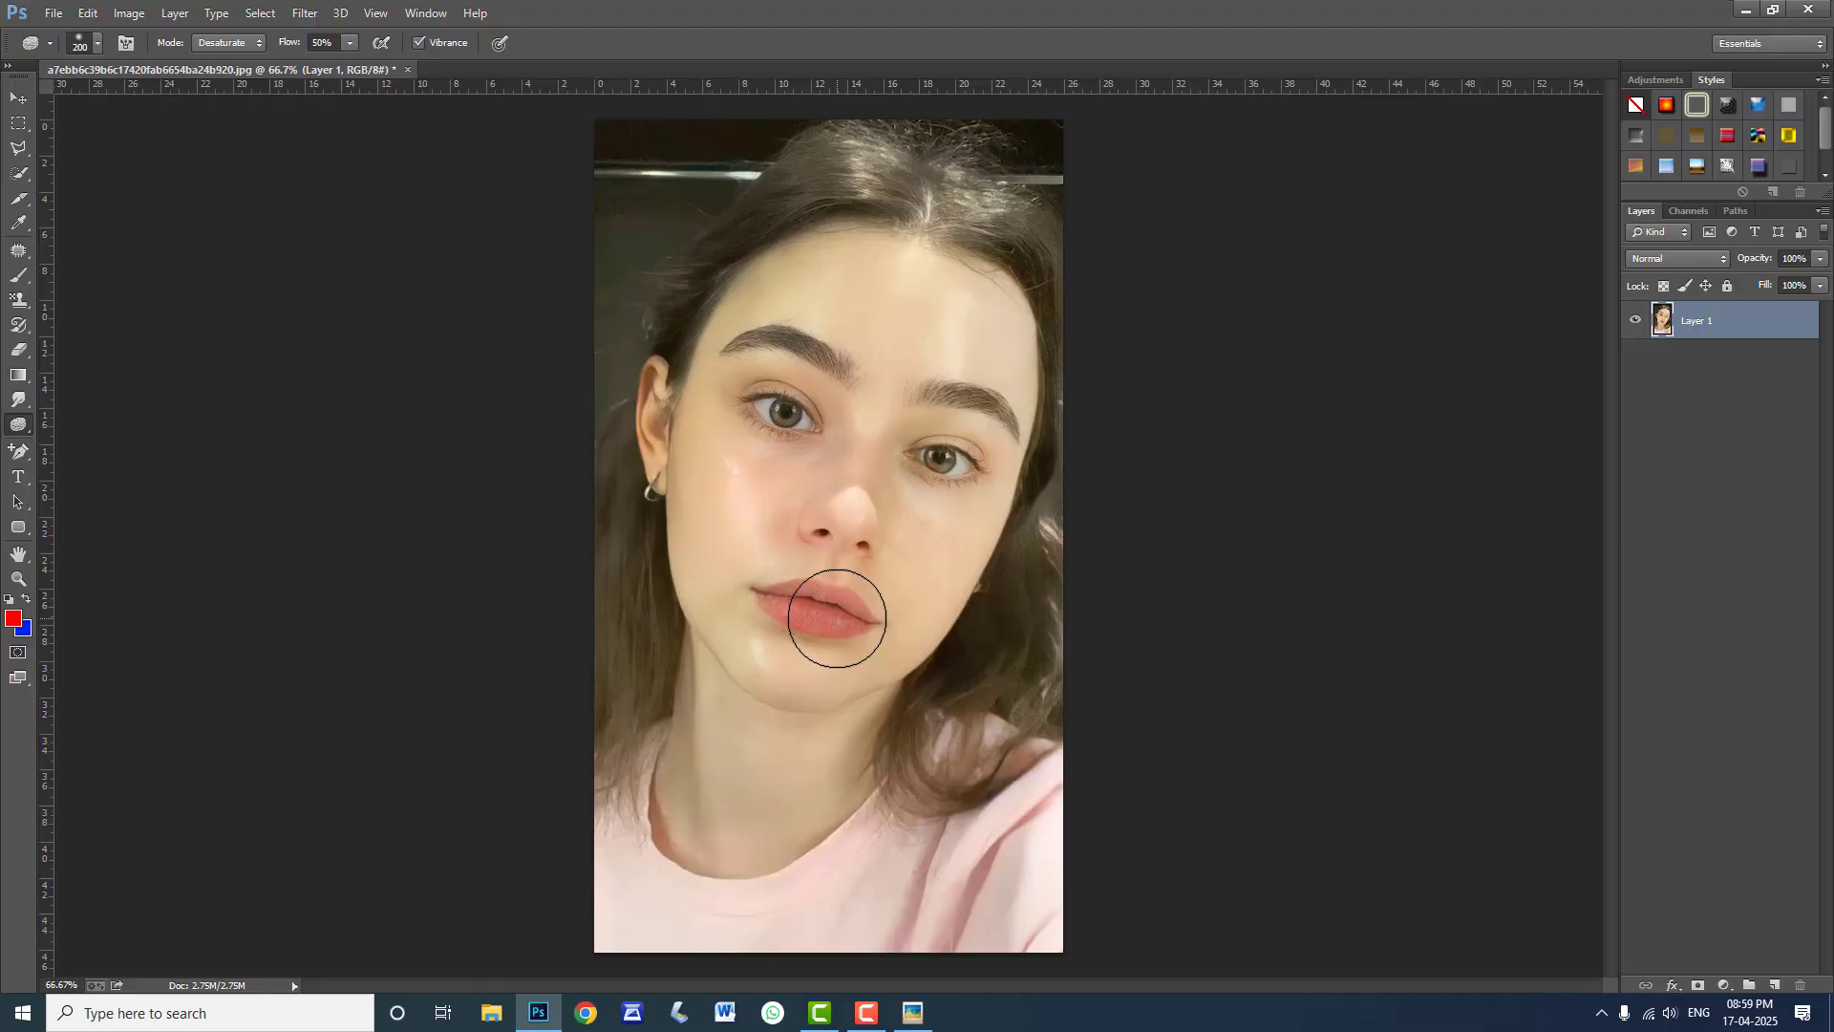
{"action": "left_click", "coordinate": [785, 602]}
{"action": "left_click", "coordinate": [18, 424]}
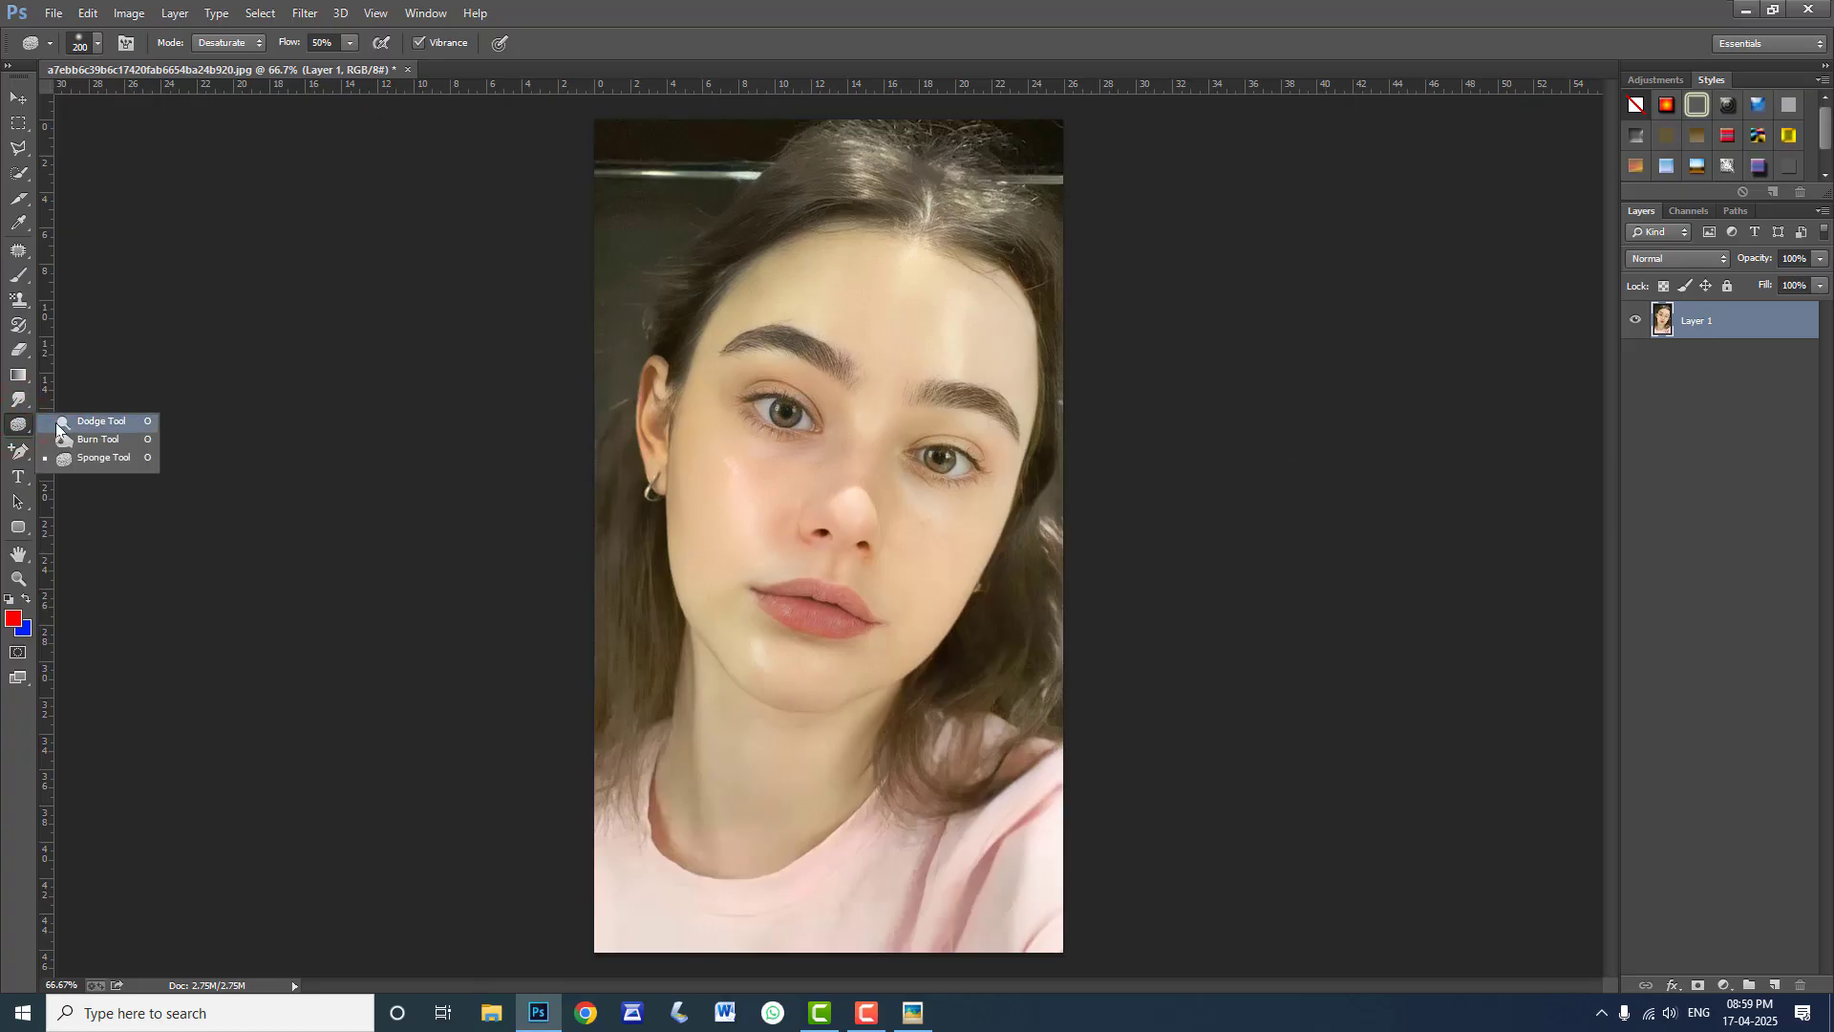